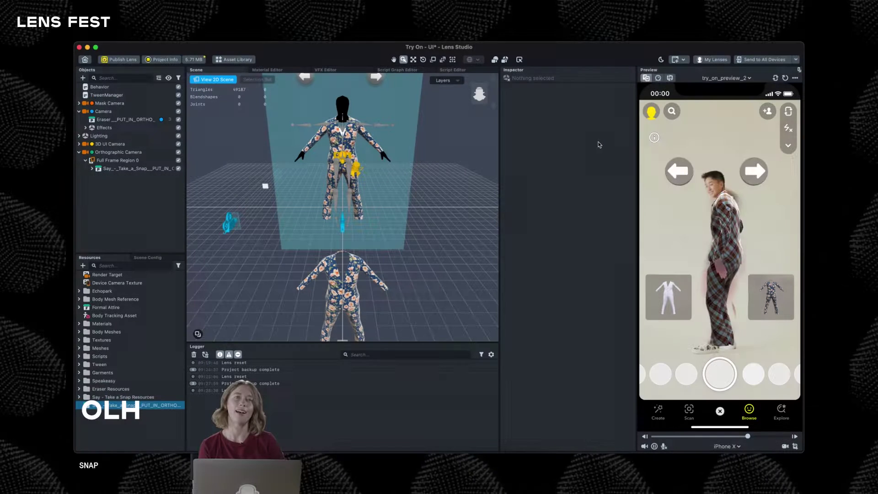
# - Switch the Preview panel video to try_on_preview to restart the plaid-outfit preview
pyautogui.click(725, 77)
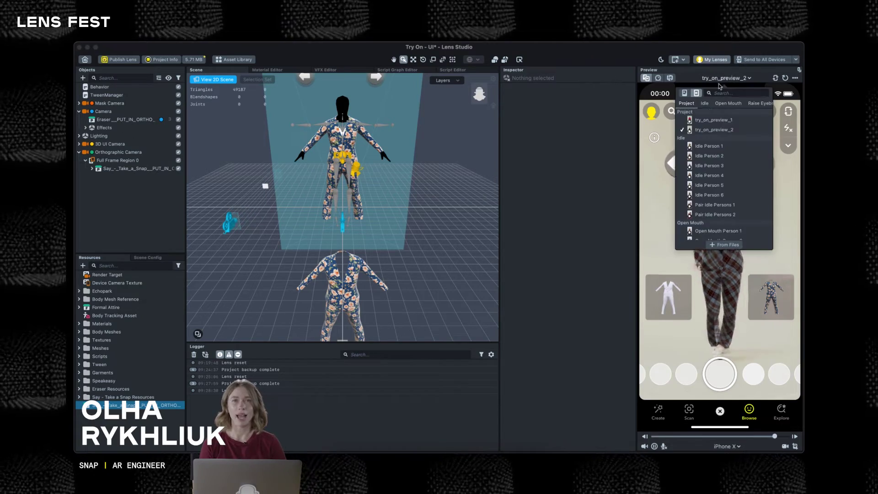
pyautogui.click(579, 172)
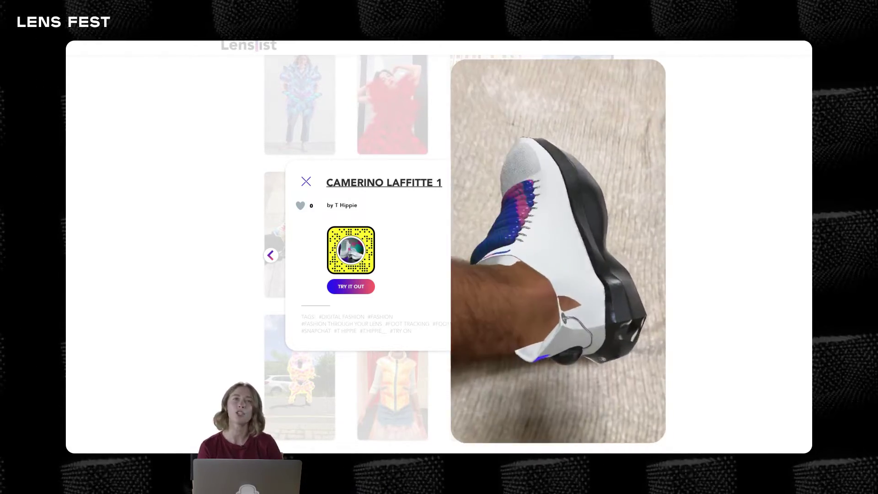
# - Advance the Lenslist carousel to the Pink Bracelet lens card
pyautogui.press('Right')
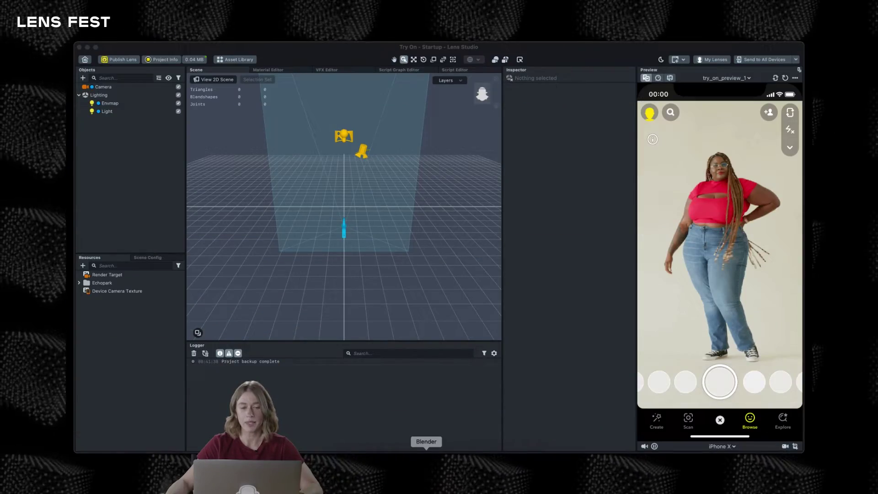
# - In Blender, orbit the suited figure and select the right hand and body_low meshes
pyautogui.click(426, 453)
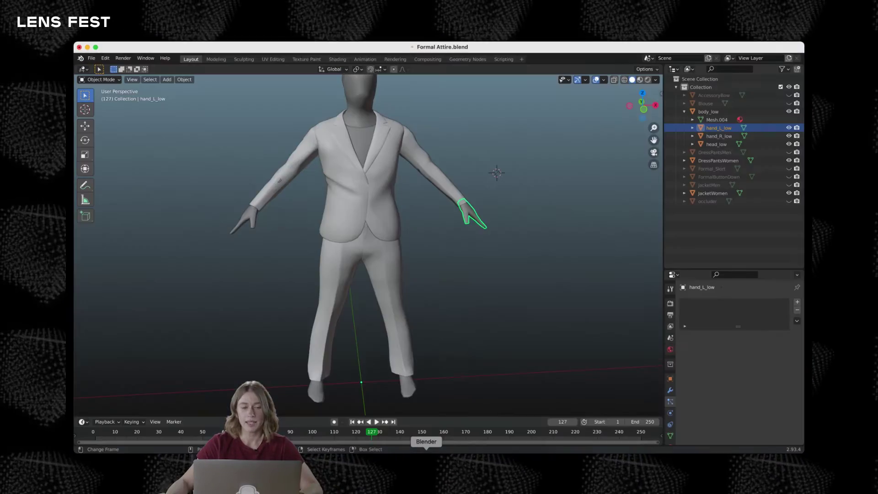
pyautogui.moveTo(513, 303); pyautogui.dragTo(455, 270, button='middle')
pyautogui.scroll(3, 396, 292)
pyautogui.click(238, 196)
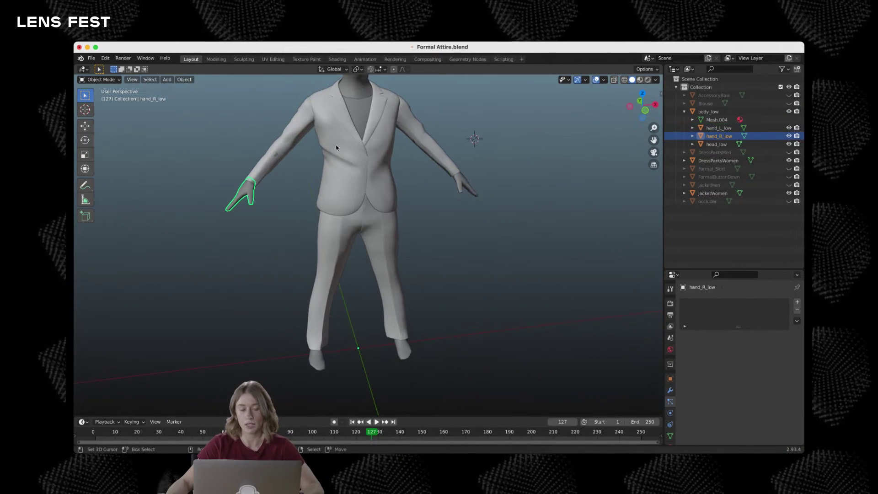
pyautogui.click(358, 122)
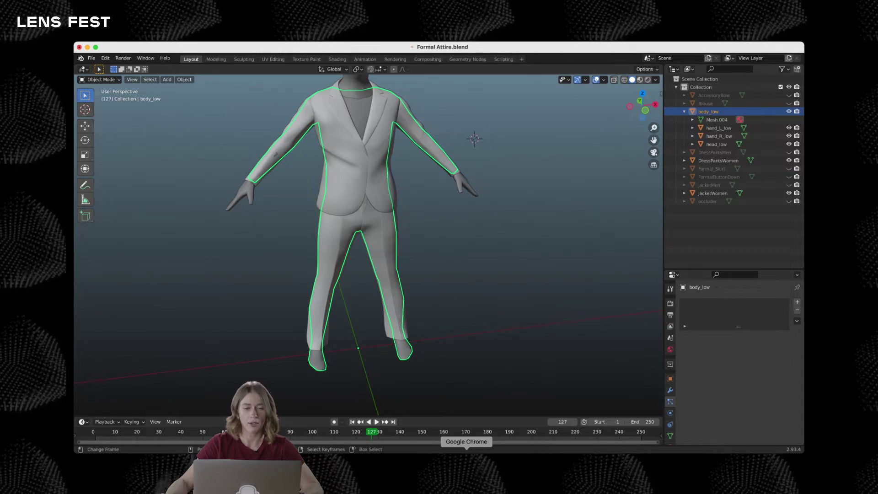
# - Glance through the external mesh guide, then return to Blender facing the figure
pyautogui.click(466, 451)
pyautogui.scroll(-1, 576, 256)
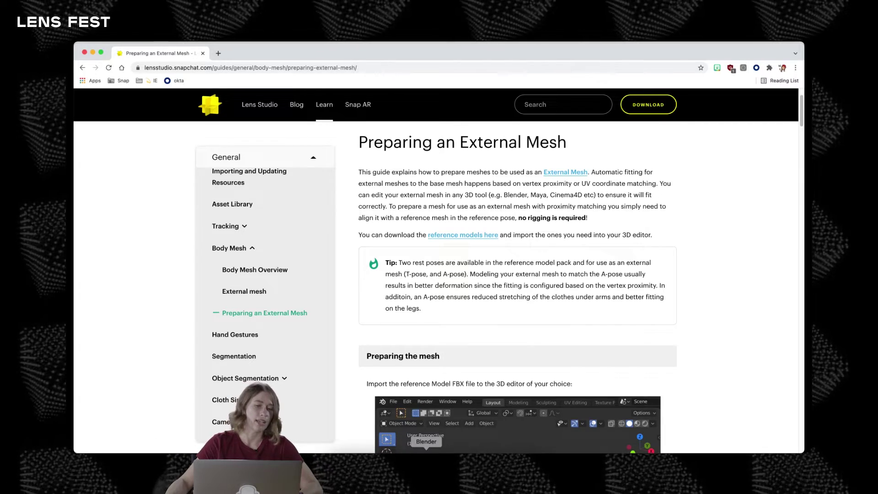
pyautogui.press('super+Tab')
pyautogui.moveTo(498, 224); pyautogui.dragTo(490, 217, button='middle')
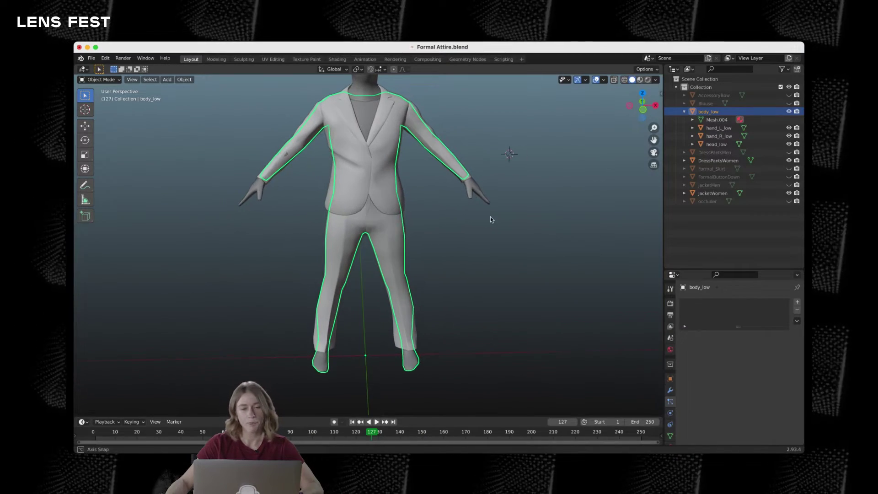
# - Select the hand_L_low, hand_R_low and head_low meshes in turn
pyautogui.click(710, 128)
pyautogui.click(713, 137)
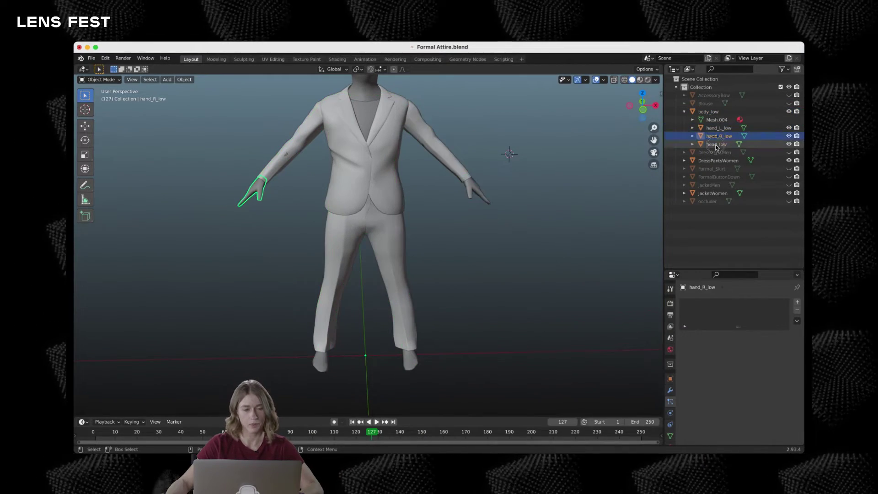
pyautogui.click(714, 144)
pyautogui.scroll(-3, 570, 167)
pyautogui.moveTo(519, 196); pyautogui.dragTo(539, 226, button='middle')
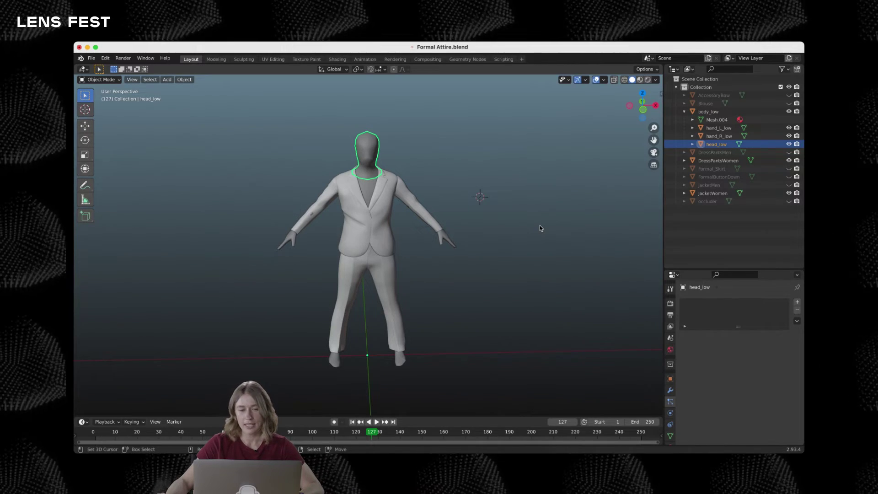
# - Select the JacketWomen mesh and enter Edit Mode, then switch back to Lens Studio
pyautogui.moveTo(555, 239); pyautogui.dragTo(354, 266, button='middle')
pyautogui.scroll(5, 483, 215)
pyautogui.scroll(-4, 380, 272)
pyautogui.scroll(3, 416, 275)
pyautogui.click(286, 247)
pyautogui.press('Tab')
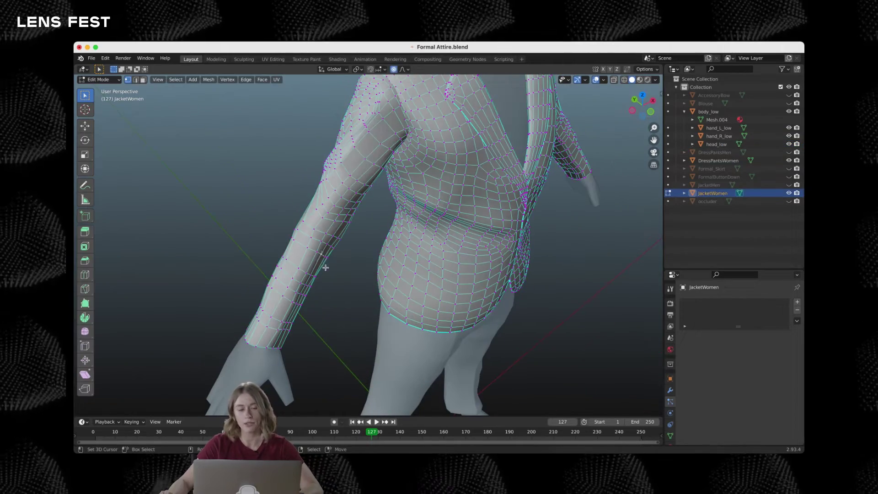
pyautogui.press('super+Tab')
pyautogui.press('super+Tab')
pyautogui.press('super+Tab')
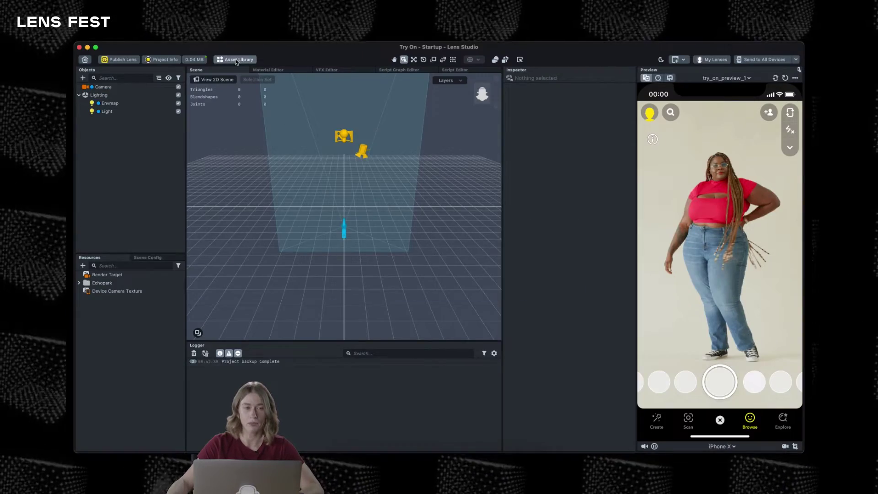
pyautogui.click(236, 60)
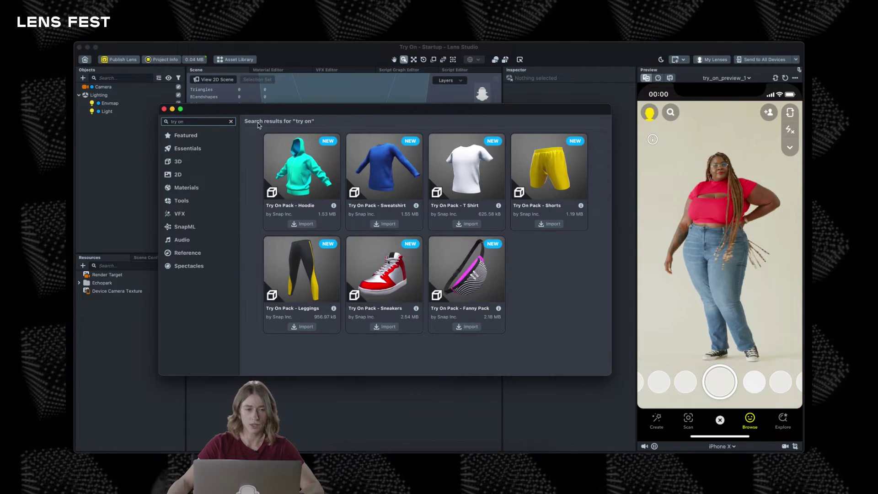
pyautogui.press('super+a')
pyautogui.write('ttry')
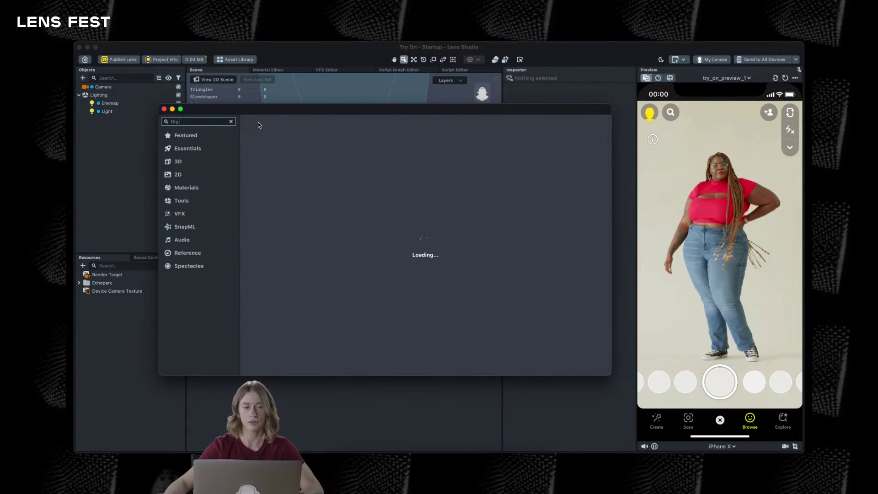
pyautogui.press('BackSpace')
pyautogui.press('BackSpace')
pyautogui.press('BackSpace')
pyautogui.press('BackSpace')
pyautogui.write('try')
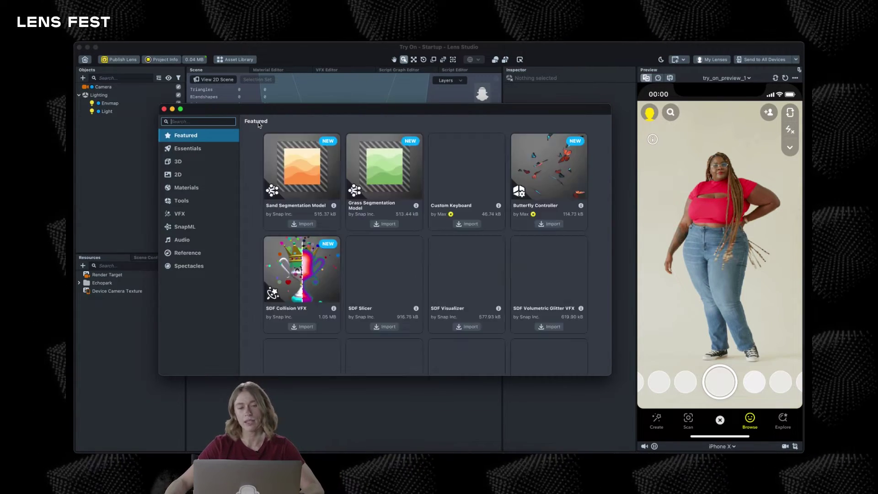
pyautogui.write(' on')
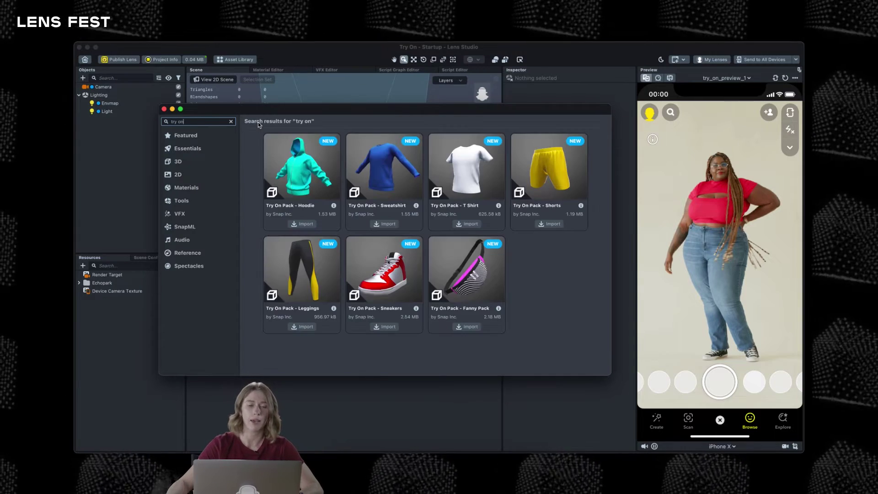
pyautogui.click(165, 109)
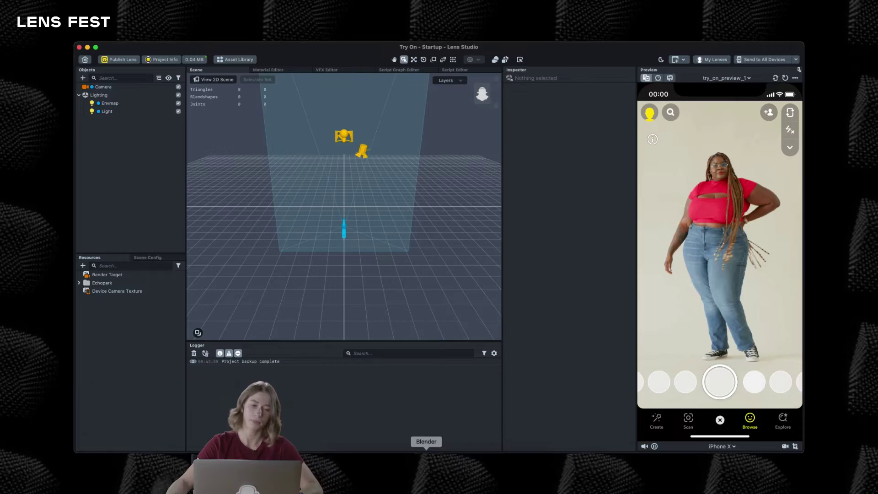
pyautogui.click(426, 457)
# - From a front view, make two soft-falloff vertex moves on the jacket's waist side
pyautogui.moveTo(445, 219); pyautogui.dragTo(261, 250, button='middle')
pyautogui.press('g')
pyautogui.click(298, 251)
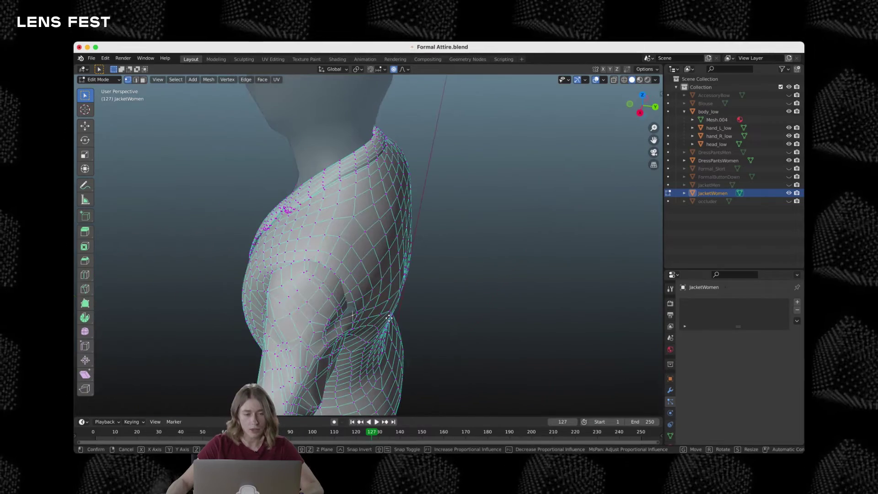
pyautogui.scroll(10, 389, 318)
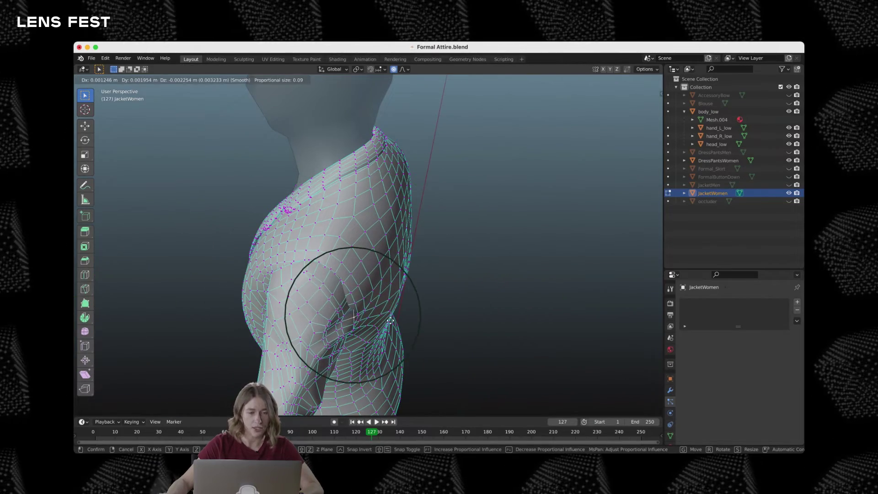
pyautogui.press('g')
pyautogui.press('g')
pyautogui.scroll(-12, 371, 310)
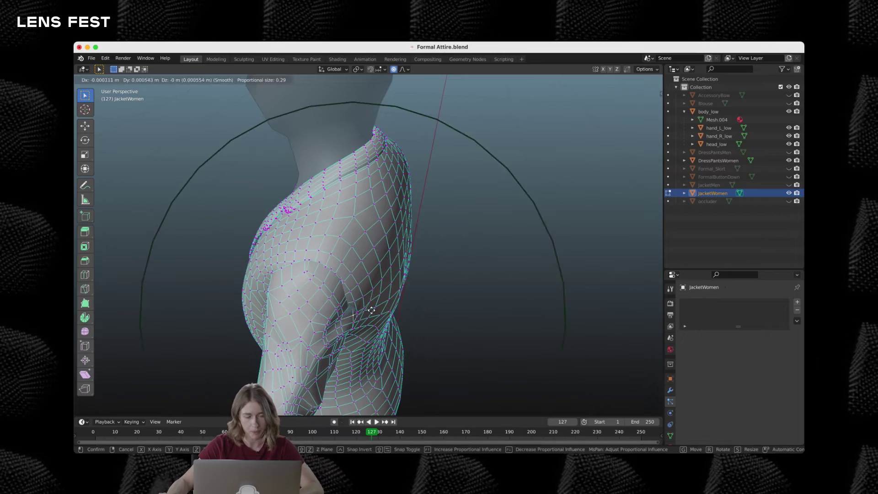
pyautogui.click(371, 310)
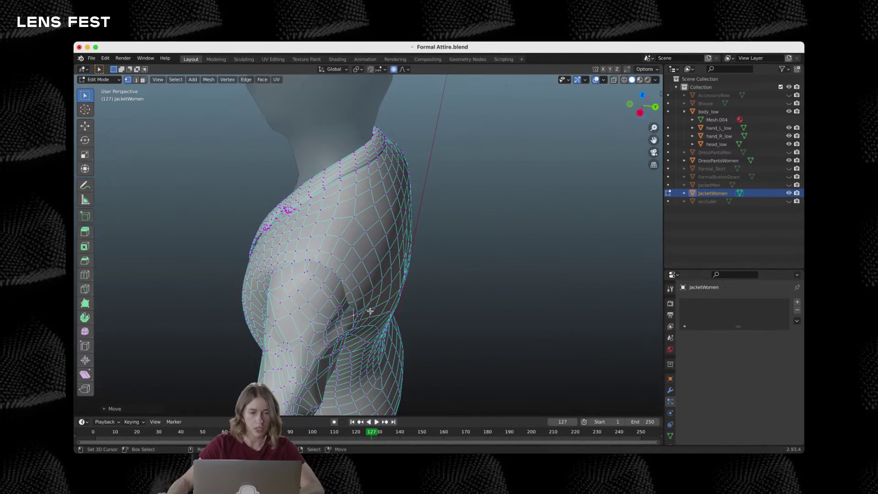
# - Make one more enlarged-falloff jacket vertex move, then return to Object Mode
pyautogui.press('g')
pyautogui.scroll(5, 370, 311)
pyautogui.scroll(1, 370, 311)
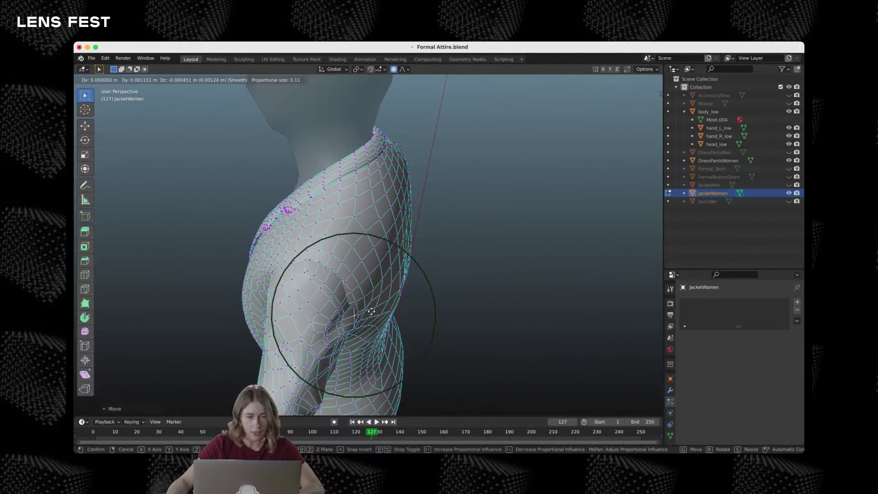
pyautogui.click(371, 311)
pyautogui.scroll(-4, 371, 311)
pyautogui.moveTo(371, 311); pyautogui.dragTo(306, 259, button='middle')
pyautogui.press('Tab')
# - Switch from the body mesh to JacketWomen and nudge its back vertices with soft falloff
pyautogui.scroll(4, 322, 264)
pyautogui.click(320, 276)
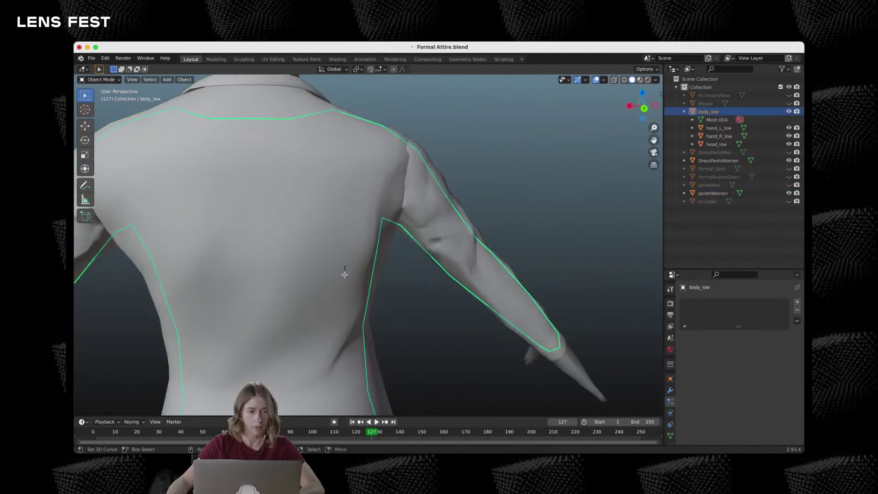
pyautogui.press('Tab')
pyautogui.press('Tab')
pyautogui.click(368, 297)
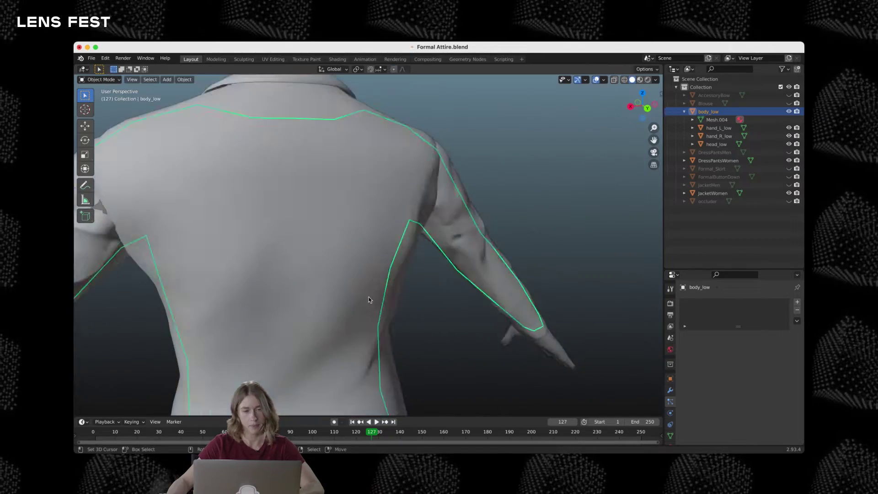
pyautogui.press('Tab')
pyautogui.moveTo(410, 271); pyautogui.dragTo(464, 306, button='middle')
pyautogui.press('g')
pyautogui.click(462, 305)
pyautogui.press('Tab')
pyautogui.scroll(-5, 310, 300)
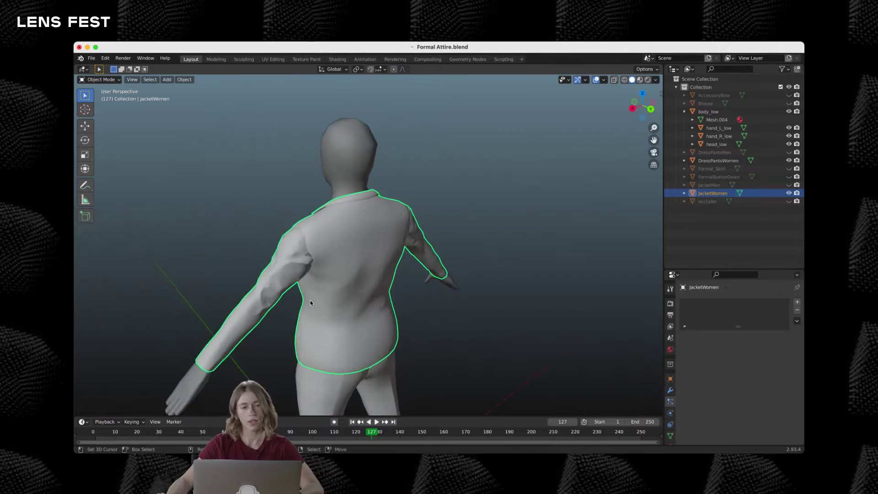
pyautogui.moveTo(309, 299); pyautogui.dragTo(320, 228, button='middle')
pyautogui.scroll(2, 342, 229)
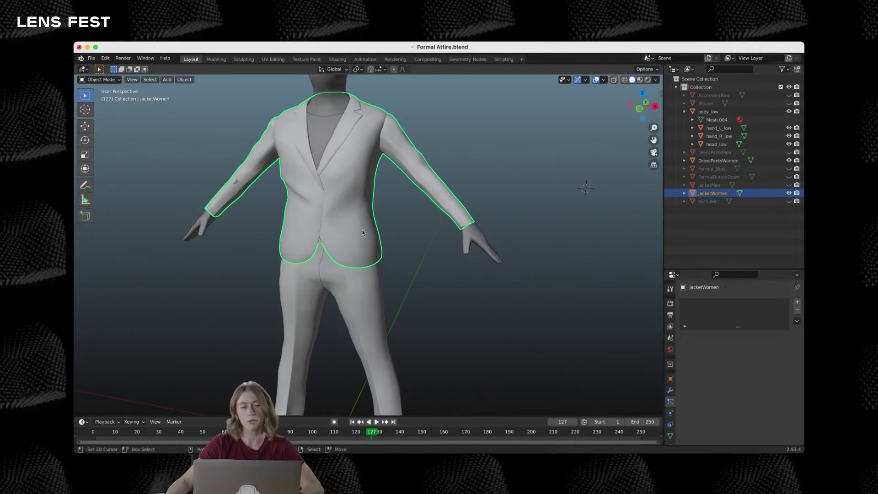
# - Hide DressPantsWomen and JacketWomen to inspect the bare body, then show both again
pyautogui.click(788, 160)
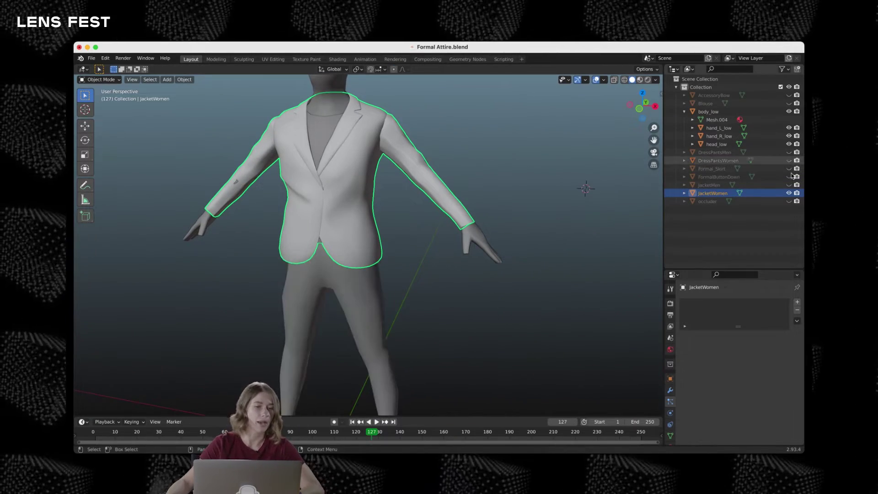
pyautogui.click(788, 193)
pyautogui.moveTo(320, 274); pyautogui.dragTo(476, 274, button='middle')
pyautogui.scroll(-4, 412, 258)
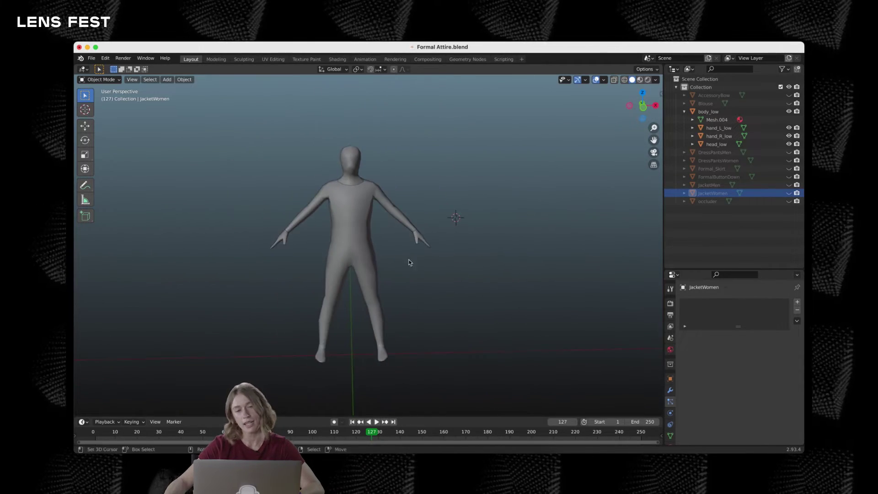
pyautogui.moveTo(411, 258); pyautogui.dragTo(391, 249, button='middle')
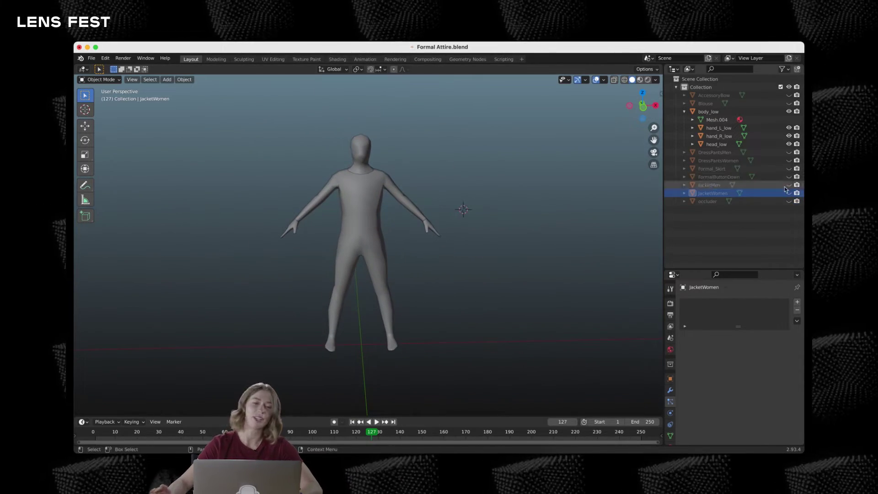
pyautogui.click(788, 193)
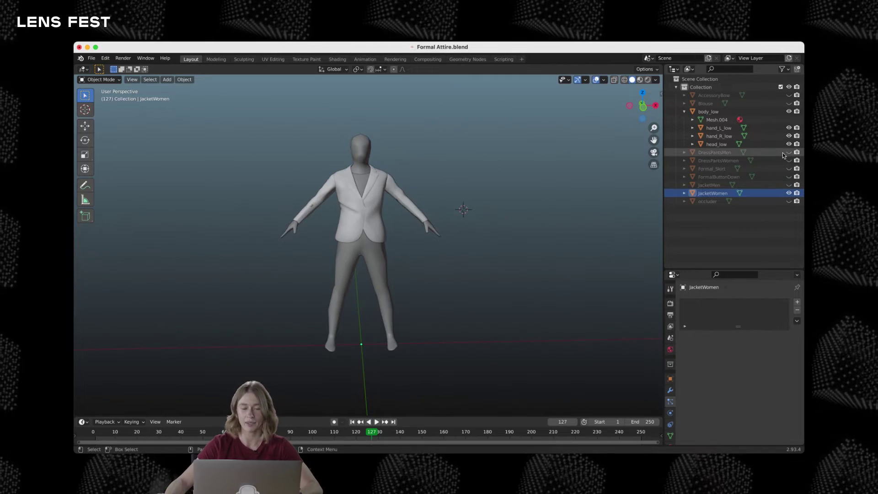
pyautogui.click(789, 160)
# - Reshape the jacket's waist with a soft-falloff move in Edit Mode so it covers the trousers
pyautogui.moveTo(416, 224); pyautogui.dragTo(338, 250, button='middle')
pyautogui.scroll(4, 447, 236)
pyautogui.click(284, 234)
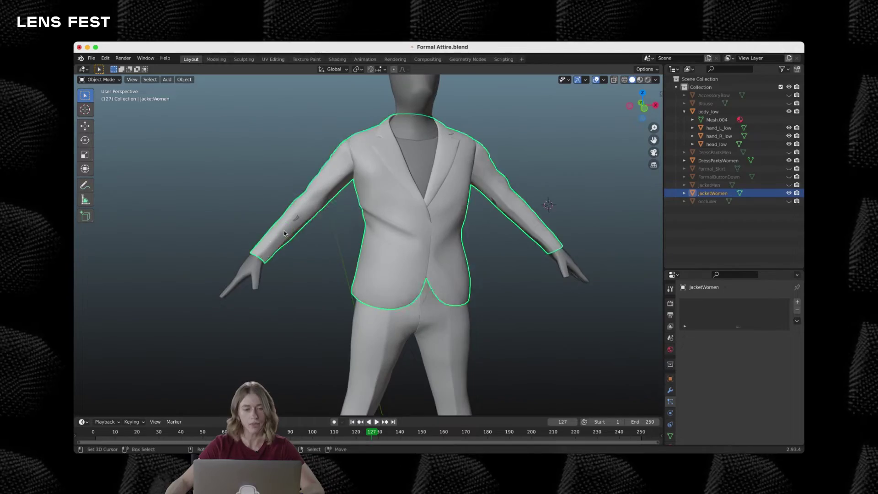
pyautogui.moveTo(284, 233); pyautogui.dragTo(352, 247, button='middle')
pyautogui.press('Tab')
pyautogui.scroll(3, 319, 242)
pyautogui.press('g')
pyautogui.click(363, 284)
pyautogui.scroll(-3, 362, 284)
pyautogui.scroll(5, 352, 242)
pyautogui.press('Tab')
pyautogui.scroll(-3, 352, 242)
# - Select the DressPantsWomen trousers and orbit the suit to check the fit, ending on the jacket
pyautogui.moveTo(405, 235); pyautogui.dragTo(370, 226, button='middle')
pyautogui.scroll(3, 398, 241)
pyautogui.click(417, 220)
pyautogui.scroll(-2, 416, 218)
pyautogui.scroll(-2, 370, 228)
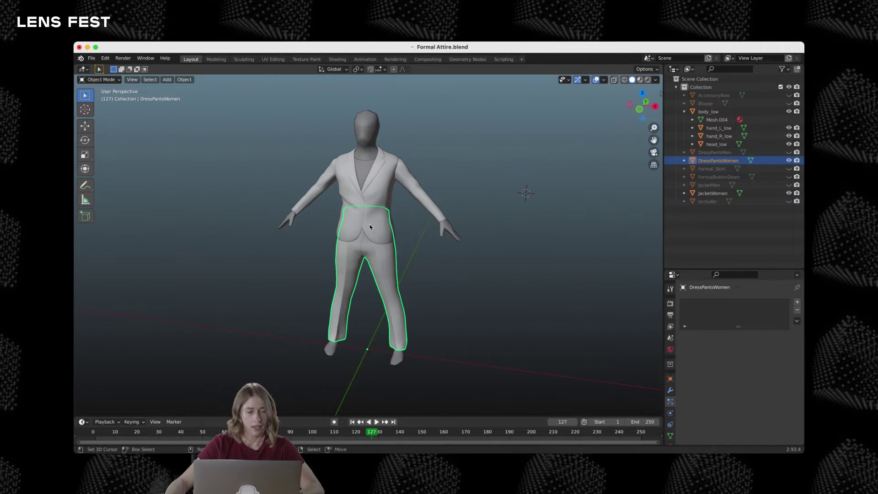
pyautogui.moveTo(370, 224); pyautogui.dragTo(344, 233, button='middle')
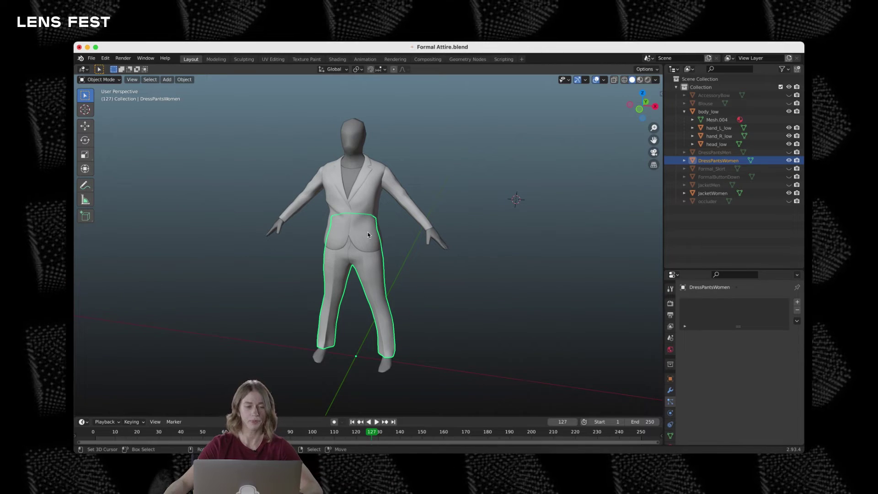
pyautogui.click(367, 198)
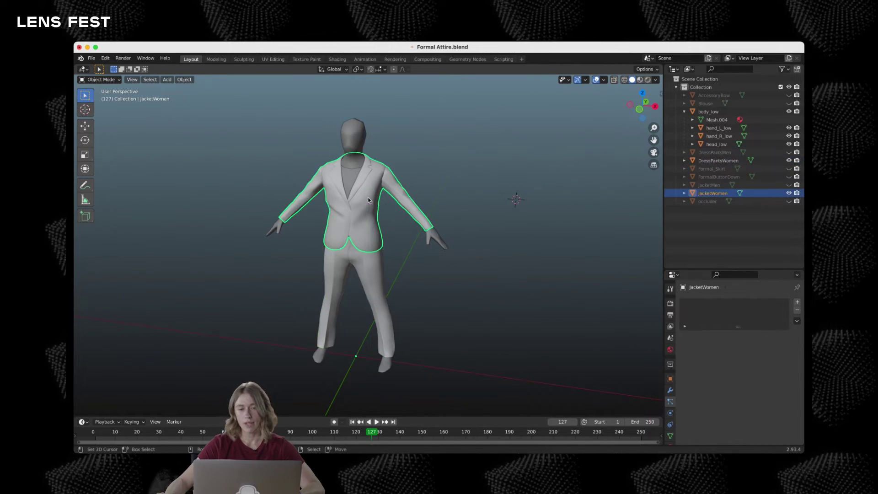
# - Apply All Transforms to the jacket and trousers and confirm location/rotation 0, scale 1.000
pyautogui.keyDown('shift'); pyautogui.click(375, 285); pyautogui.keyUp('shift')
pyautogui.hotkey('ctrl', 'a')
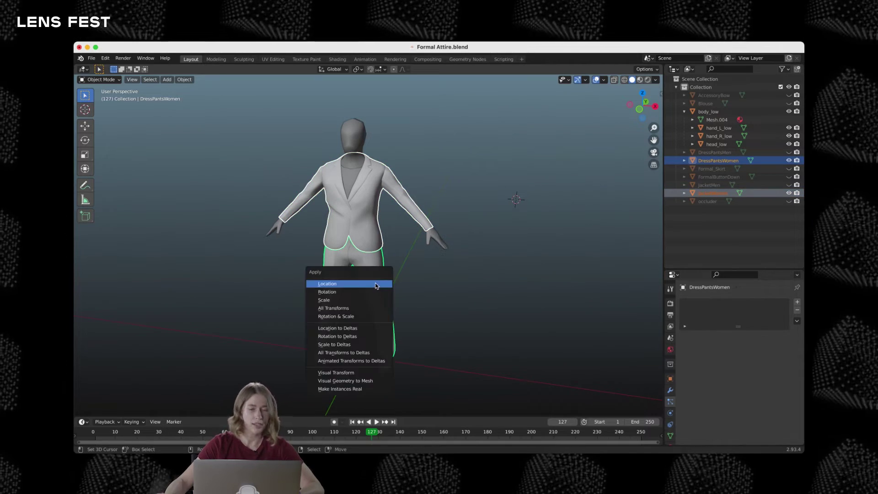
pyautogui.click(350, 311)
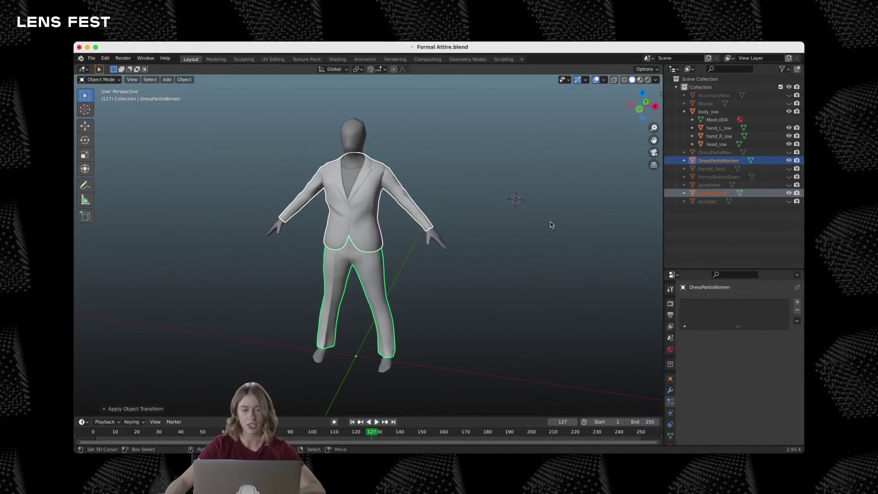
pyautogui.press('n')
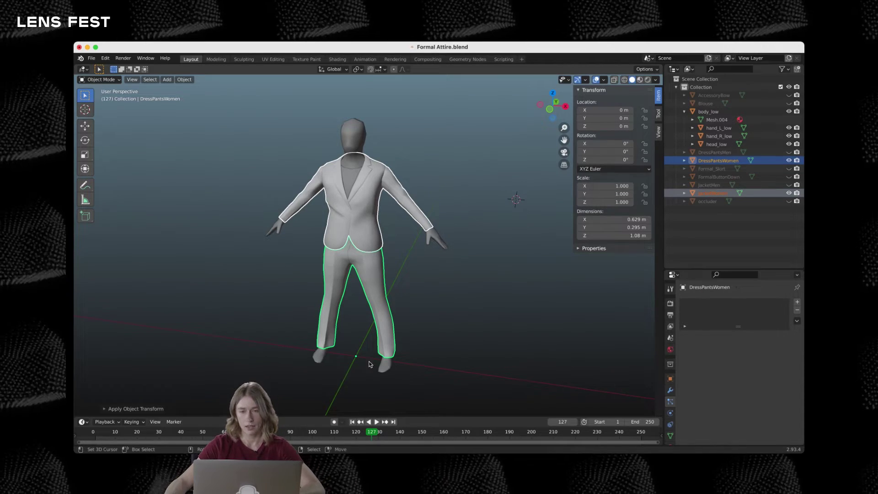
pyautogui.moveTo(371, 364); pyautogui.dragTo(398, 298, button='middle')
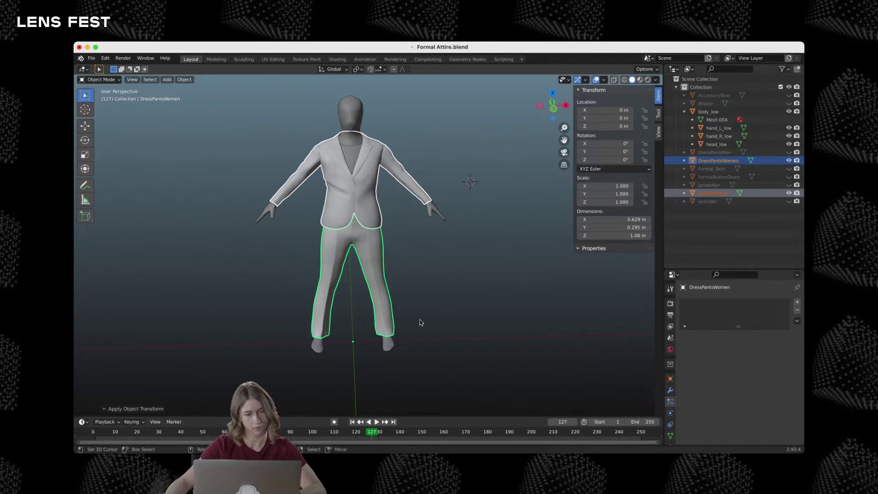
pyautogui.click(466, 455)
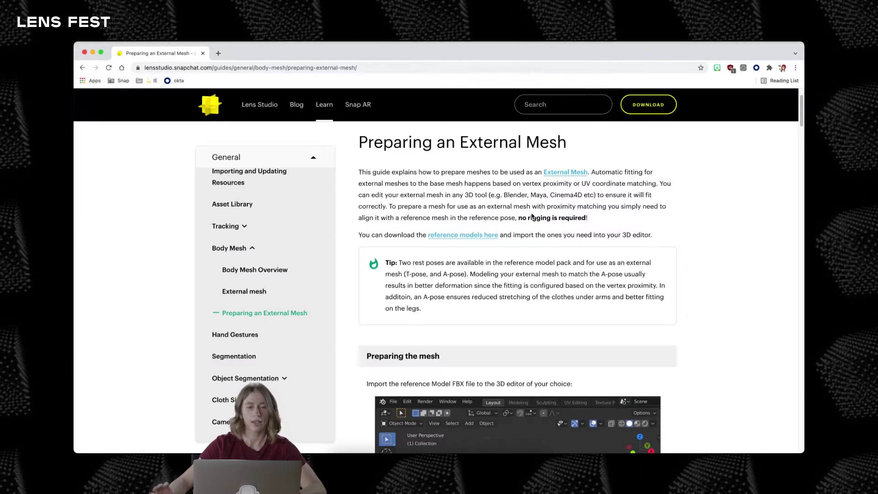
# - Scroll the Preparing an External Mesh guide to its Blender and Maya transform-reset section
pyautogui.scroll(-10, 532, 217)
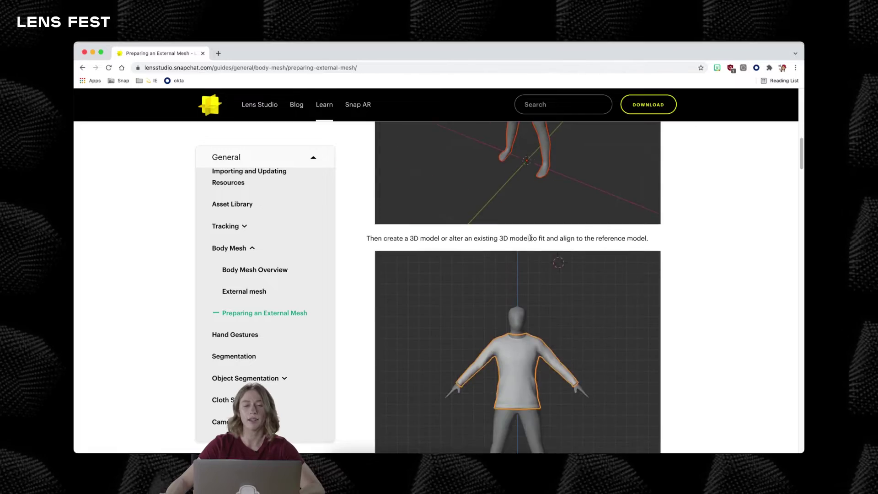
pyautogui.scroll(-9, 530, 238)
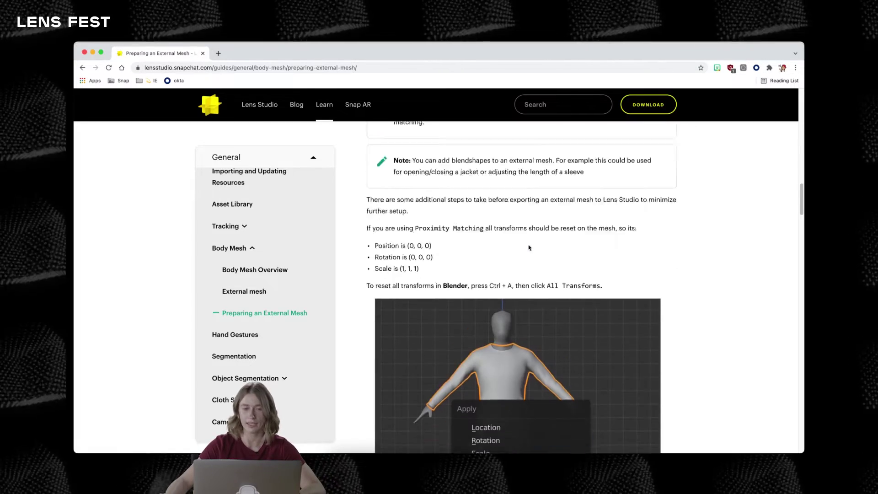
pyautogui.scroll(-10, 528, 247)
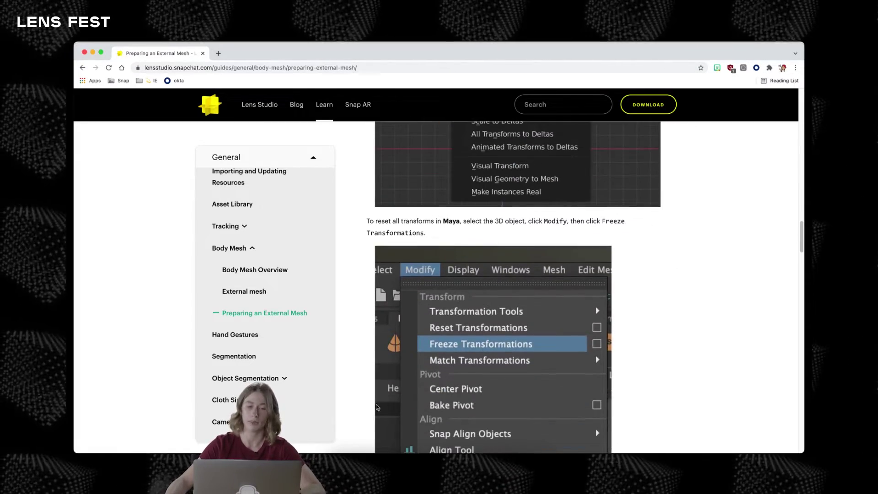
pyautogui.click(399, 452)
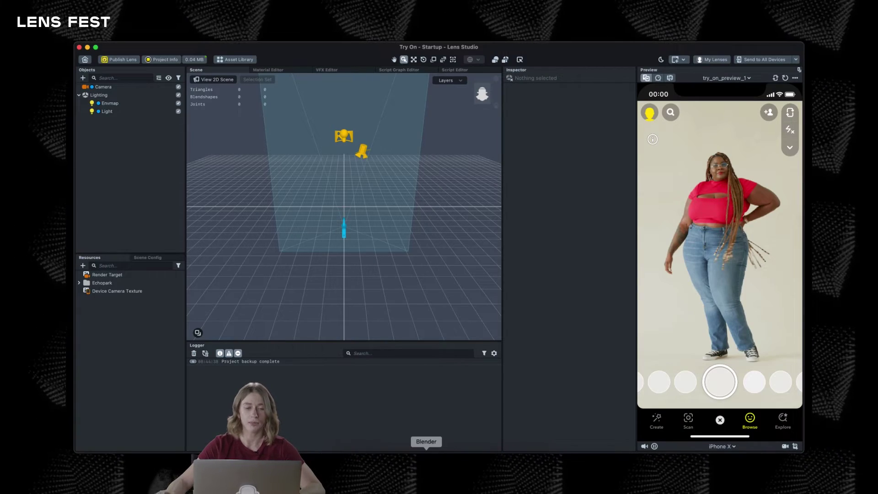
# - Export the selection as FBX with Limit to Selected Objects and Apply Transform enabled
pyautogui.click(426, 452)
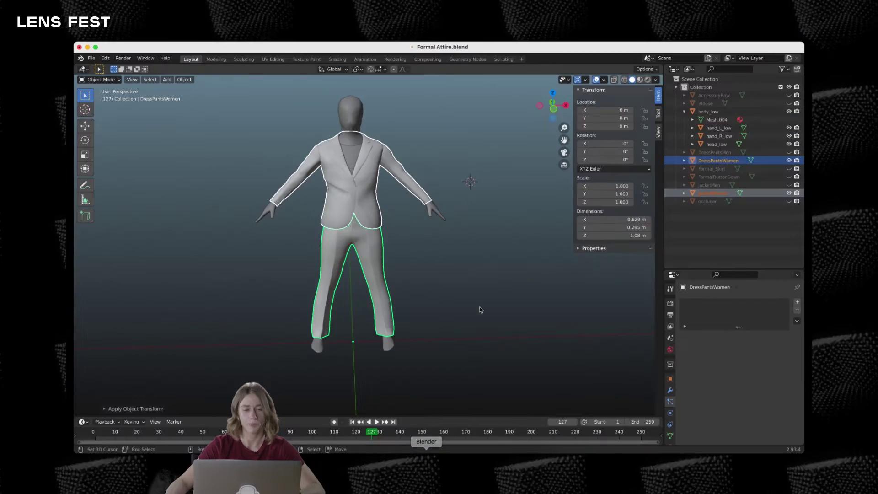
pyautogui.click(94, 60)
pyautogui.moveTo(116, 176)
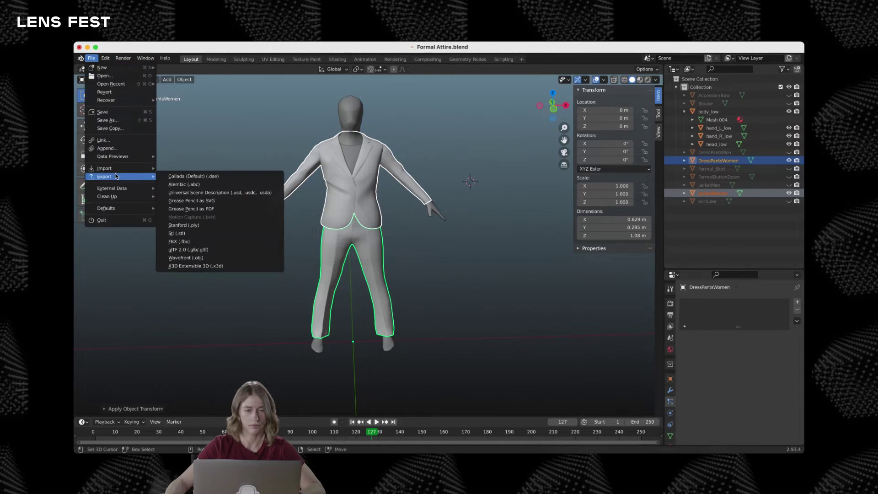
pyautogui.click(201, 241)
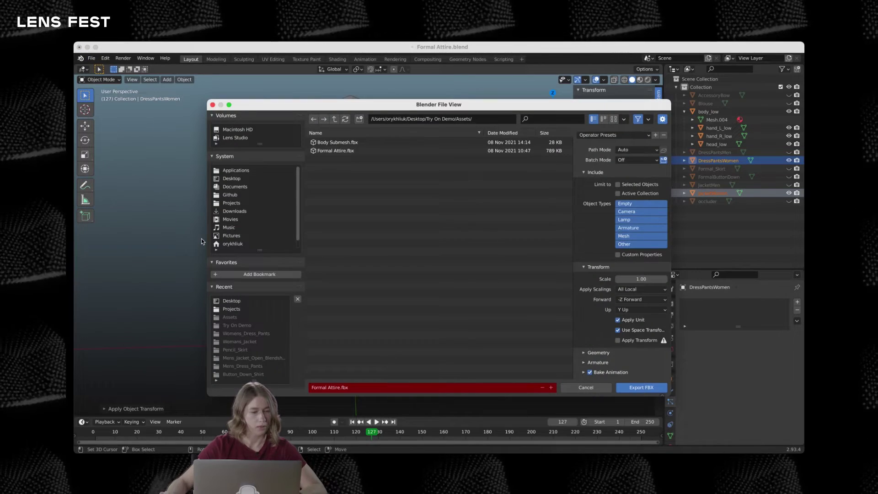
pyautogui.click(646, 185)
pyautogui.click(618, 340)
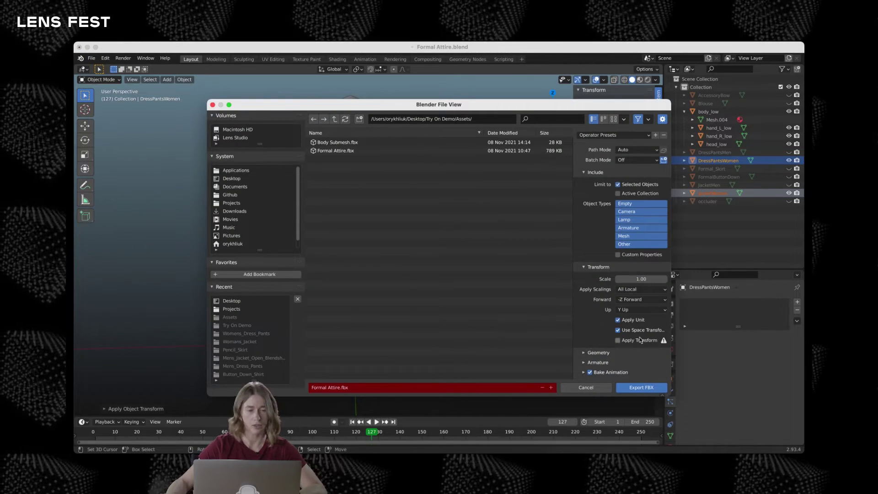
pyautogui.click(642, 389)
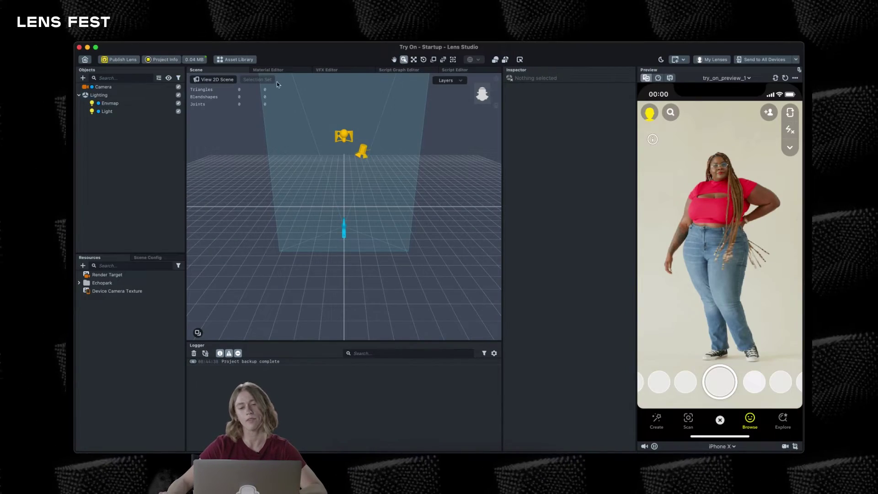
# - Add a resource from files and browse to the Desktop/Try On Demo/Assets folder
pyautogui.click(83, 265)
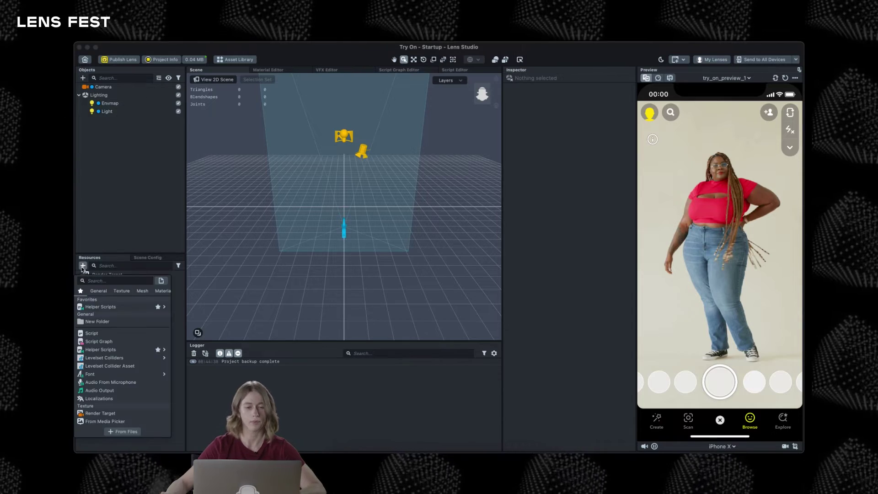
pyautogui.click(118, 432)
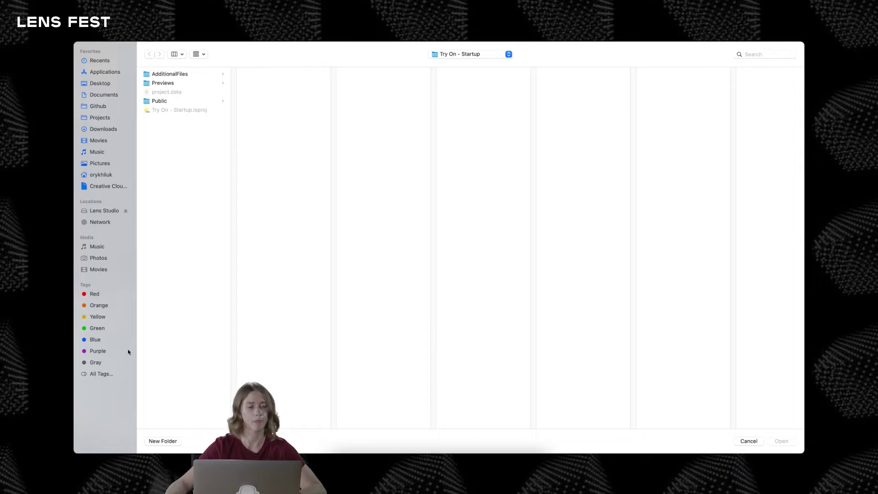
pyautogui.click(99, 83)
pyautogui.click(204, 74)
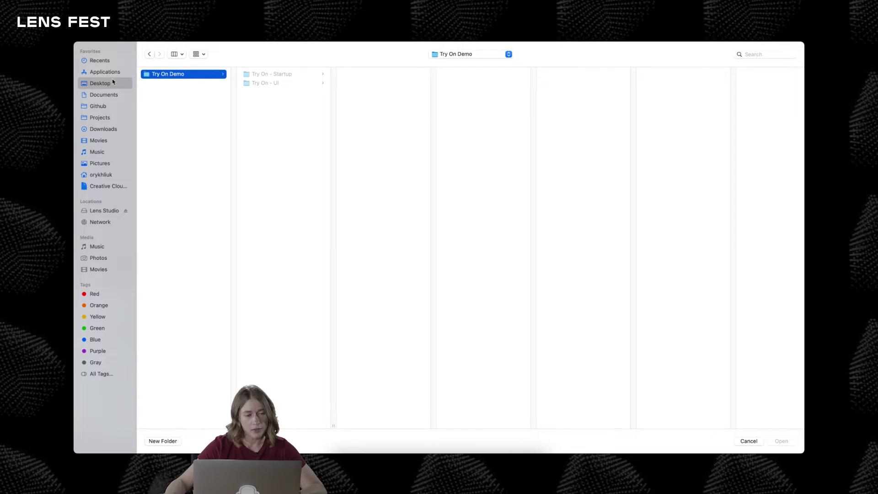
pyautogui.click(147, 55)
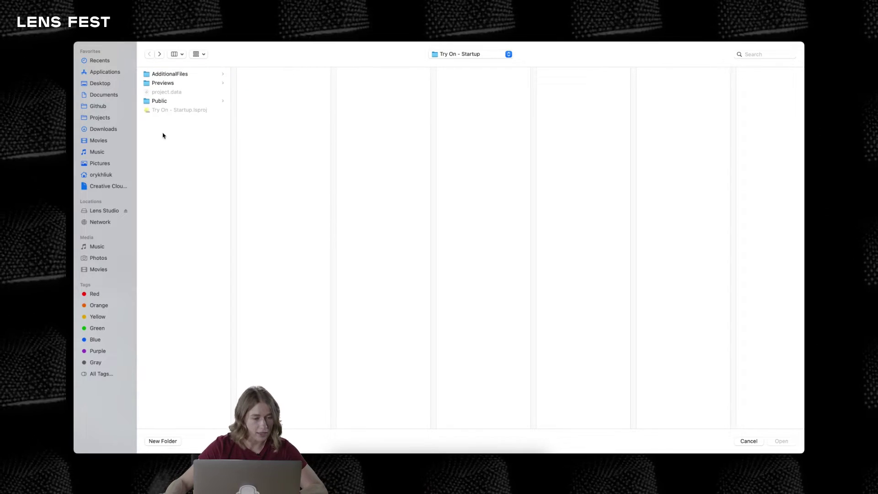
pyautogui.press('cmd+]')
pyautogui.click(178, 102)
pyautogui.click(180, 74)
pyautogui.click(270, 74)
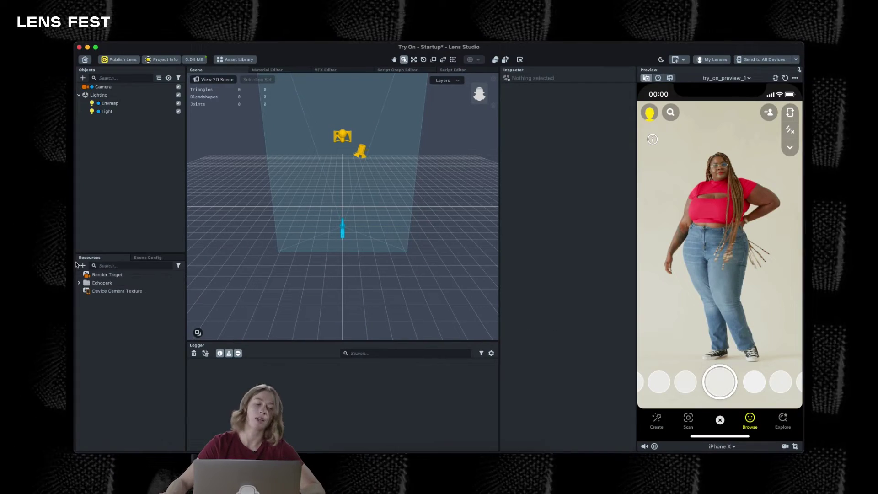
# - Import Formal Attire.fbx from the Assets folder and confirm the import
pyautogui.click(82, 265)
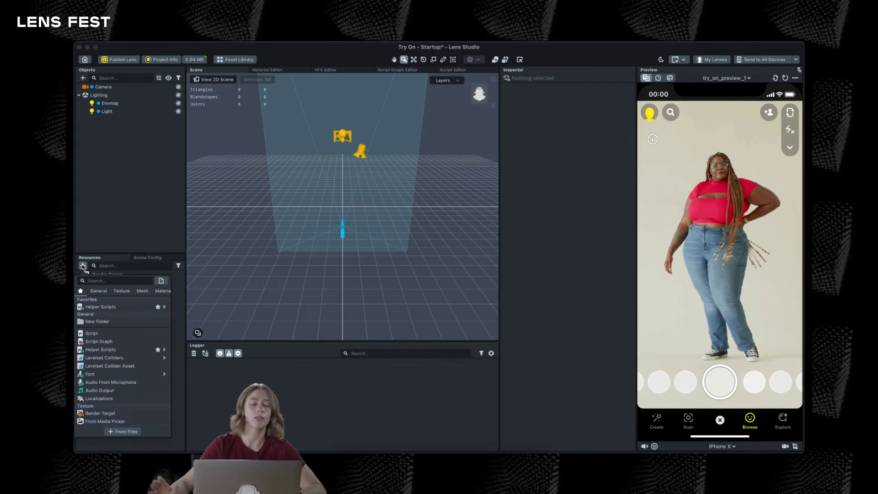
pyautogui.click(114, 426)
pyautogui.click(167, 118)
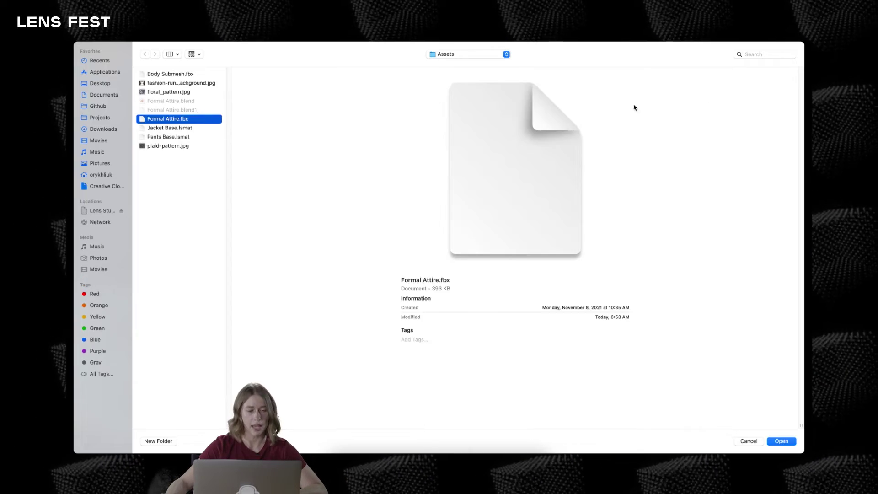
pyautogui.click(781, 441)
pyautogui.click(474, 313)
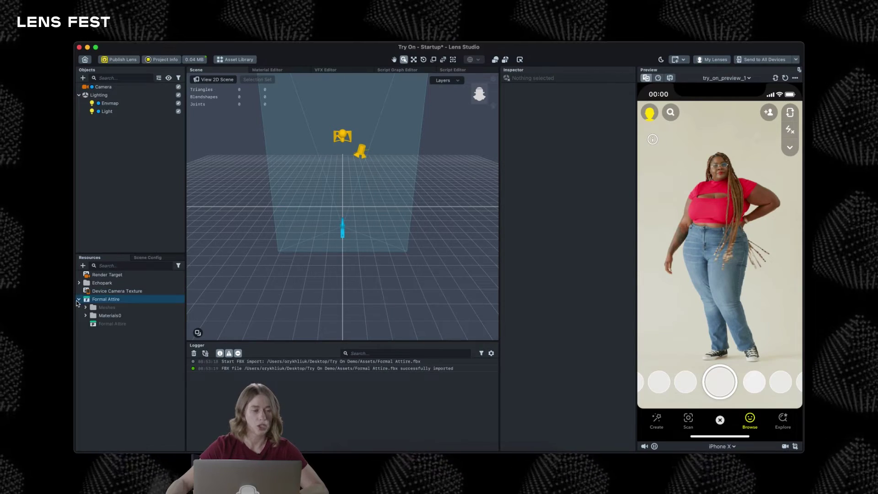
# - Expand the imported Formal Attire meshes and inspect JacketWomen and DressPantsWomen
pyautogui.click(102, 307)
pyautogui.click(101, 315)
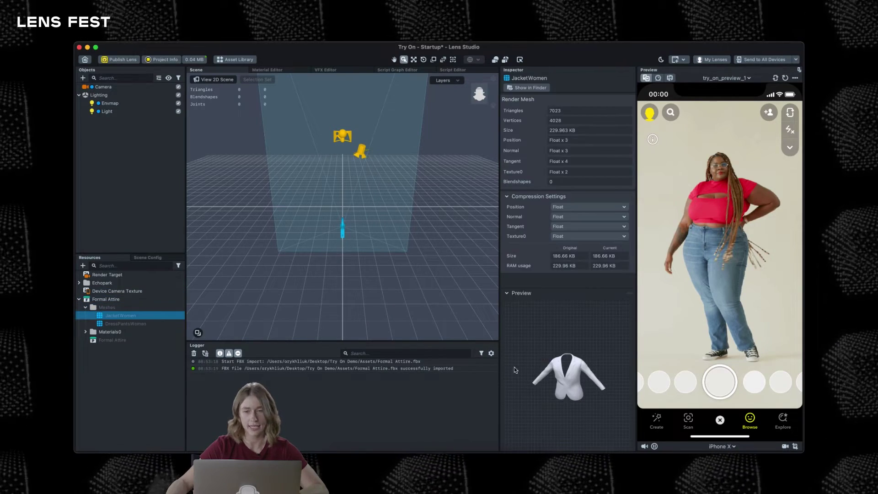
pyautogui.keyDown('shift'); pyautogui.click(122, 324); pyautogui.keyUp('shift')
pyautogui.click(122, 324)
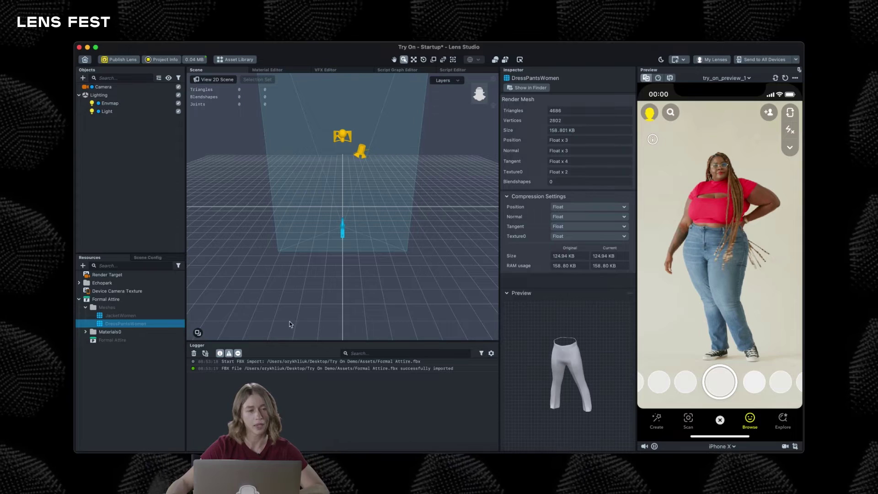
# - Search 'full' and add a Full Body Mesh under 3D Body Tracking 0, then select its resource
pyautogui.click(83, 78)
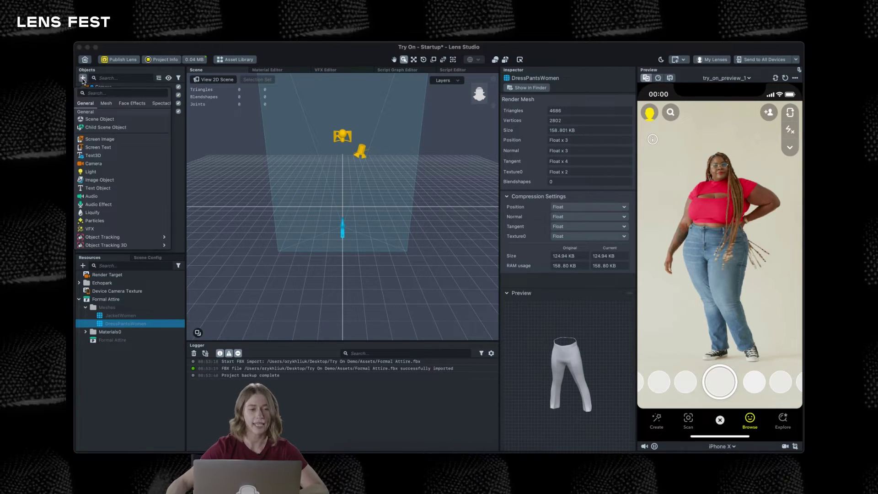
pyautogui.write('full')
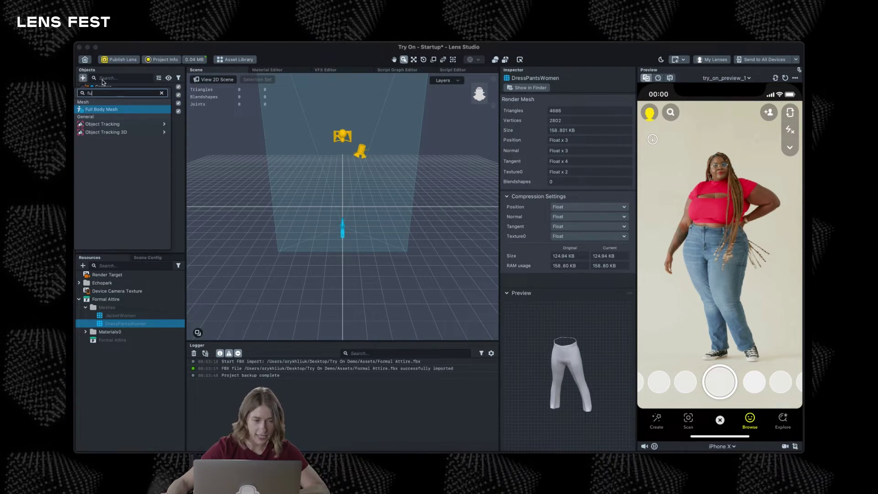
pyautogui.click(118, 111)
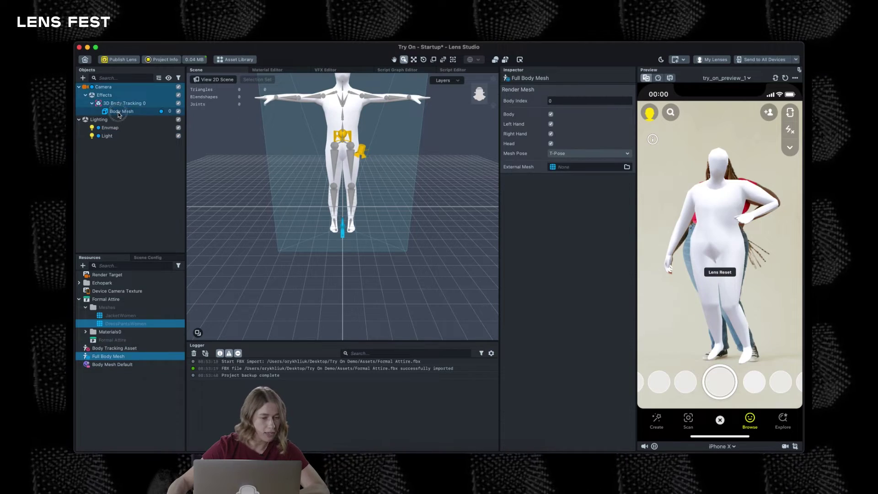
pyautogui.click(122, 103)
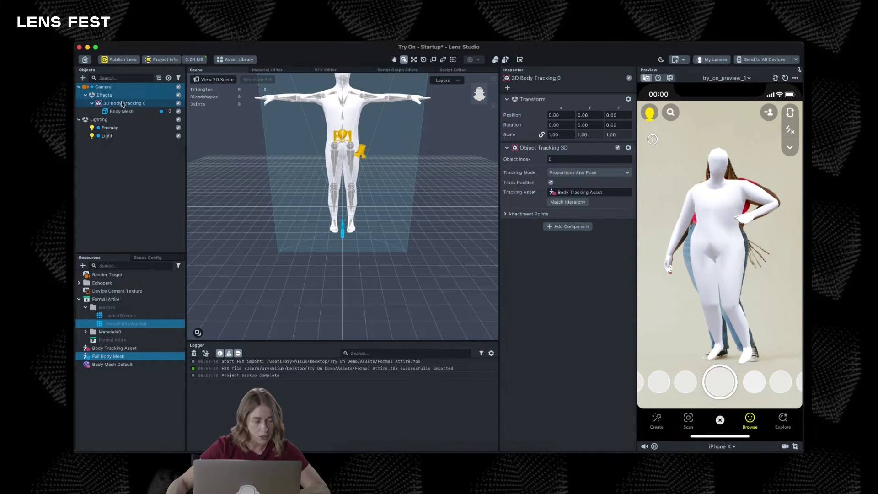
pyautogui.click(123, 357)
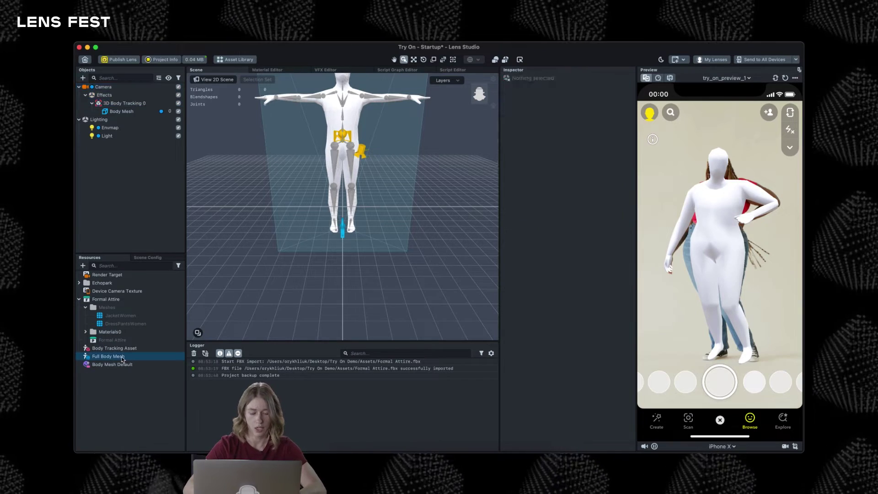
# - Rename the Full Body Mesh resource in Resources to jacket_body_mesh
pyautogui.click(116, 357)
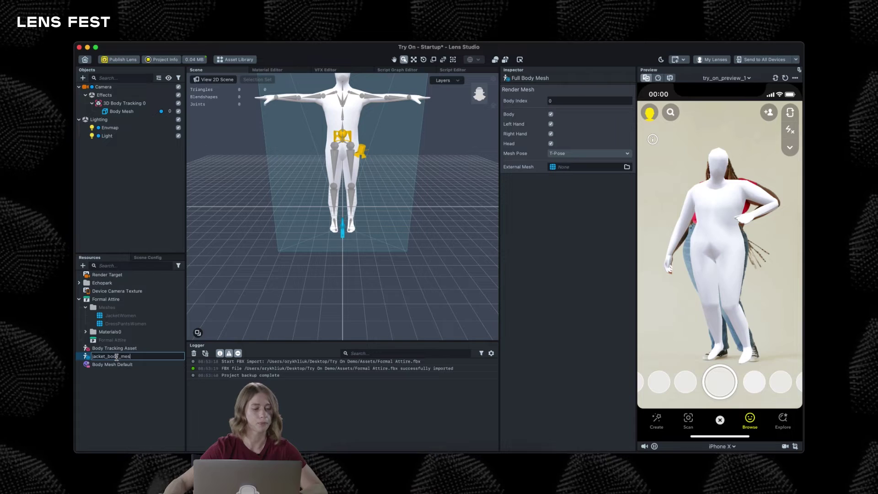
pyautogui.click(152, 404)
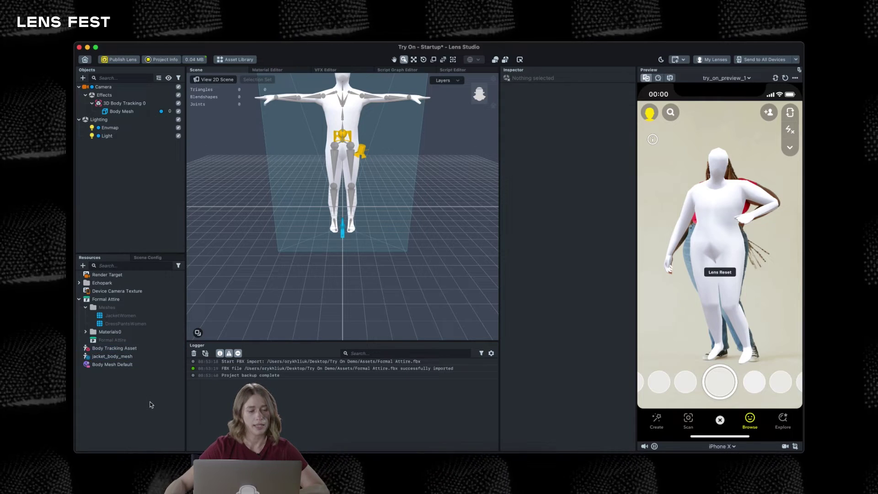
pyautogui.click(149, 356)
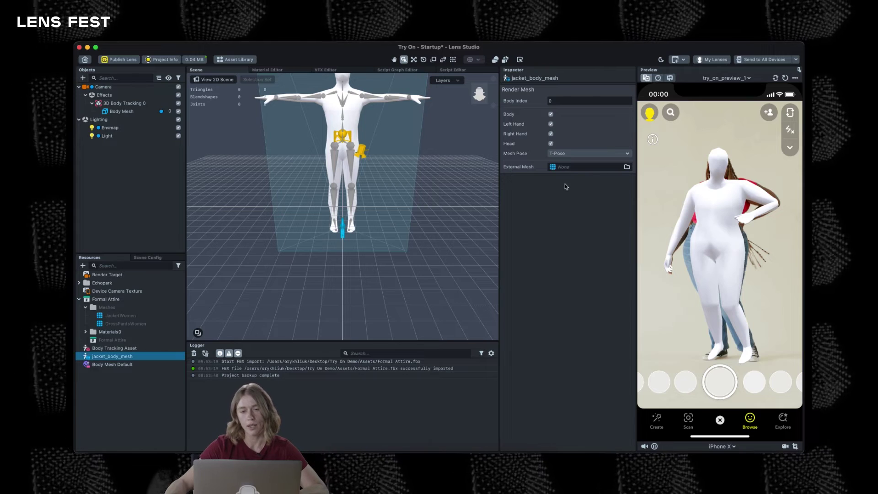
pyautogui.click(582, 167)
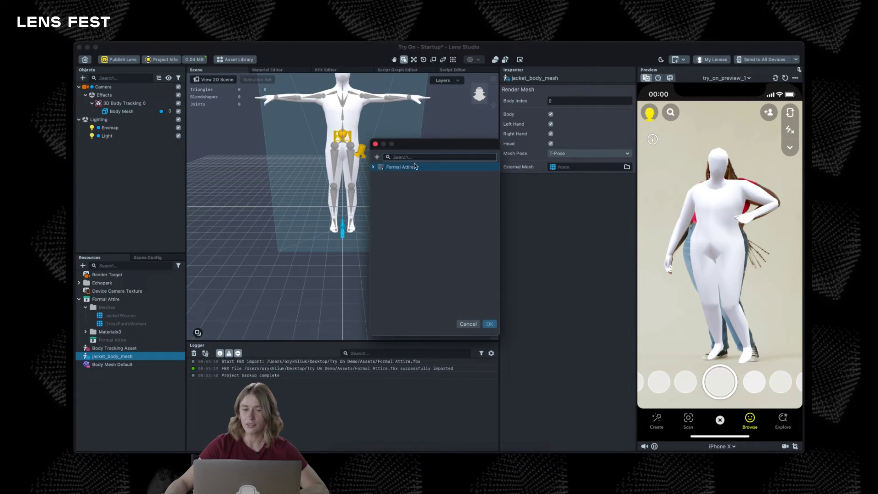
# - Set jacket_body_mesh's external mesh to Formal Attire JacketWomen with Mesh Pose A-Pose
pyautogui.click(373, 167)
pyautogui.click(413, 187)
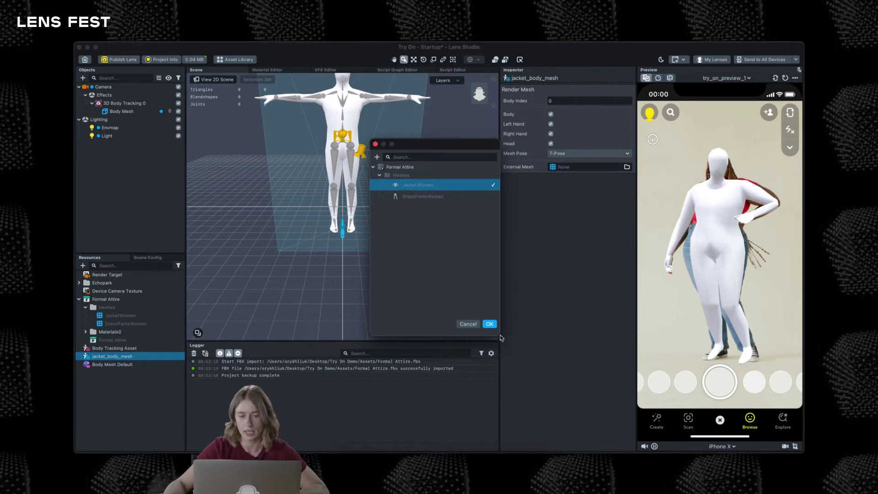
pyautogui.click(490, 324)
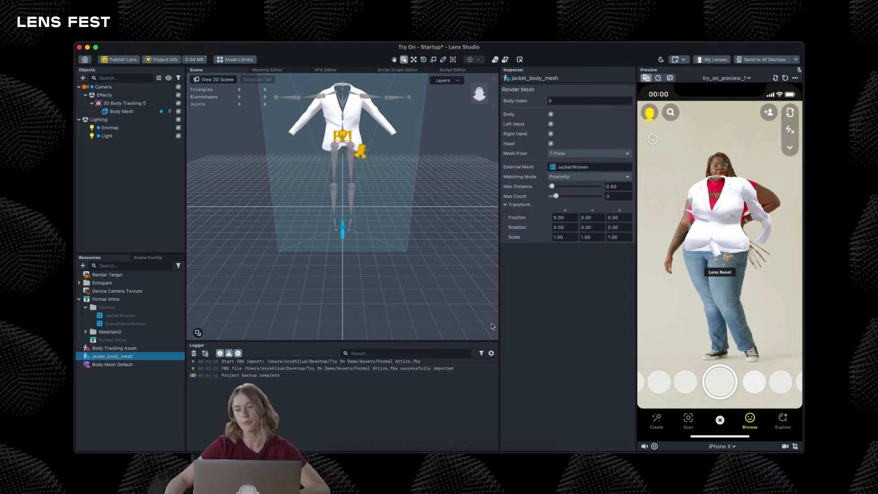
pyautogui.click(569, 153)
pyautogui.click(570, 164)
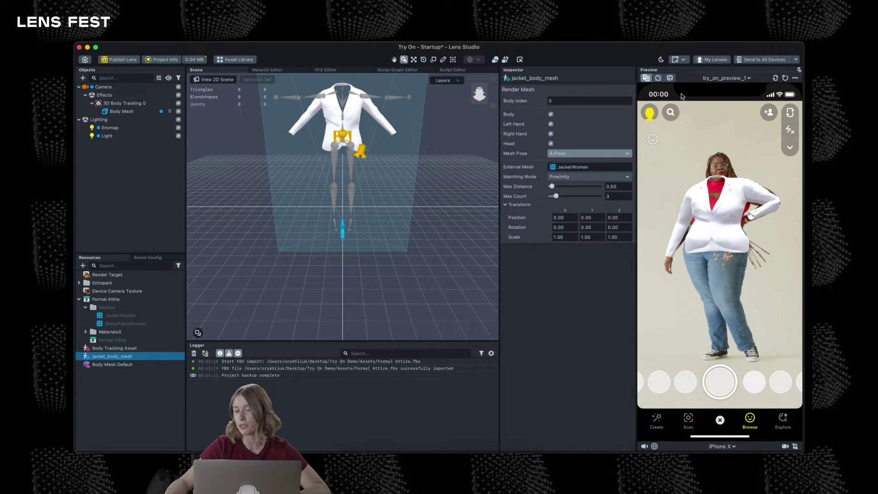
# - Switch to a different preview video set and stop the jacket fitting to the right hand
pyautogui.click(721, 77)
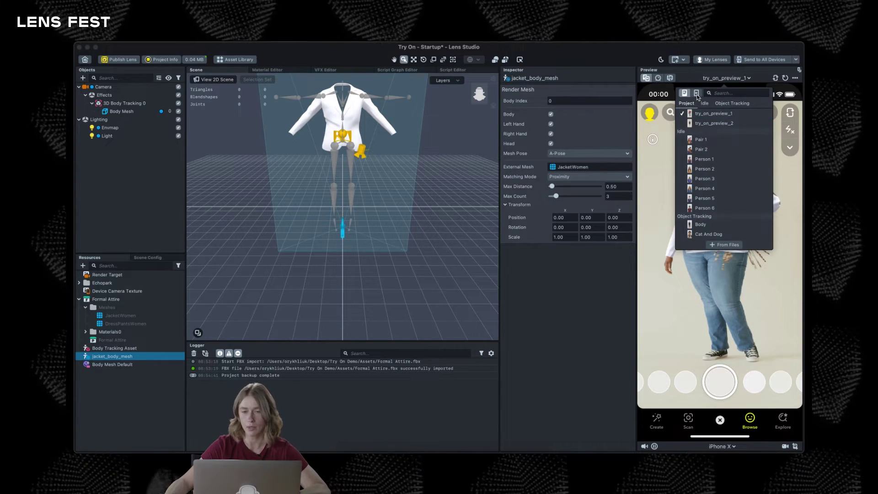
pyautogui.click(697, 93)
pyautogui.click(656, 360)
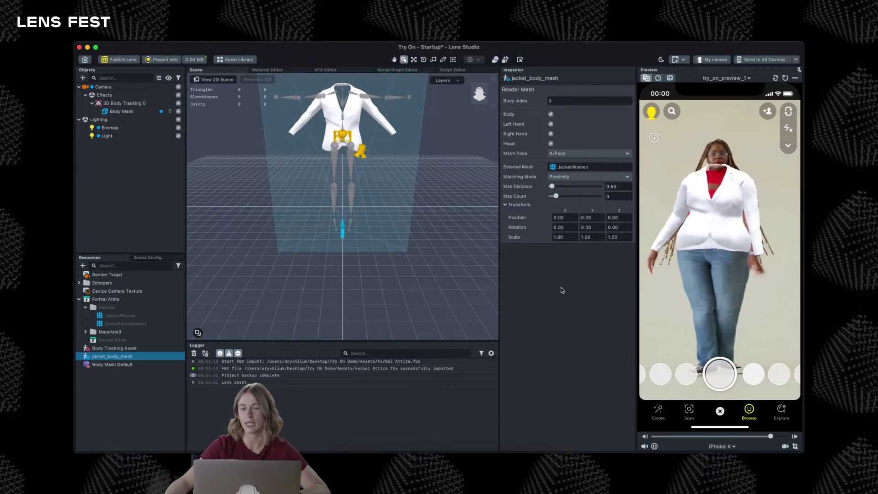
pyautogui.click(550, 134)
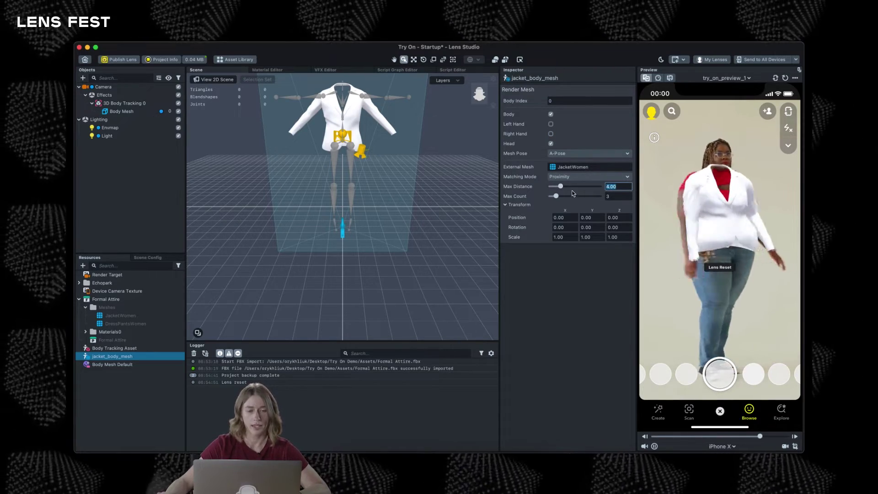
# - Raise Max Count to 4 and try a Max Distance of 5.00
pyautogui.click(628, 195)
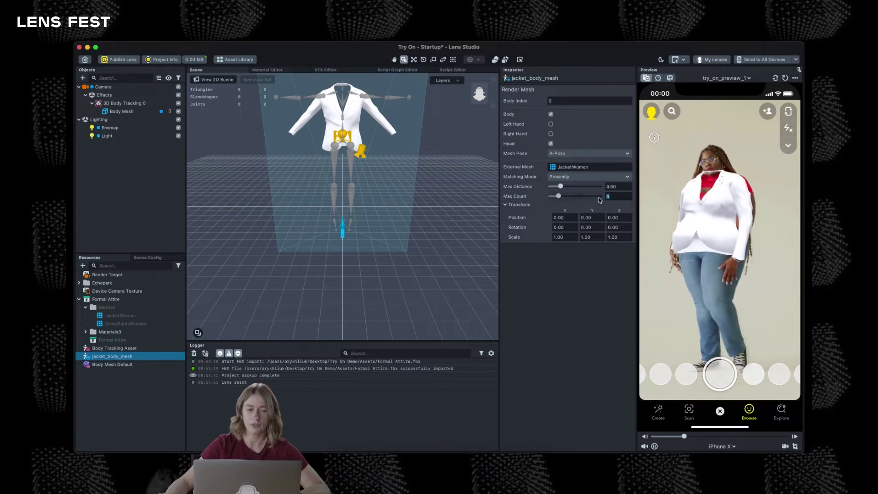
pyautogui.click(598, 185)
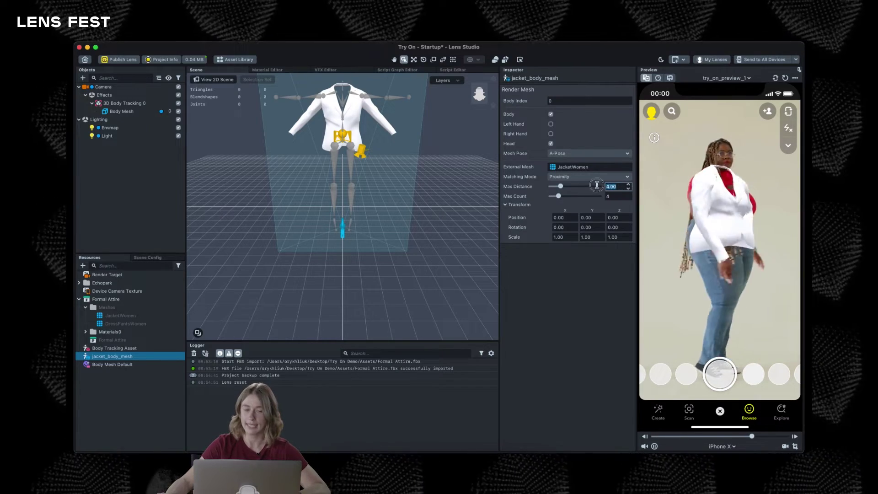
pyautogui.write('5')
pyautogui.press('Return')
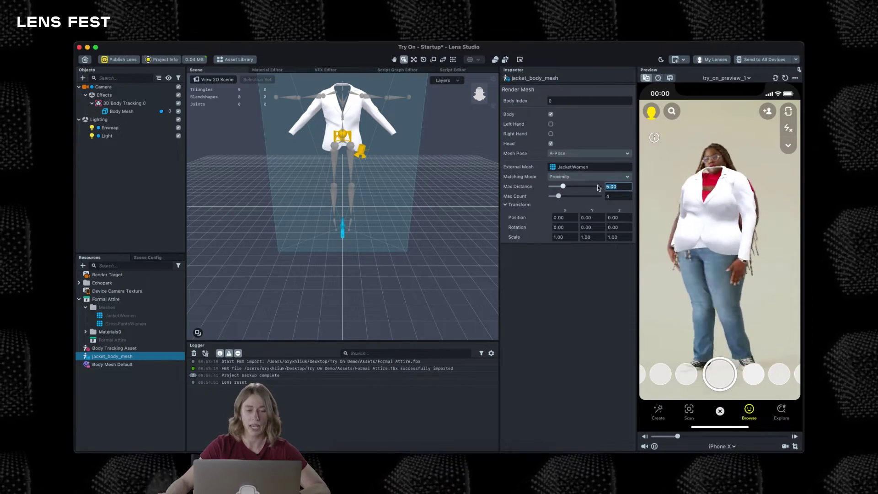
pyautogui.click(564, 217)
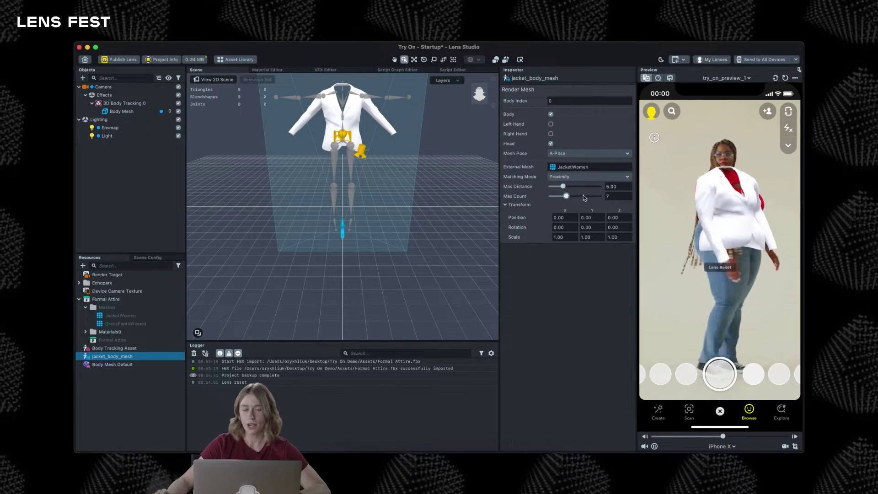
# - Settle jacket_body_mesh on Max Distance 4.00 and Max Count 4
pyautogui.moveTo(587, 186); pyautogui.dragTo(558, 186)
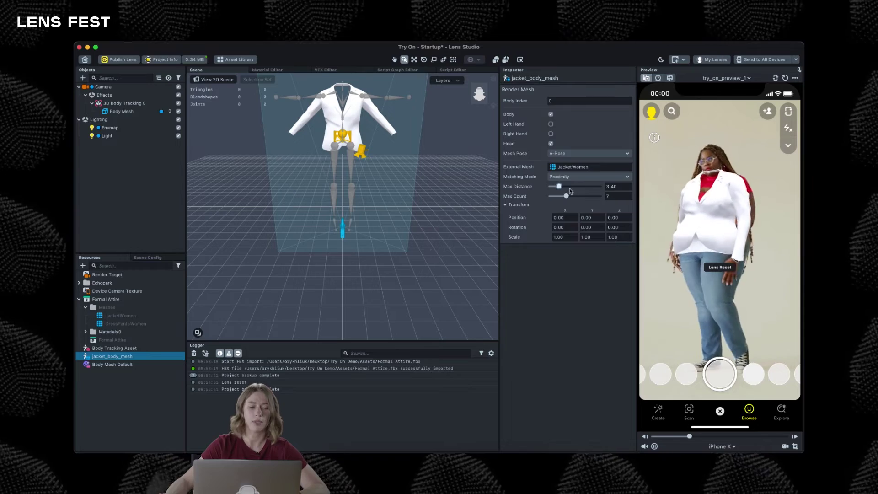
pyautogui.click(610, 186)
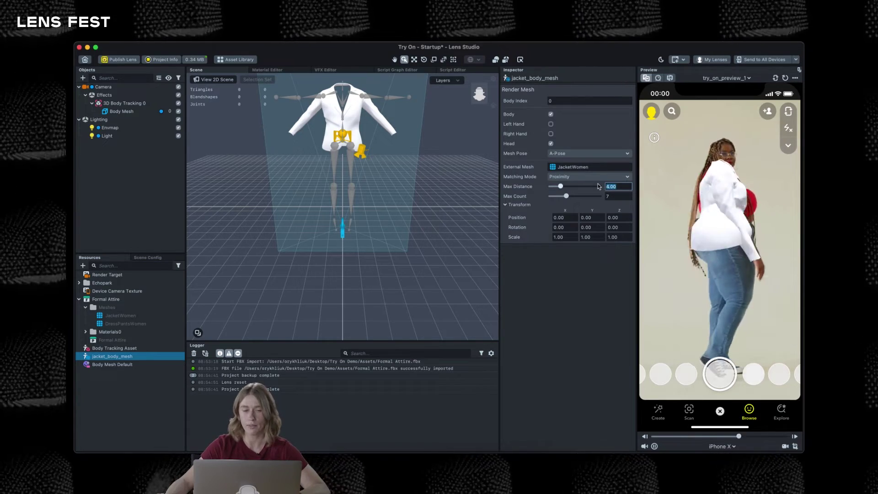
pyautogui.write('4')
pyautogui.press('Tab')
pyautogui.write('4')
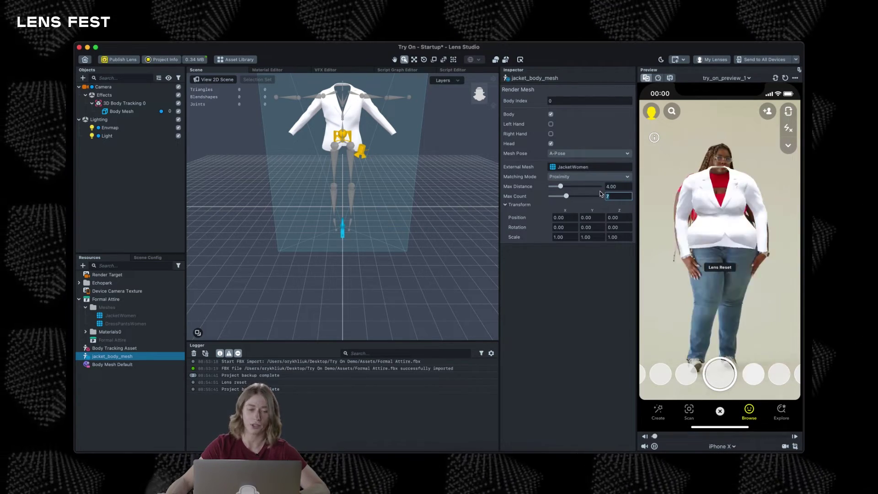
pyautogui.press('Return')
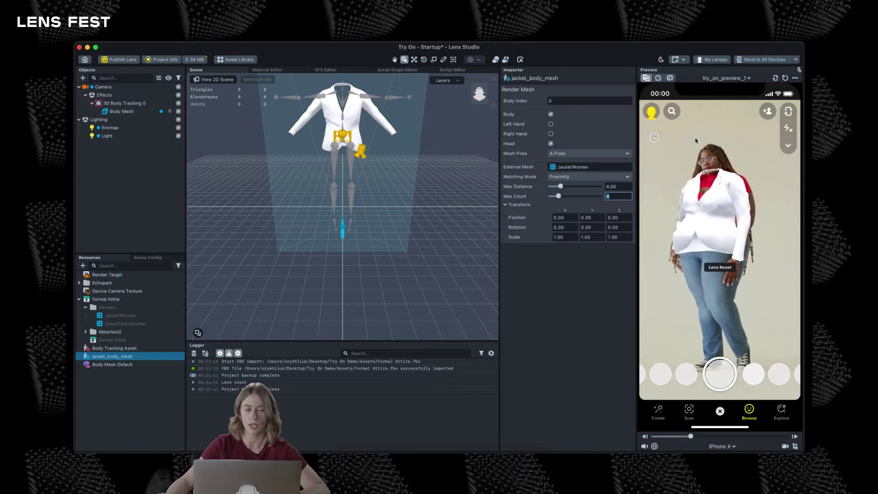
pyautogui.click(726, 77)
pyautogui.click(716, 123)
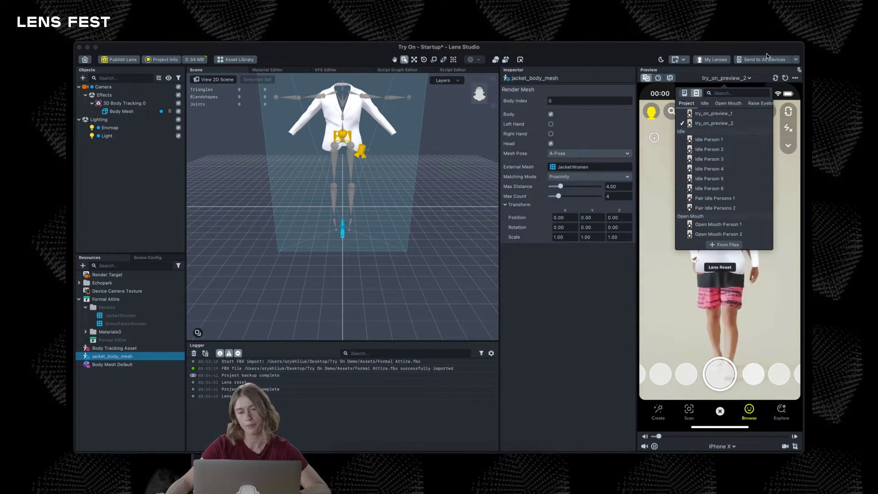
pyautogui.click(725, 77)
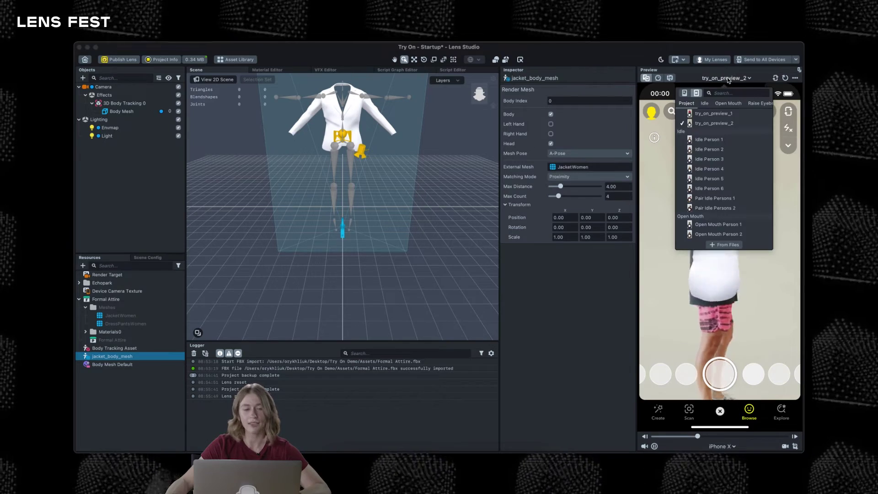
pyautogui.click(685, 93)
pyautogui.click(667, 149)
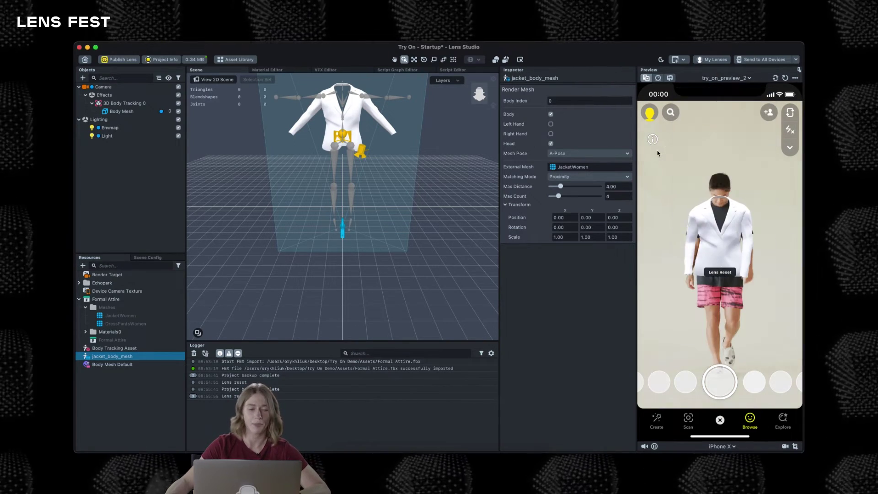
pyautogui.click(725, 78)
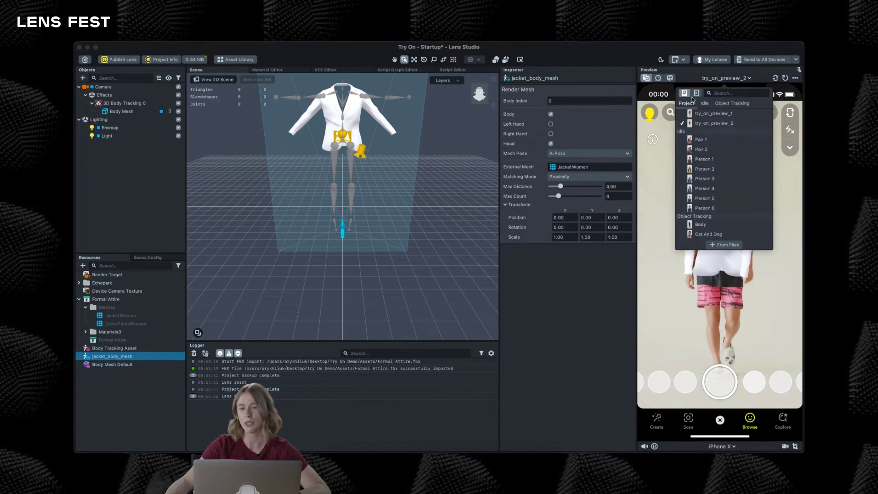
pyautogui.click(713, 113)
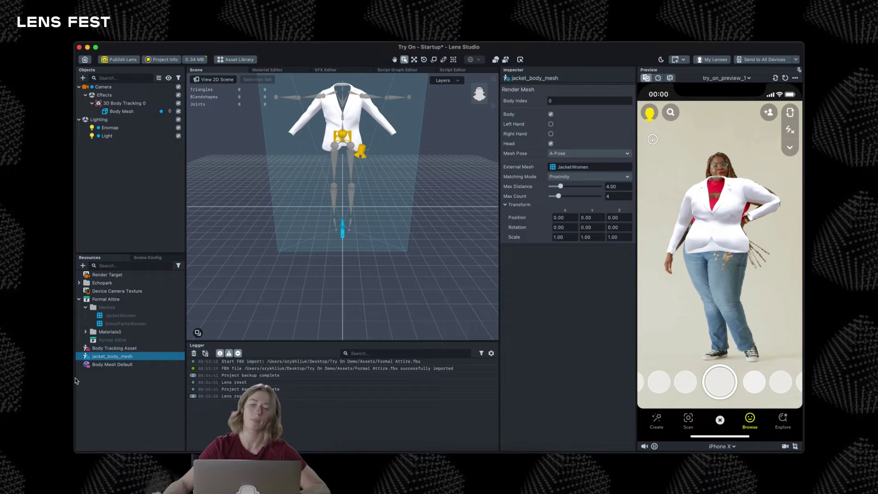
pyautogui.click(121, 376)
# - Duplicate jacket_body_mesh as pants_body_mesh using the DressPantsWomen external mesh
pyautogui.click(128, 354)
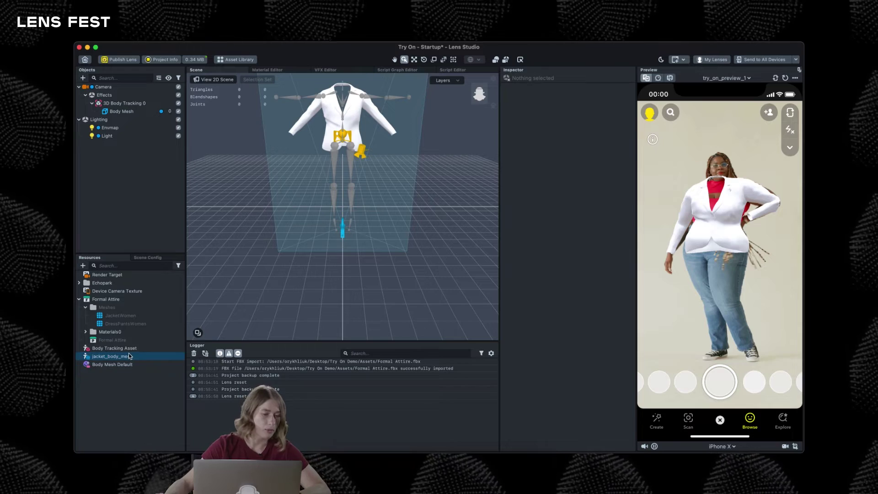
pyautogui.press('super+d')
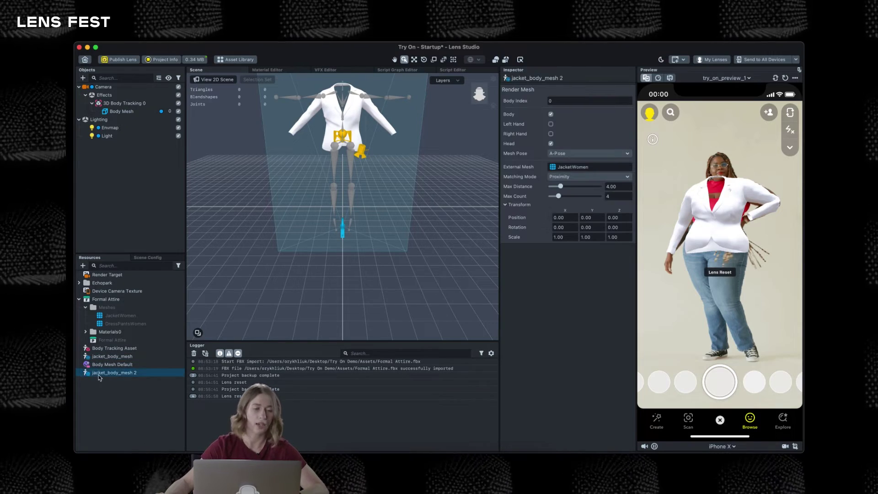
pyautogui.doubleClick(98, 374)
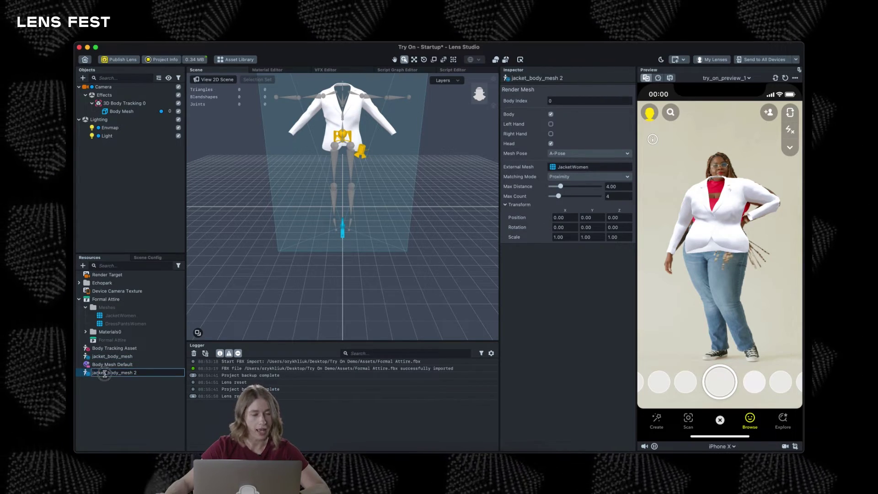
pyautogui.write('pants')
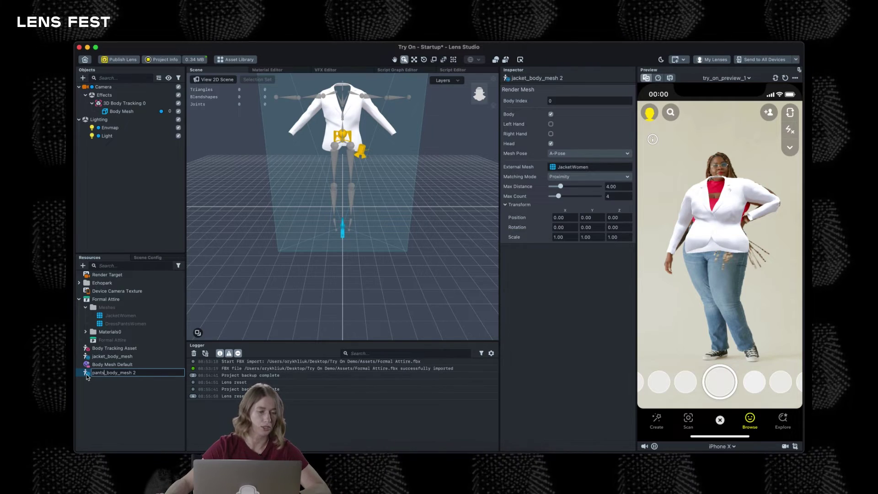
pyautogui.click(143, 372)
pyautogui.press('BackSpace')
pyautogui.press('BackSpace')
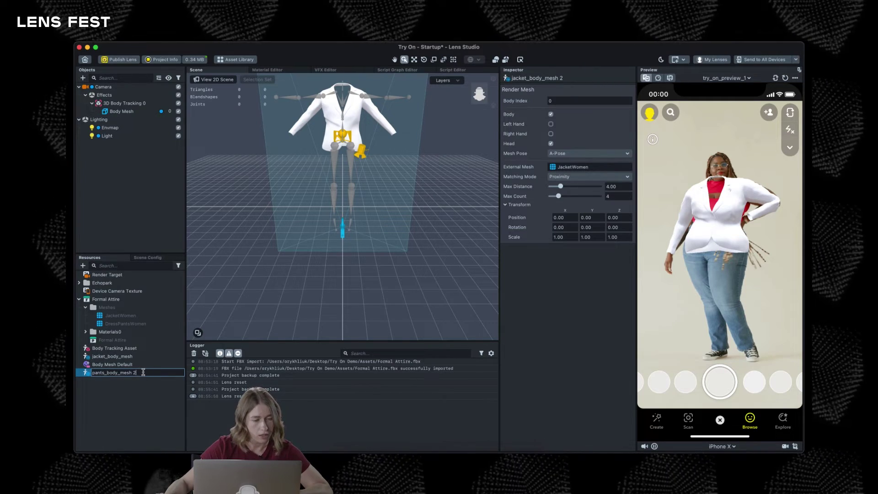
pyautogui.click(141, 384)
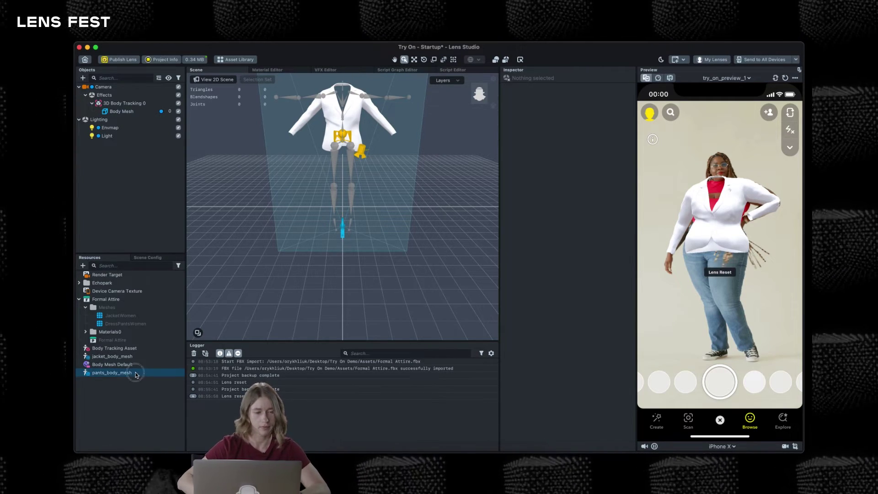
pyautogui.click(561, 167)
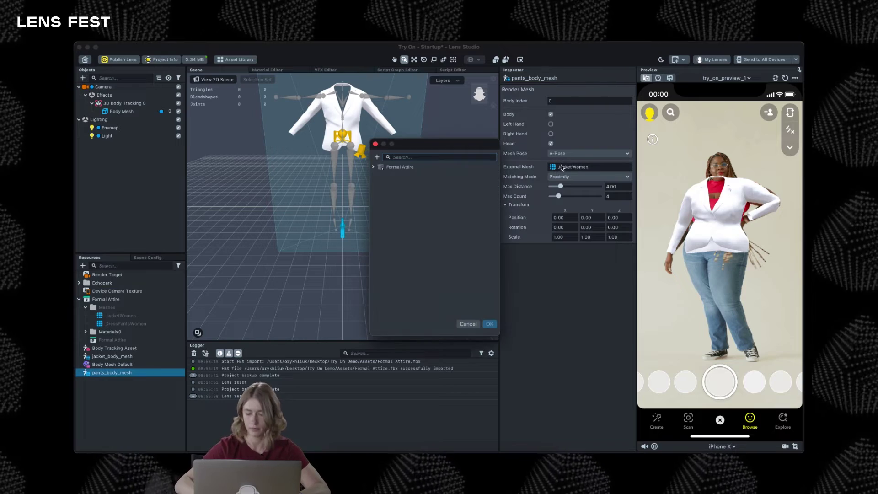
pyautogui.doubleClick(436, 185)
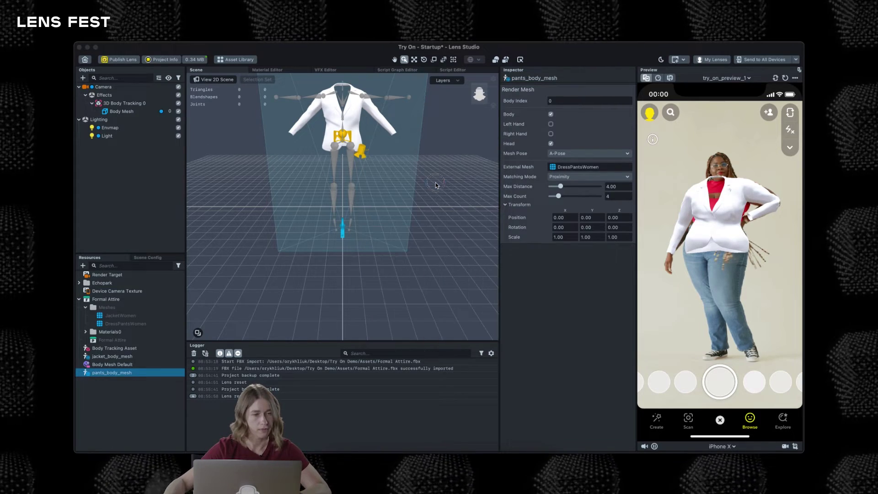
# - Rename the Body Mesh object to jacket and duplicate it into pants and occluder objects
pyautogui.click(121, 111)
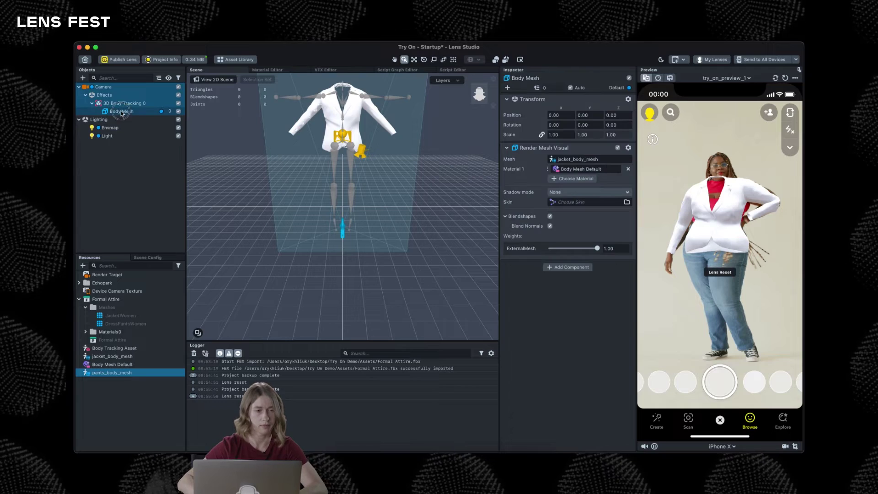
pyautogui.click(121, 111)
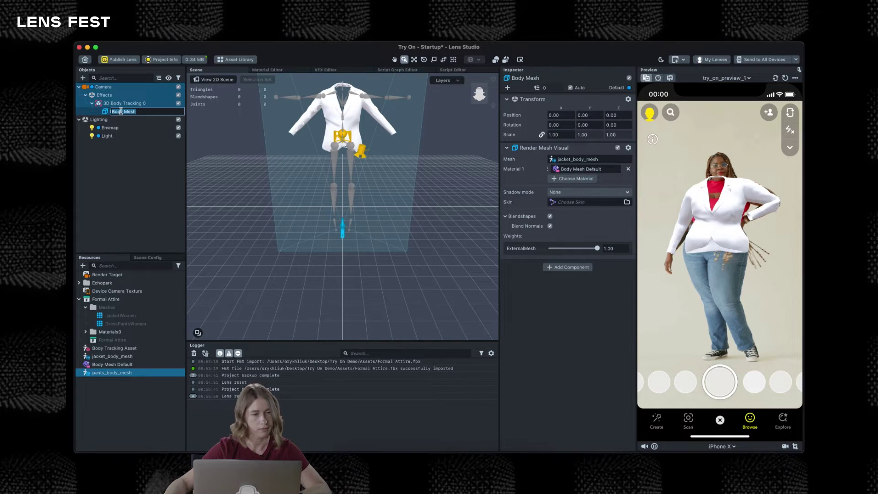
pyautogui.press('Return')
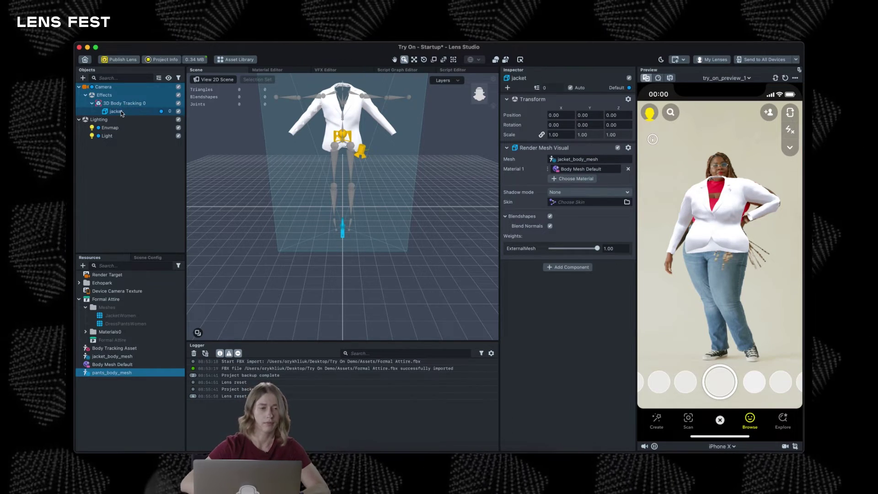
pyautogui.rightClick(123, 112)
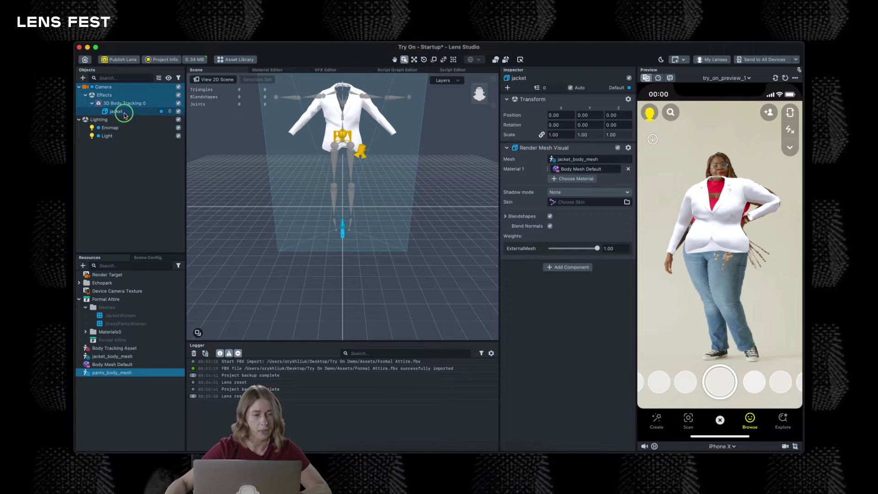
pyautogui.click(138, 147)
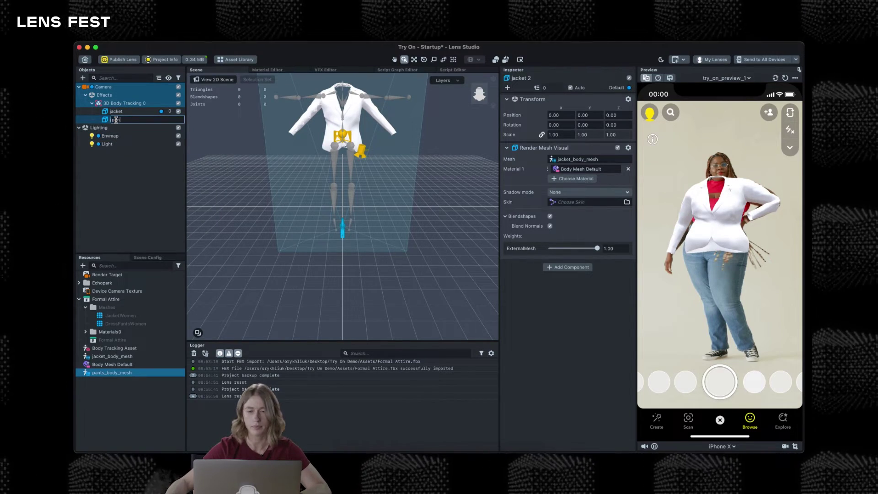
pyautogui.rightClick(116, 122)
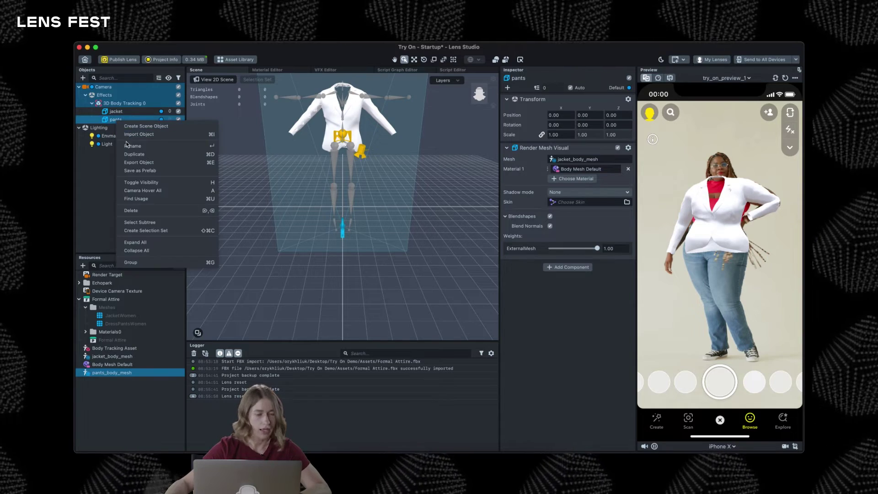
pyautogui.click(129, 155)
pyautogui.doubleClick(117, 128)
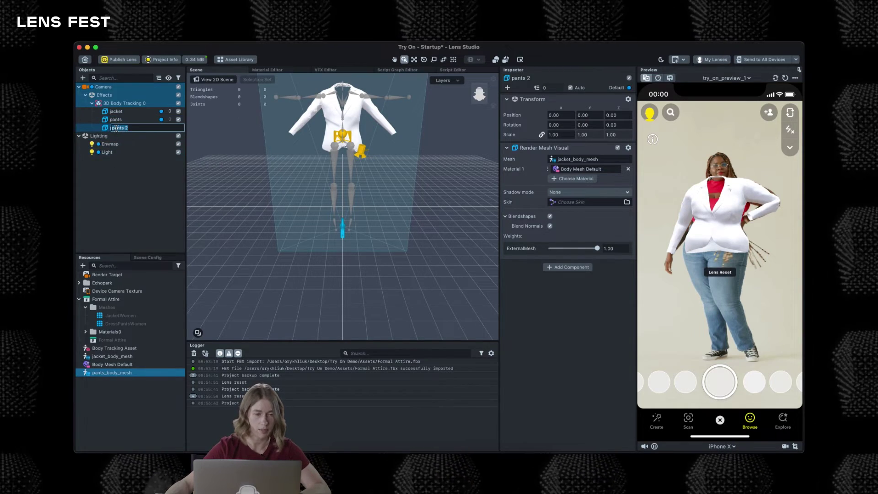
pyautogui.write('occluder')
pyautogui.press('Return')
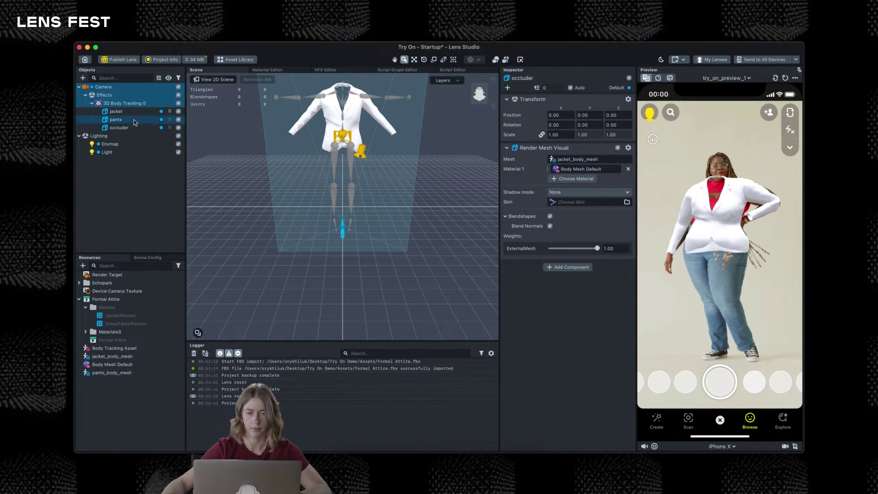
# - Give the pants object the pants_body_mesh mesh
pyautogui.click(115, 119)
pyautogui.moveTo(353, 312); pyautogui.dragTo(572, 160)
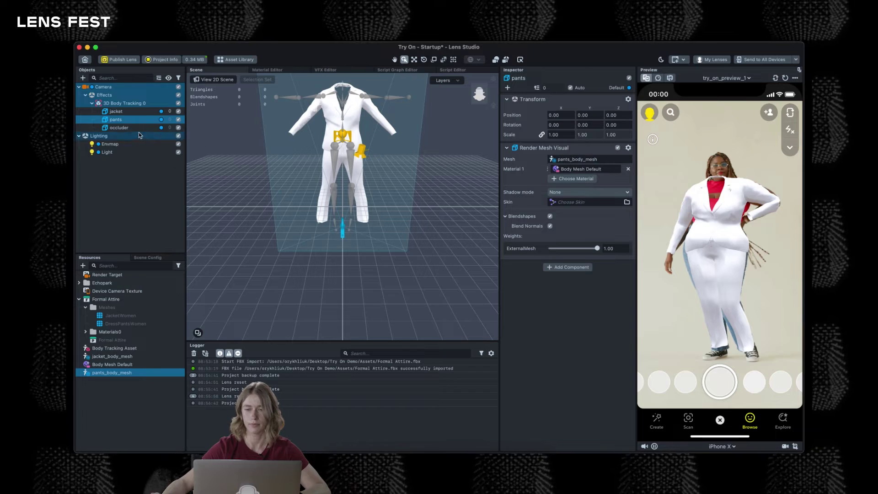
pyautogui.click(118, 127)
# - Duplicate pants_body_mesh and name the copy occluder
pyautogui.click(125, 373)
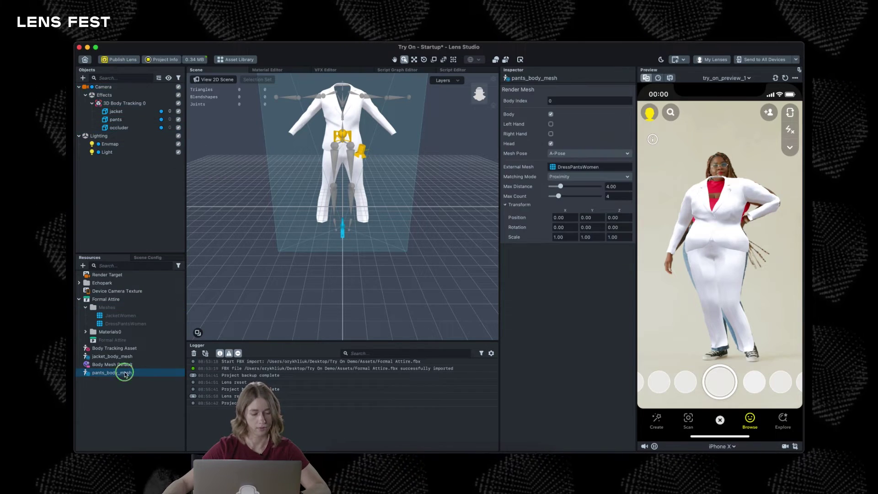
pyautogui.rightClick(125, 372)
pyautogui.click(128, 369)
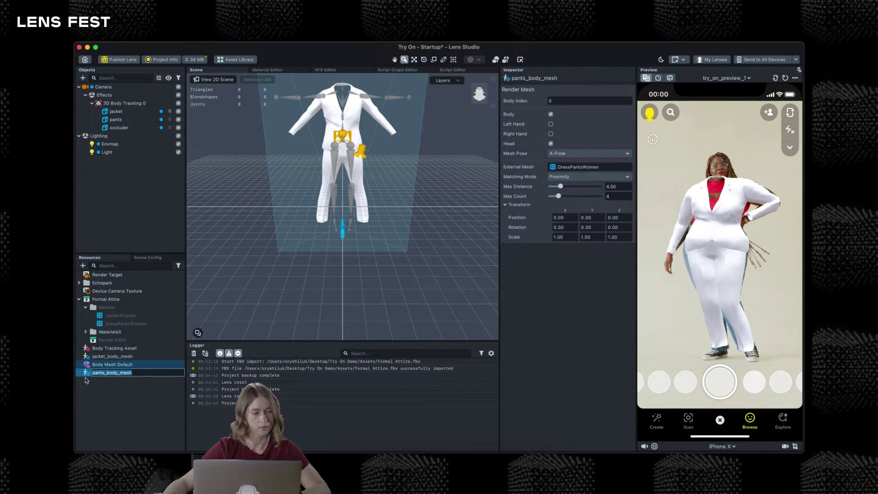
pyautogui.press('Return')
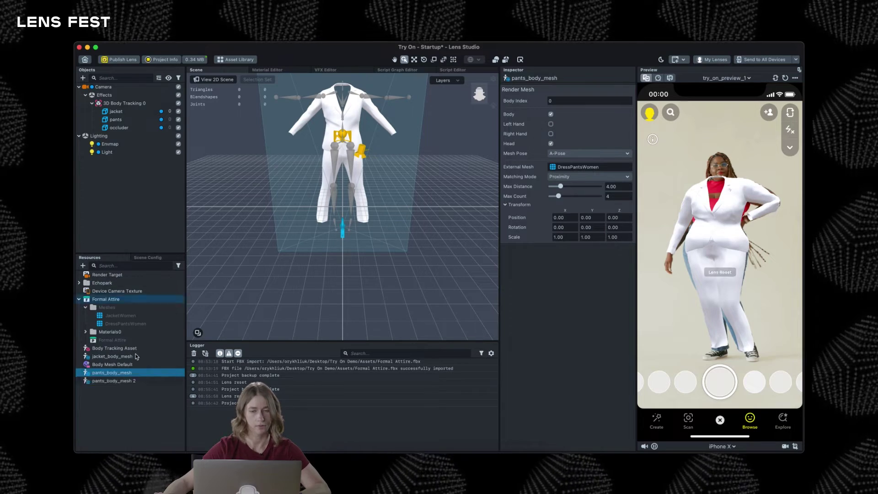
pyautogui.press('super+d')
pyautogui.doubleClick(117, 380)
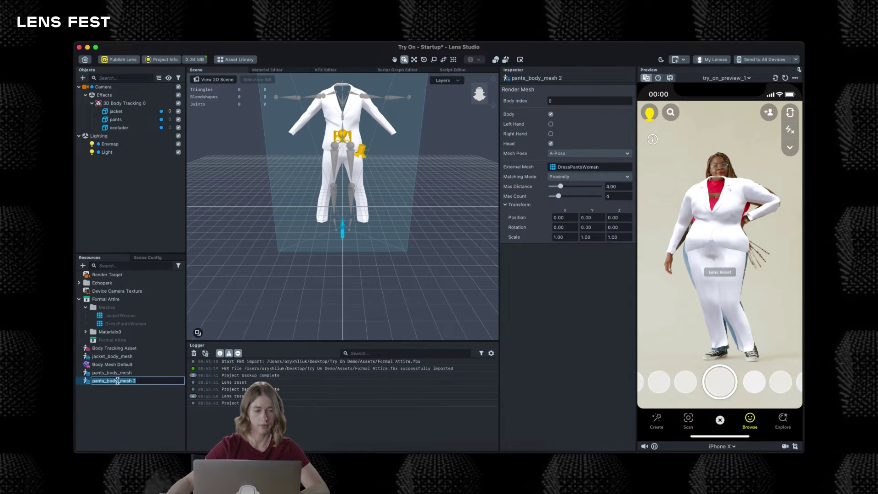
pyautogui.write('oc')
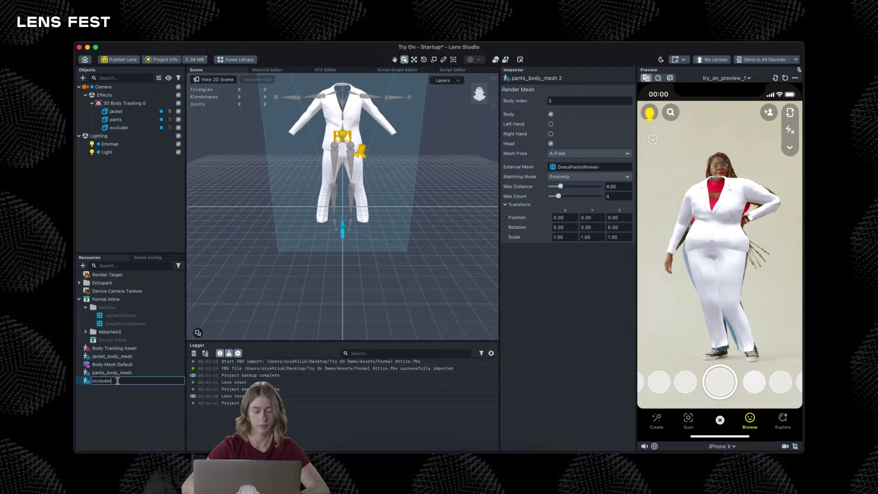
pyautogui.write('cluder')
pyautogui.press('Return')
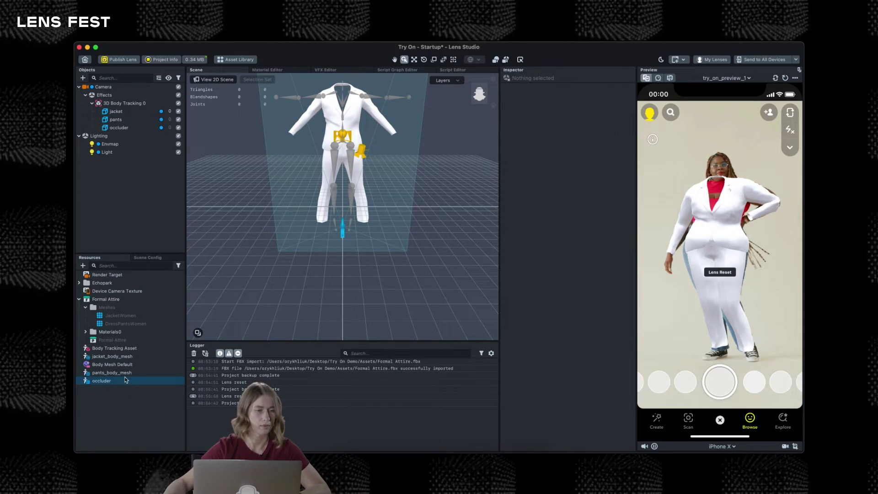
# - Make the occluder mesh track Left and Right Hand instead of Body, and assign it to the occluder object
pyautogui.click(127, 381)
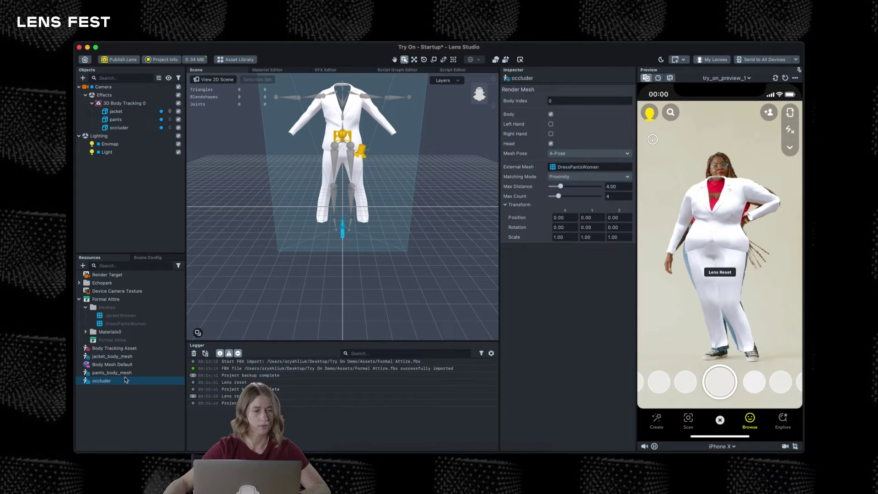
pyautogui.click(551, 114)
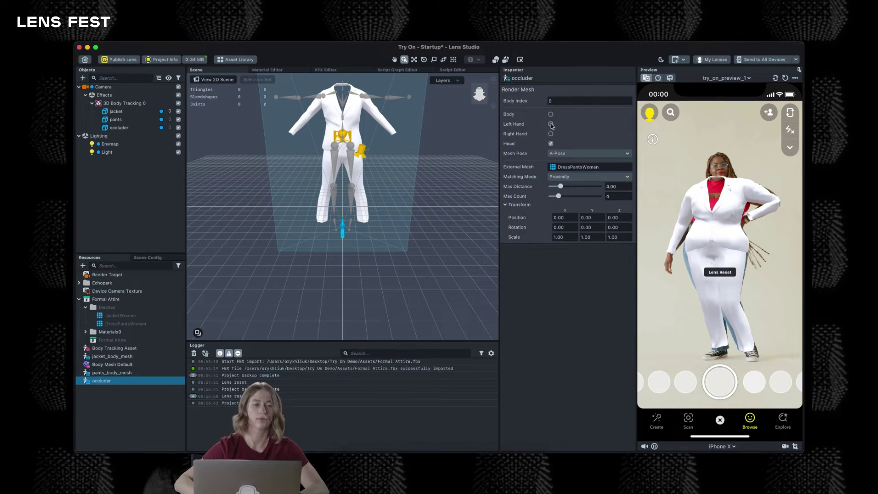
pyautogui.click(551, 124)
pyautogui.click(551, 134)
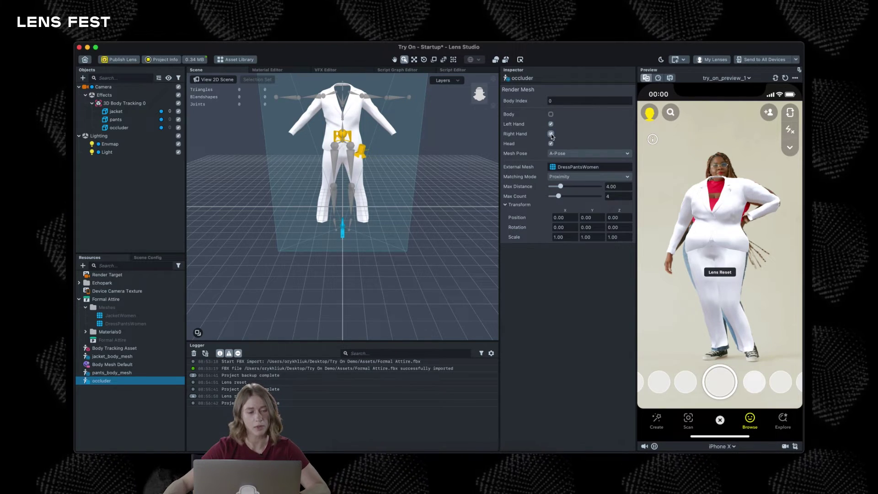
pyautogui.click(119, 128)
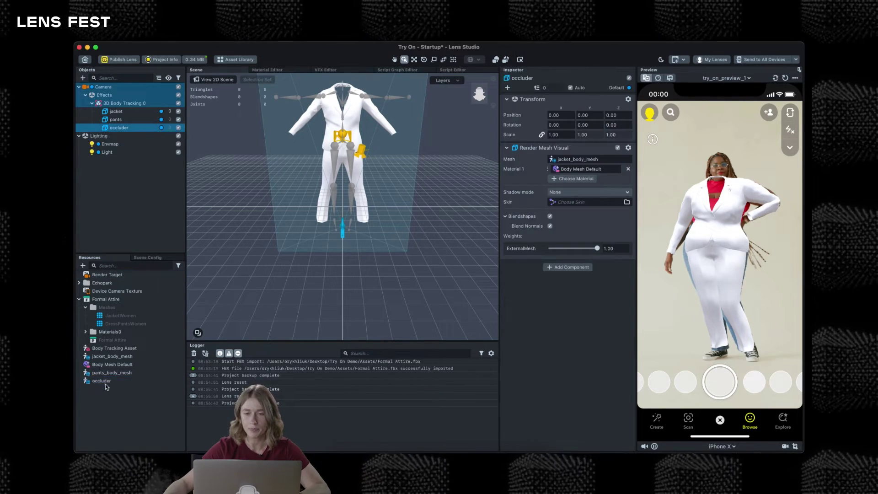
pyautogui.moveTo(105, 383); pyautogui.dragTo(605, 159)
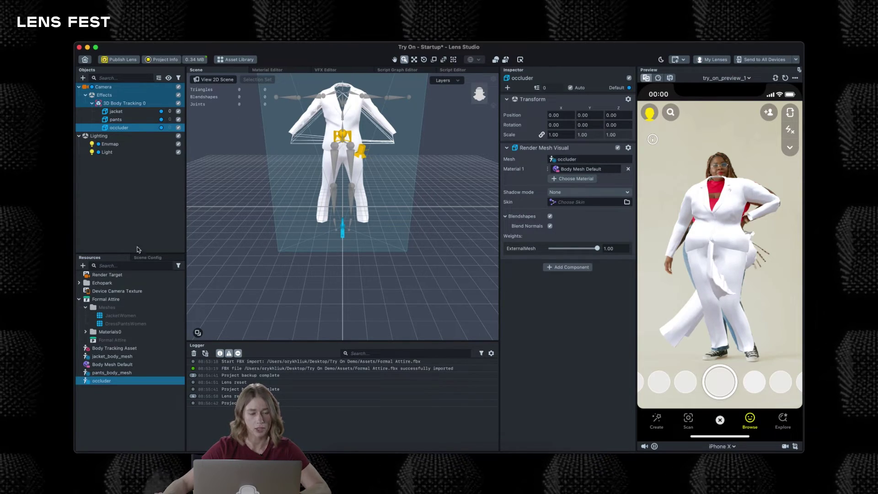
pyautogui.click(83, 266)
# - Add a new Occluder material and clear the occluder mesh's external mesh
pyautogui.write('occ')
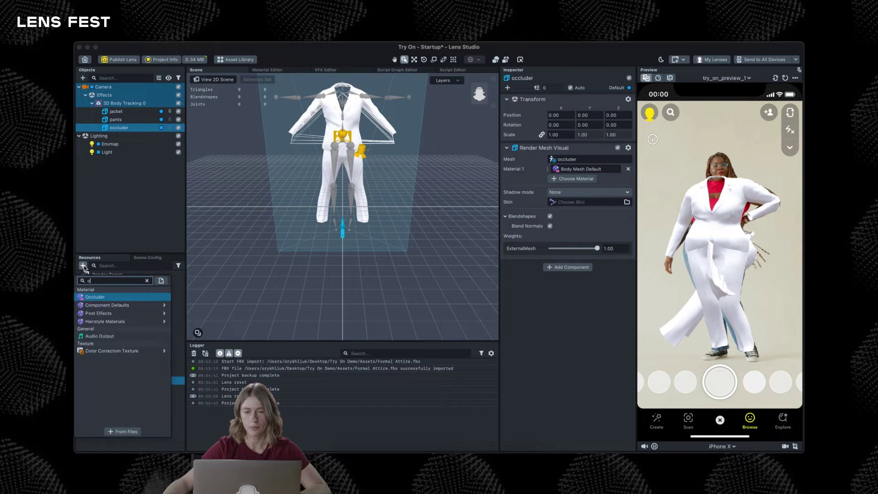
pyautogui.click(100, 298)
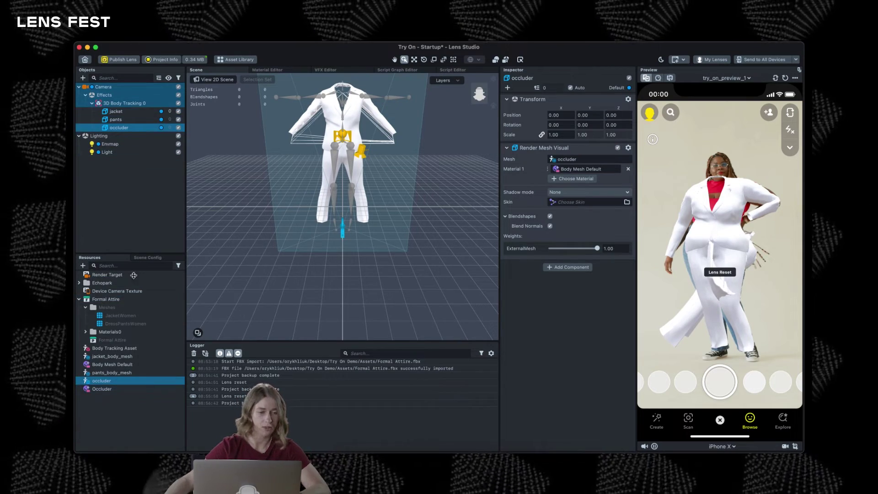
pyautogui.click(116, 373)
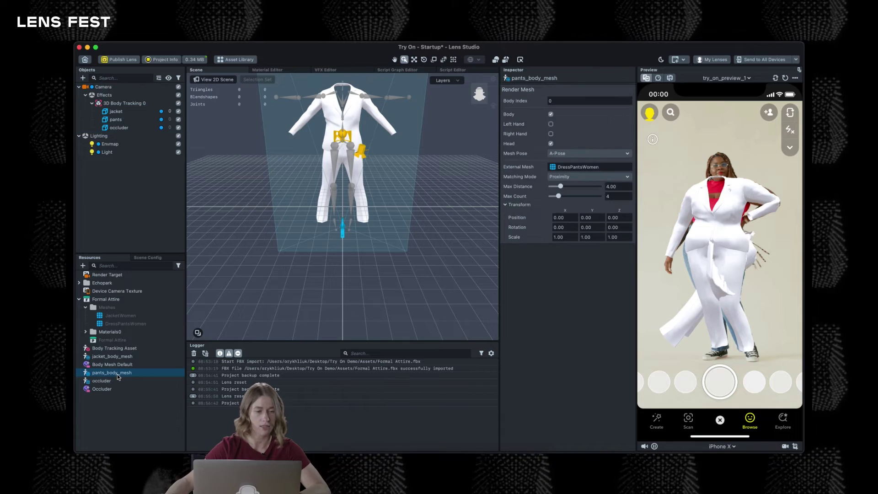
pyautogui.click(106, 381)
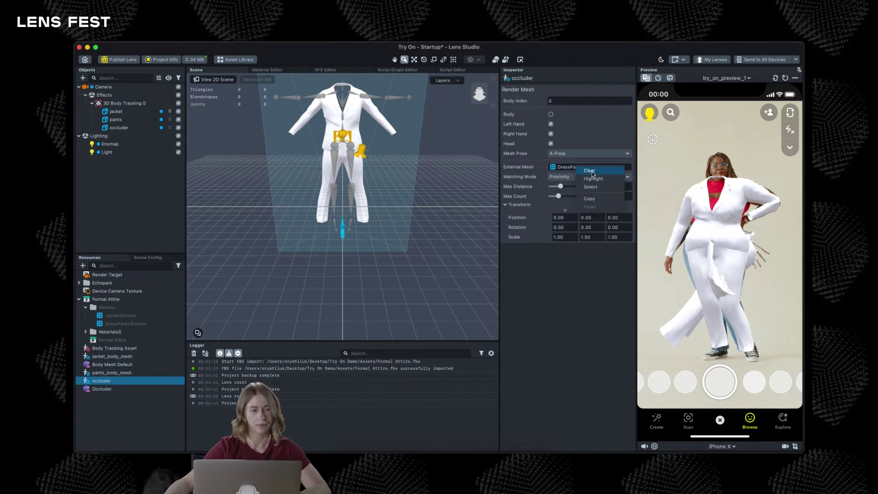
pyautogui.click(626, 167)
# - Apply the Occluder material to the occluder object
pyautogui.click(119, 127)
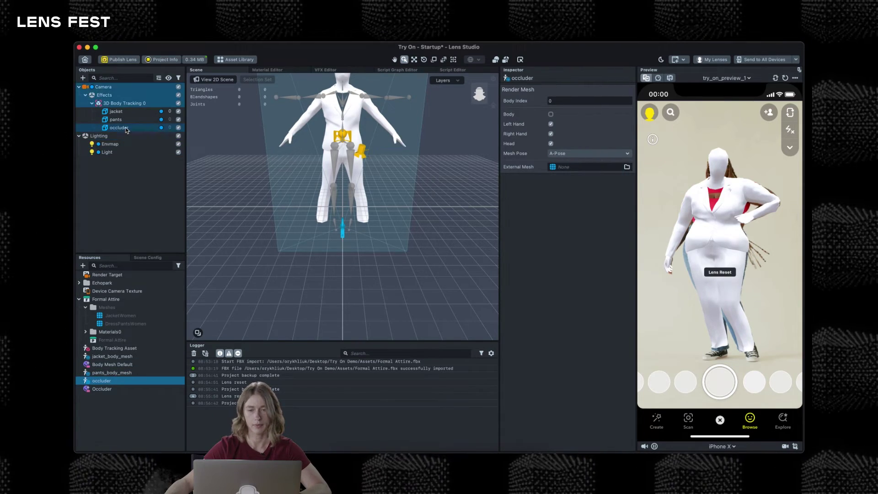
pyautogui.moveTo(119, 388); pyautogui.dragTo(590, 167)
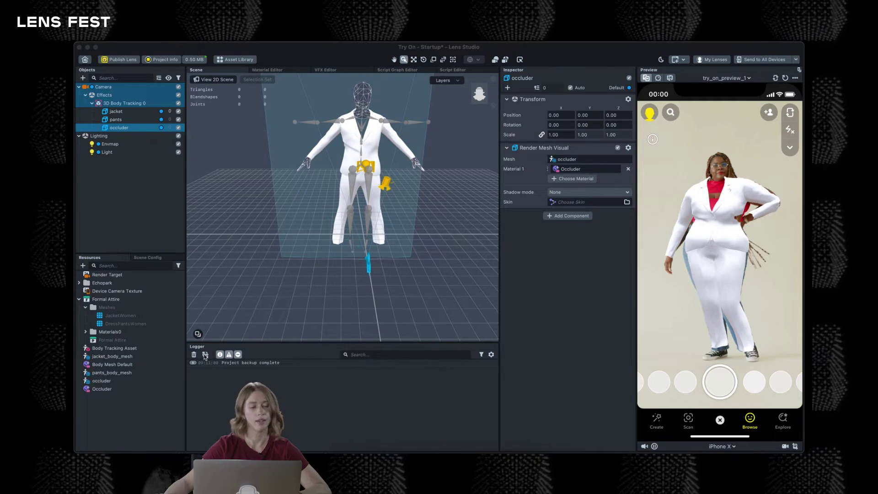
pyautogui.click(205, 355)
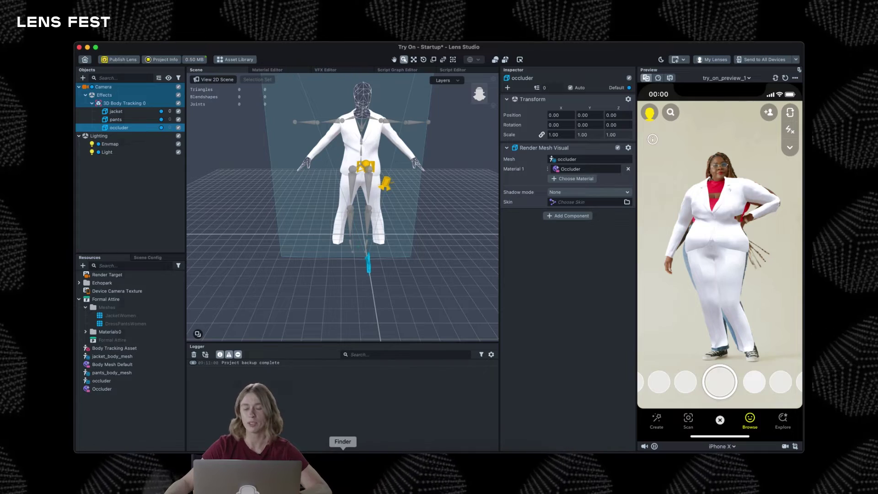
pyautogui.click(342, 460)
# - Drag Jacket Base.lsmat and Pants Base.lsmat from Finder's Assets folder into Resources
pyautogui.click(467, 97)
pyautogui.keyDown('shift'); pyautogui.click(511, 97); pyautogui.keyUp('shift')
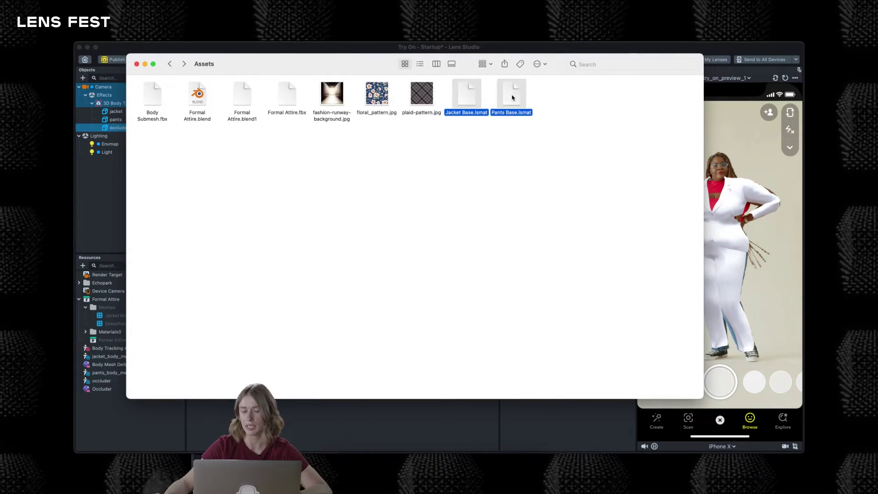
pyautogui.moveTo(514, 92); pyautogui.dragTo(145, 393)
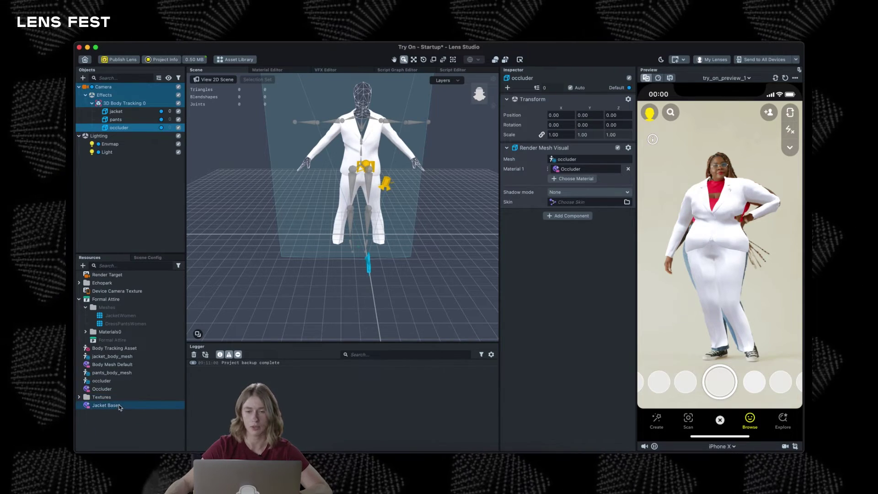
# - Assign Jacket Base to the jacket's Material 1 and Pants Base to the pants' Material 1
pyautogui.click(119, 406)
pyautogui.moveTo(120, 406); pyautogui.dragTo(113, 112)
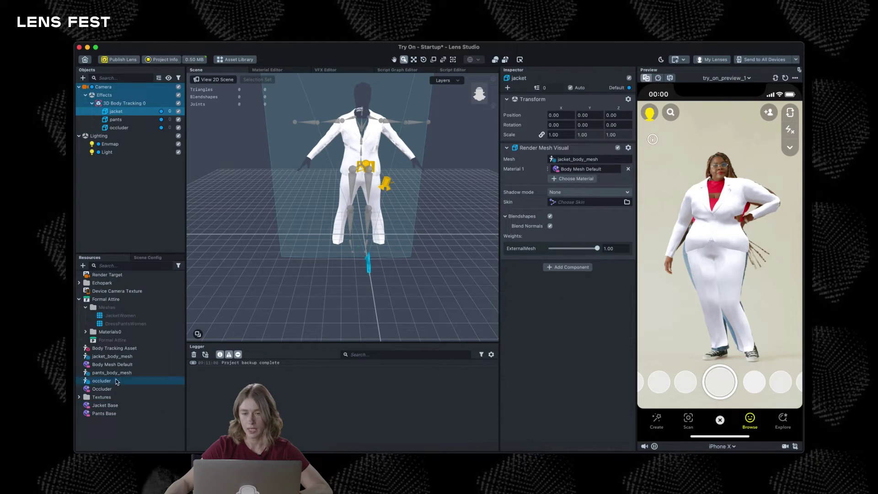
pyautogui.moveTo(106, 405); pyautogui.dragTo(128, 140)
pyautogui.click(116, 119)
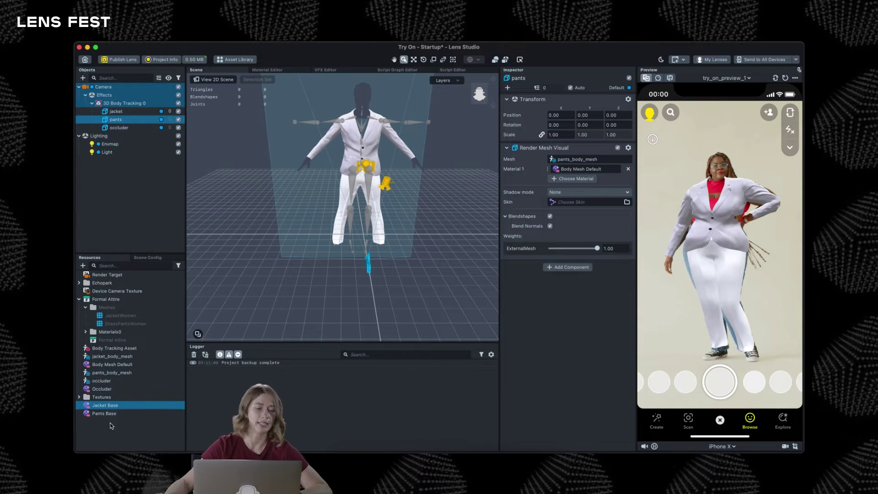
pyautogui.moveTo(105, 413); pyautogui.dragTo(590, 170)
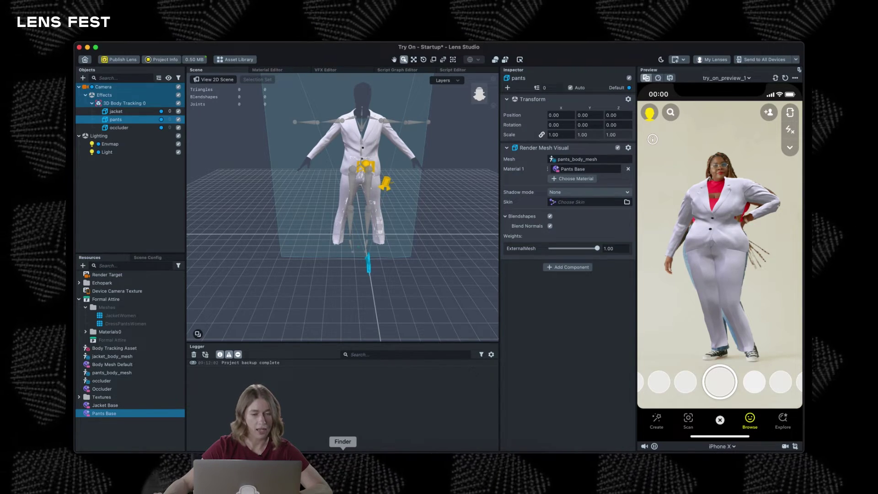
# - Drag plaid-pattern.jpg and floral_pattern.jpg from Finder's Assets folder into Resources
pyautogui.click(342, 450)
pyautogui.click(422, 89)
pyautogui.keyDown('super'); pyautogui.click(391, 105); pyautogui.keyUp('super')
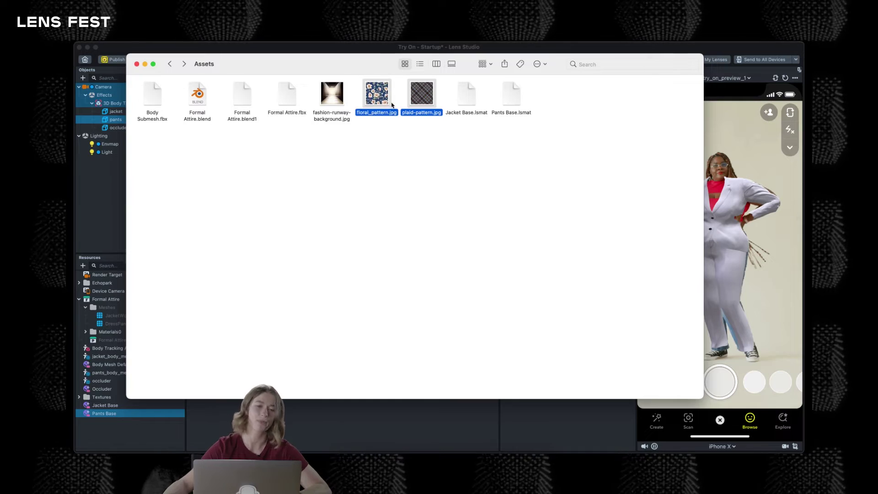
pyautogui.moveTo(375, 95); pyautogui.dragTo(114, 398)
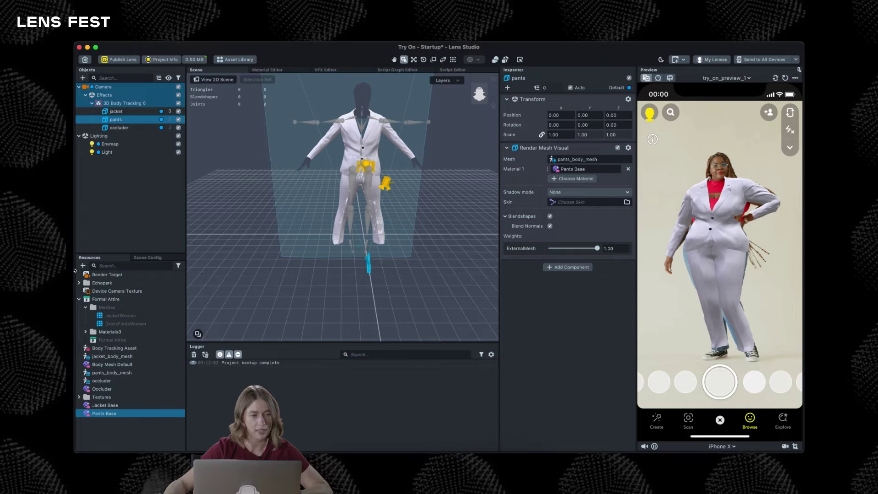
# - Add an empty scene object named 'Outfit 1' under 3D Body Tracking 0
pyautogui.click(122, 103)
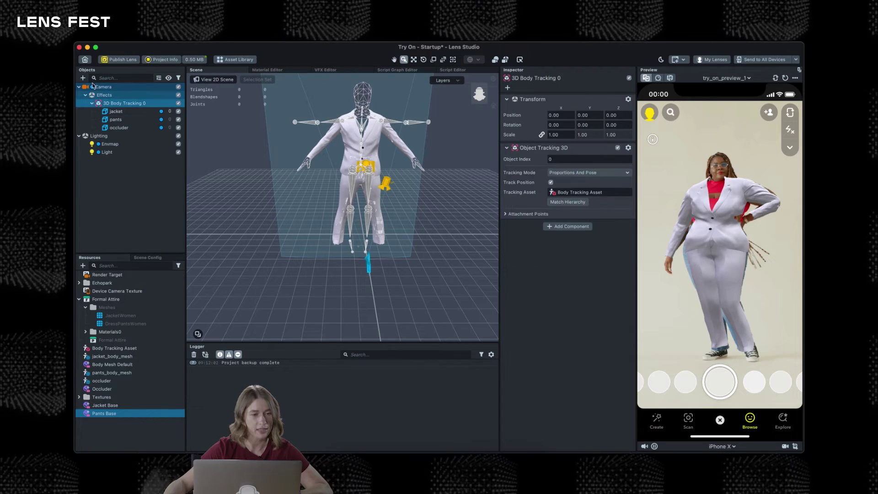
pyautogui.click(83, 78)
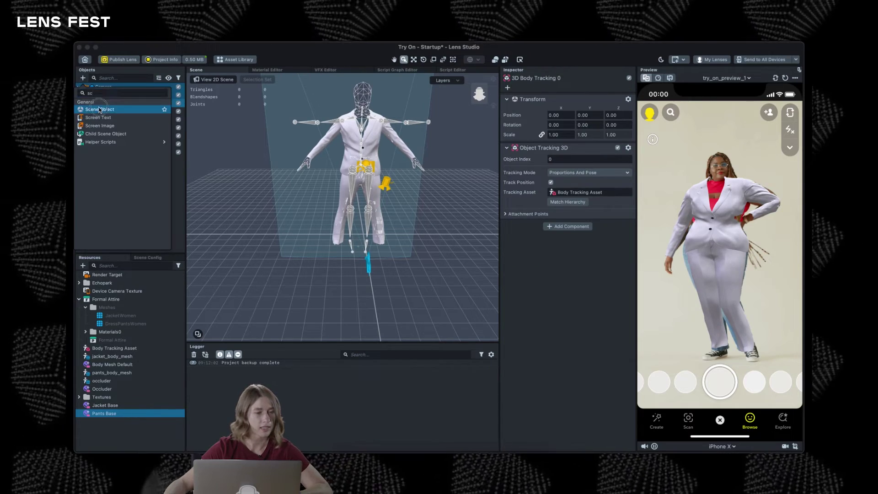
pyautogui.click(100, 119)
pyautogui.moveTo(114, 147); pyautogui.dragTo(122, 103)
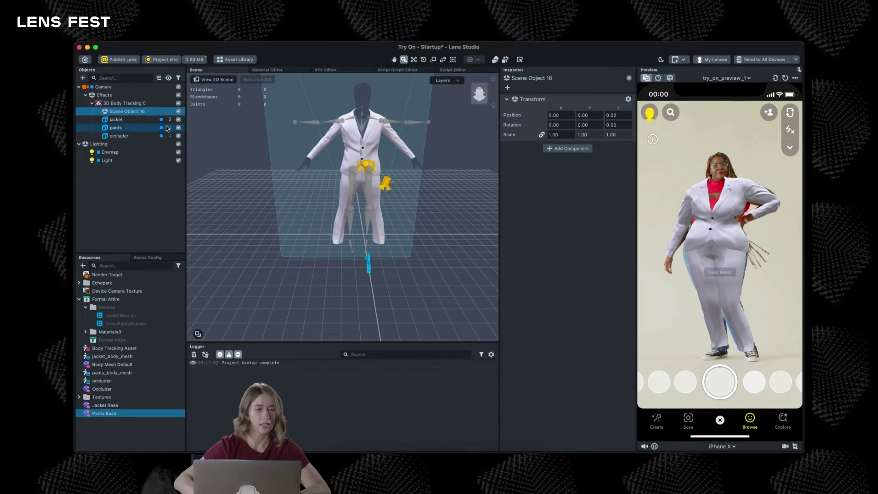
pyautogui.doubleClick(137, 112)
pyautogui.write('Ou')
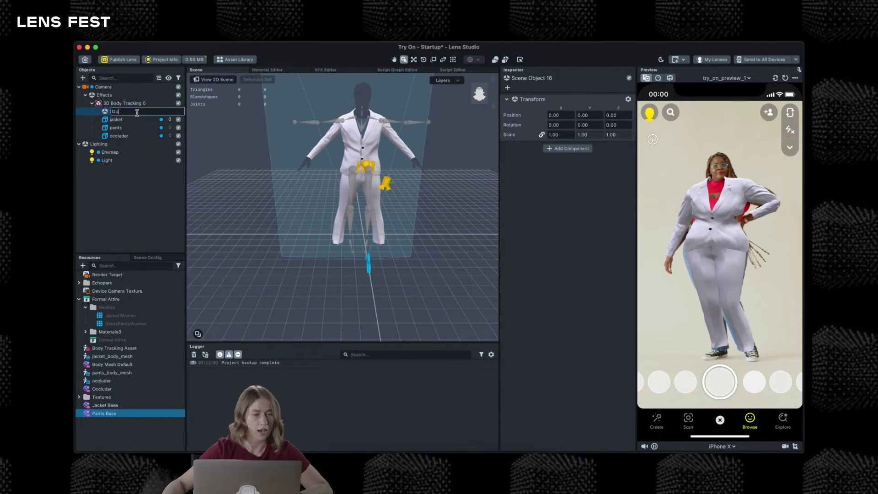
pyautogui.write('tfit 1')
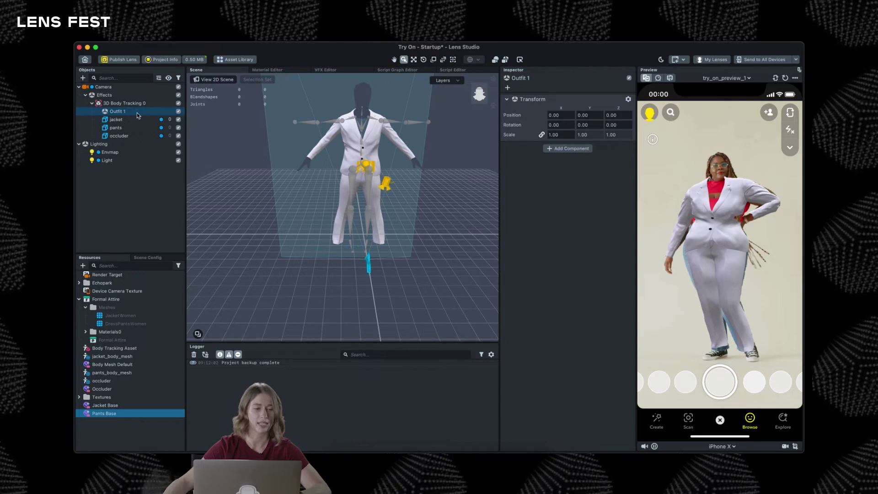
pyautogui.press('Return')
# - Move jacket, pants and occluder into Outfit 1, duplicate it as Outfit 2, and hide Outfit 1
pyautogui.click(131, 121)
pyautogui.keyDown('shift'); pyautogui.click(124, 136); pyautogui.keyUp('shift')
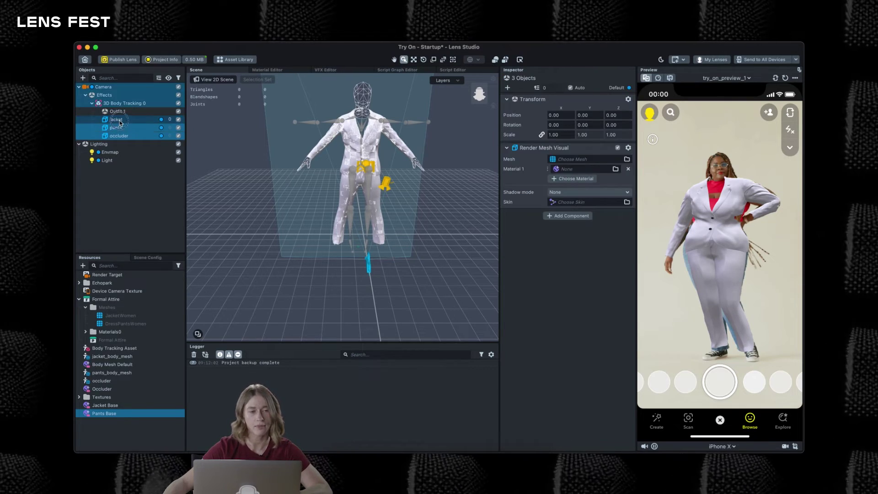
pyautogui.moveTo(123, 136); pyautogui.dragTo(121, 114)
pyautogui.doubleClick(120, 114)
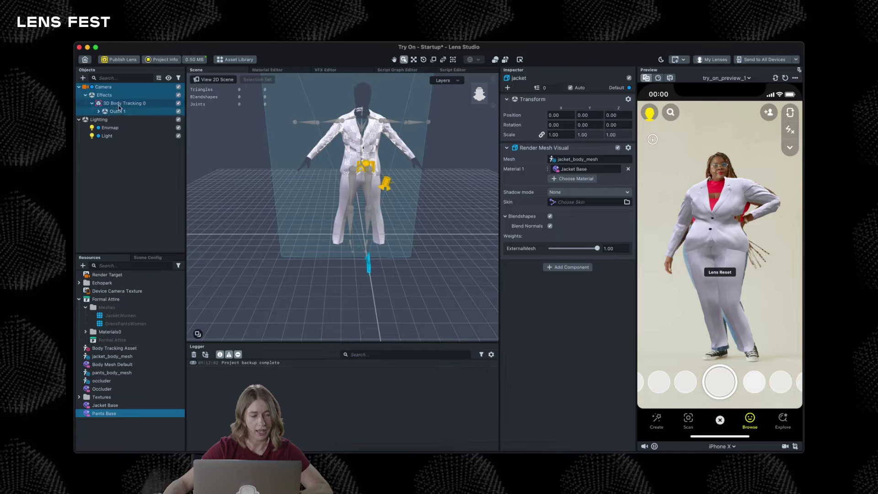
pyautogui.press('super+d')
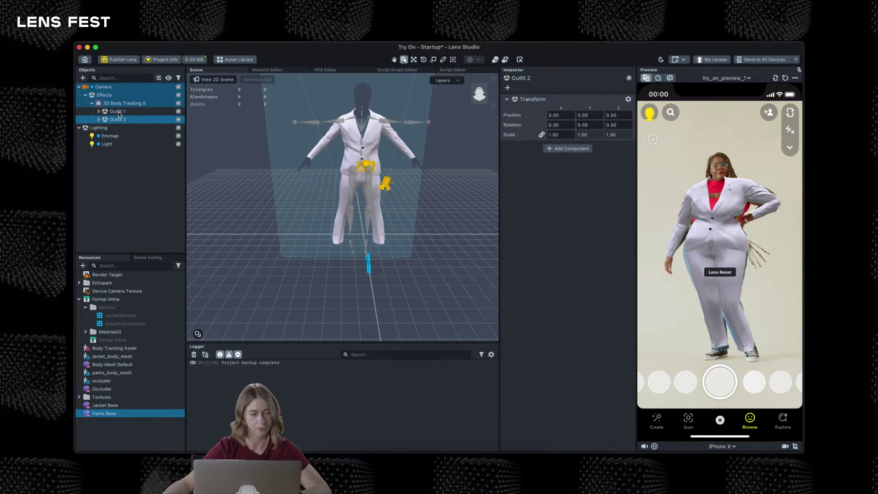
pyautogui.click(178, 111)
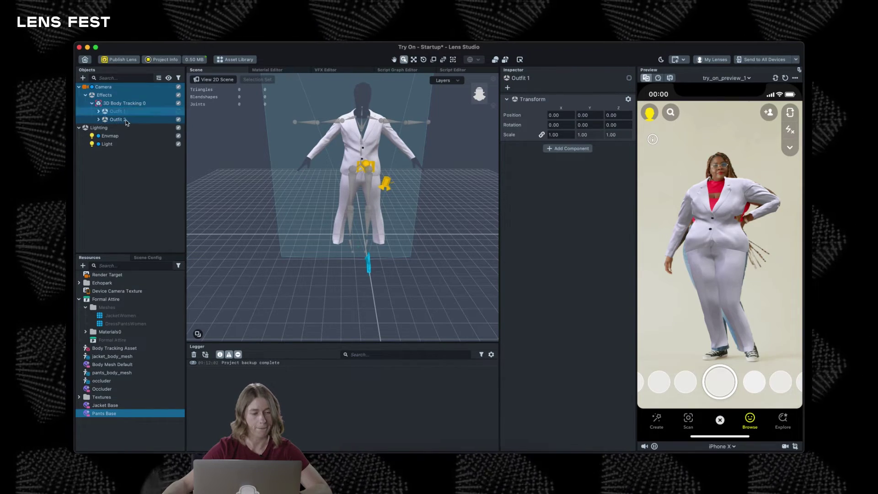
pyautogui.click(108, 405)
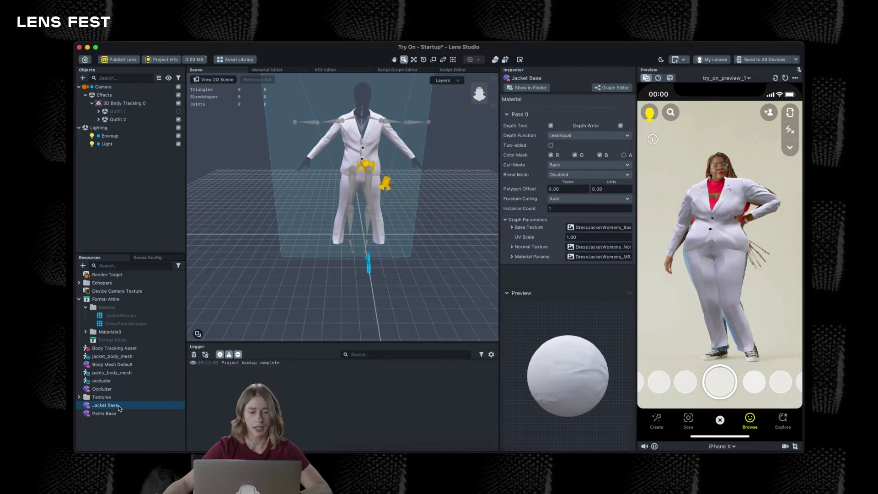
# - Duplicate the Jacket Base and Pants Base materials
pyautogui.press('super+d')
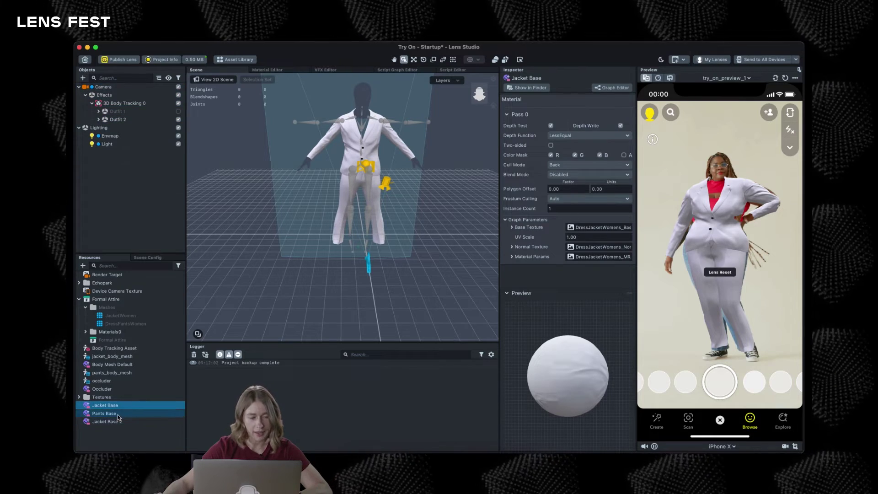
pyautogui.click(118, 414)
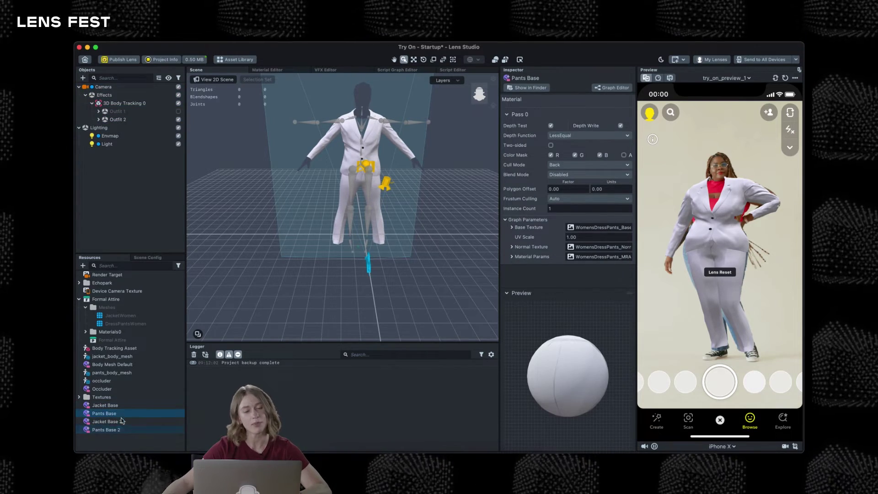
pyautogui.press('super+d')
# - In the Jacket Base 2 graph, copy the Base Texture node and give it script name patternTex
pyautogui.click(116, 422)
pyautogui.doubleClick(116, 423)
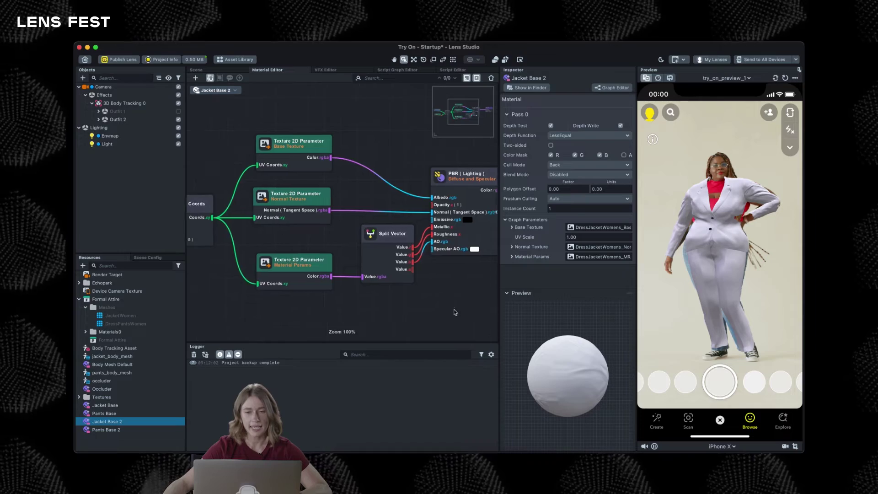
pyautogui.hscroll(5, 454, 309)
pyautogui.hscroll(-5, 423, 311)
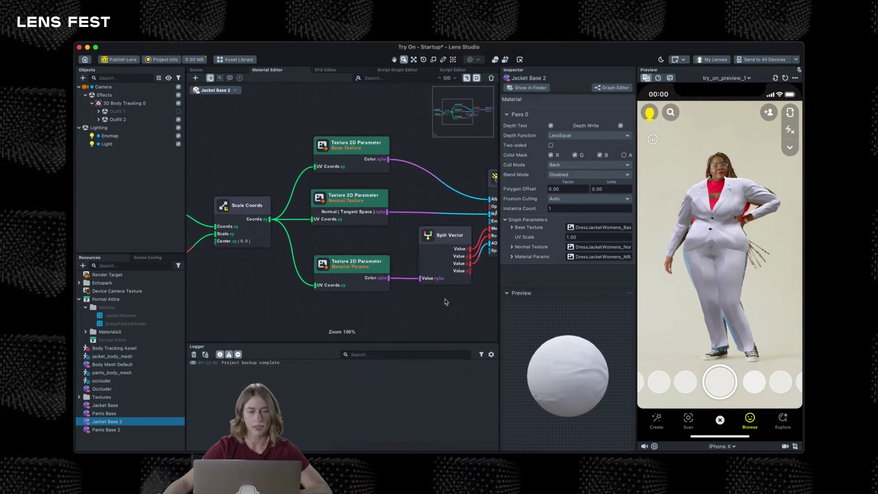
pyautogui.scroll(-3, 425, 304)
pyautogui.hscroll(-3, 402, 296)
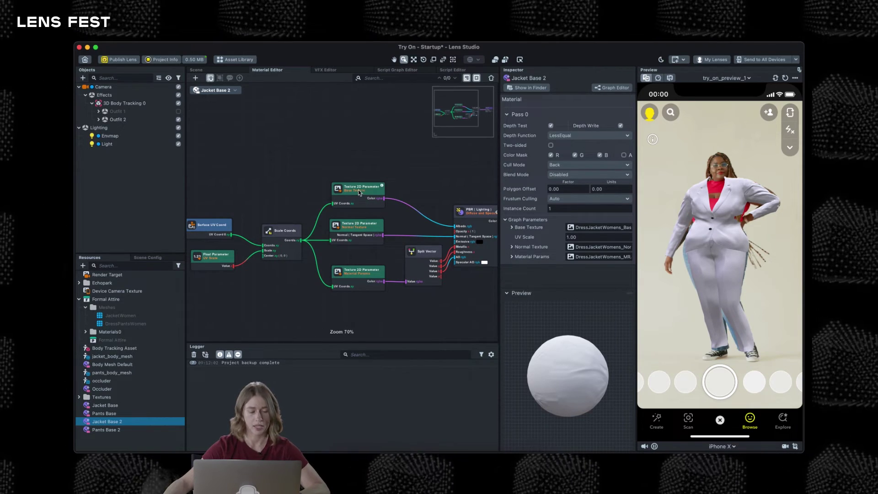
pyautogui.press('super+d')
pyautogui.moveTo(359, 188); pyautogui.dragTo(353, 146)
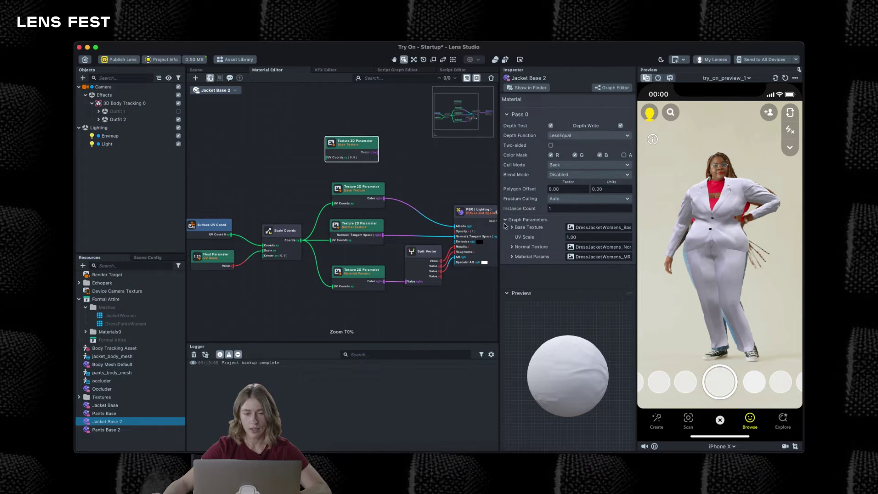
pyautogui.click(498, 214)
pyautogui.doubleClick(464, 248)
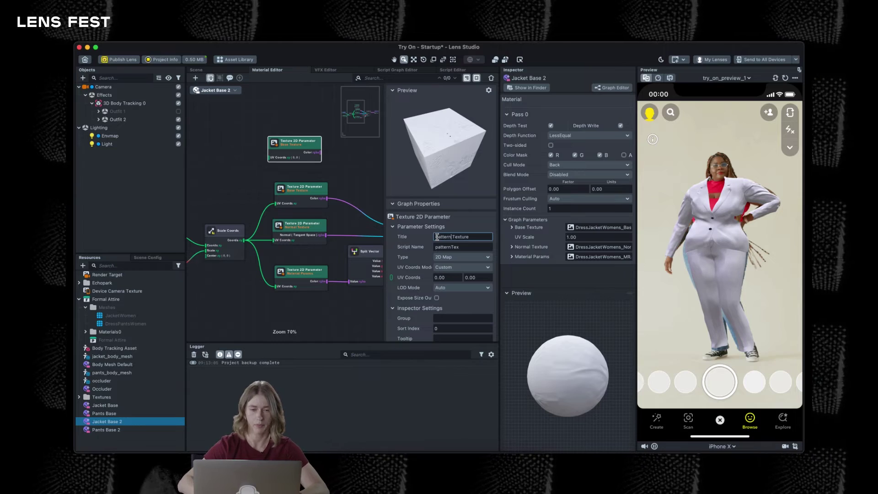
# - Title the new node 'Pattern Texture' and multiply it with the Base Texture colour
pyautogui.click(364, 177)
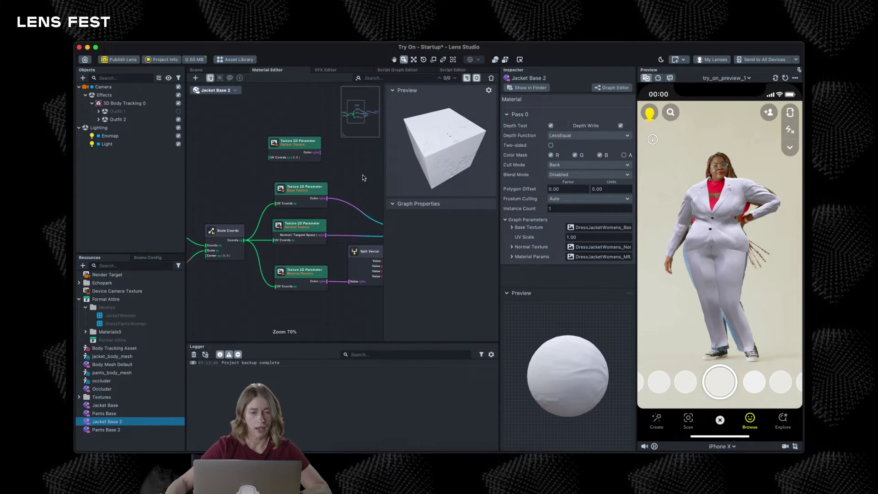
pyautogui.click(310, 145)
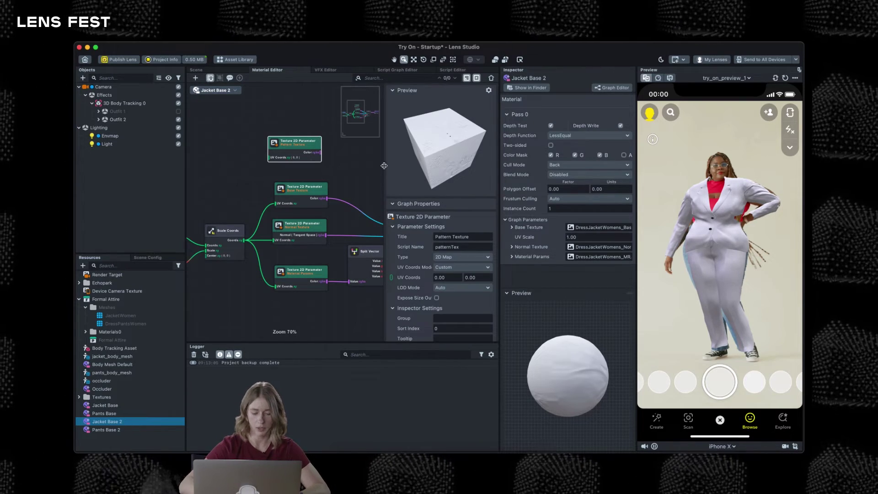
pyautogui.moveTo(383, 167); pyautogui.dragTo(455, 164)
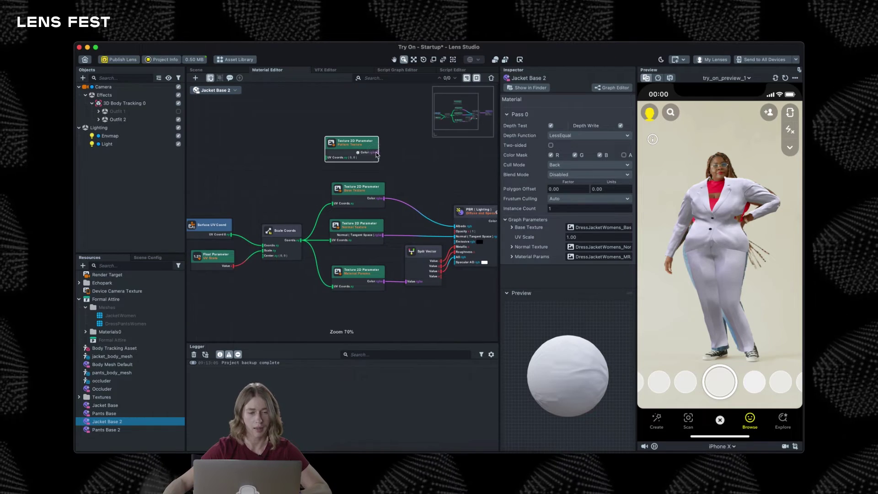
pyautogui.moveTo(376, 154); pyautogui.dragTo(394, 171)
pyautogui.write('mul')
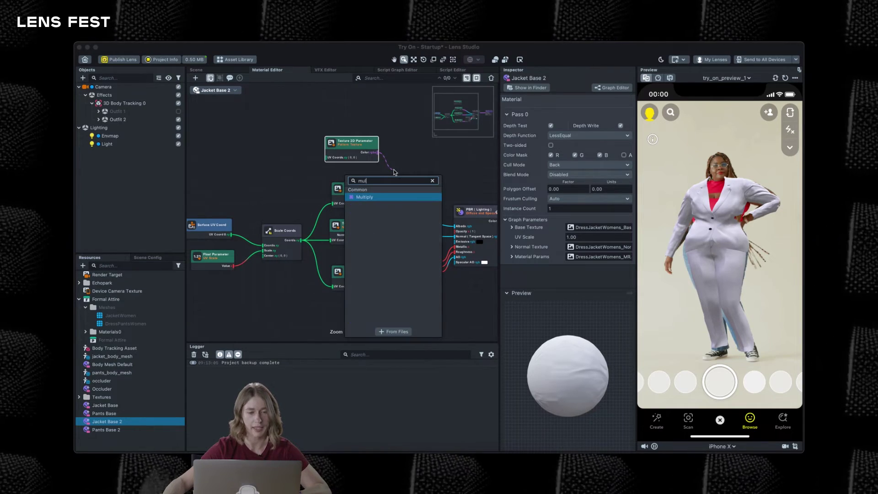
pyautogui.press('Return')
pyautogui.moveTo(385, 199); pyautogui.dragTo(455, 226)
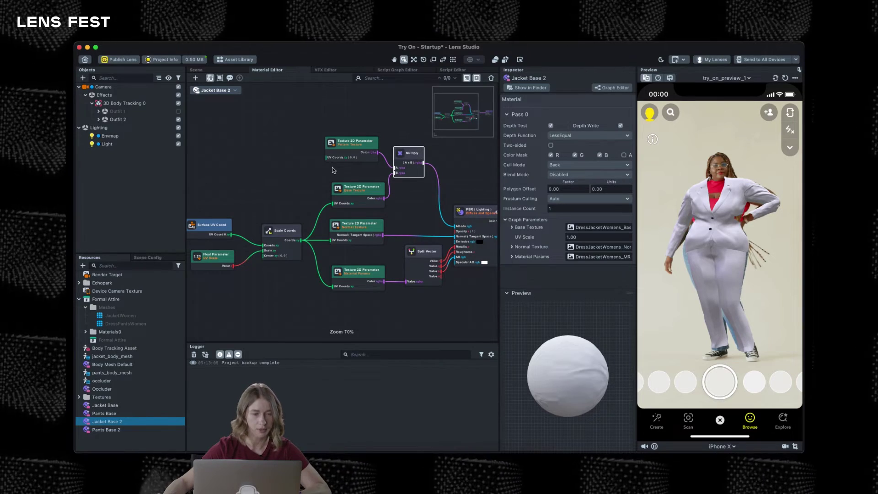
# - Feed Surface UV Coord and a UV Scale parameter through Scale Coords into Pattern Texture's UVs
pyautogui.moveTo(281, 182); pyautogui.dragTo(327, 192, button='middle')
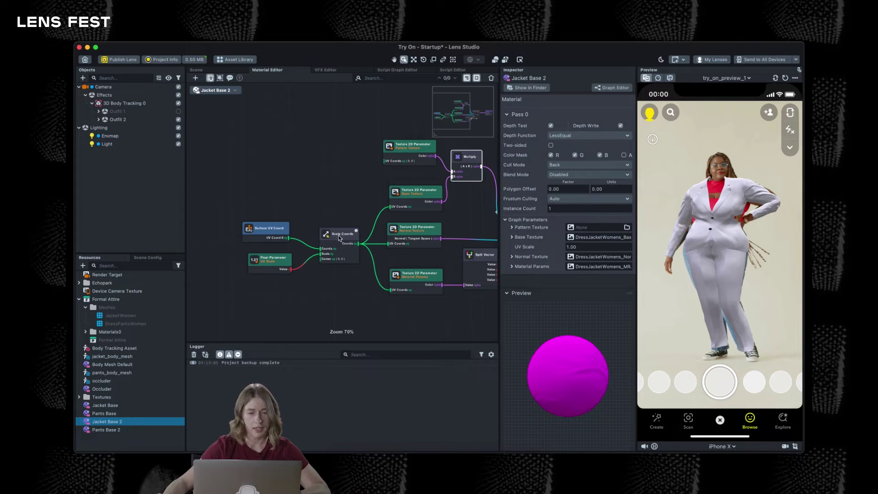
pyautogui.moveTo(339, 238); pyautogui.dragTo(323, 161)
pyautogui.click(263, 223)
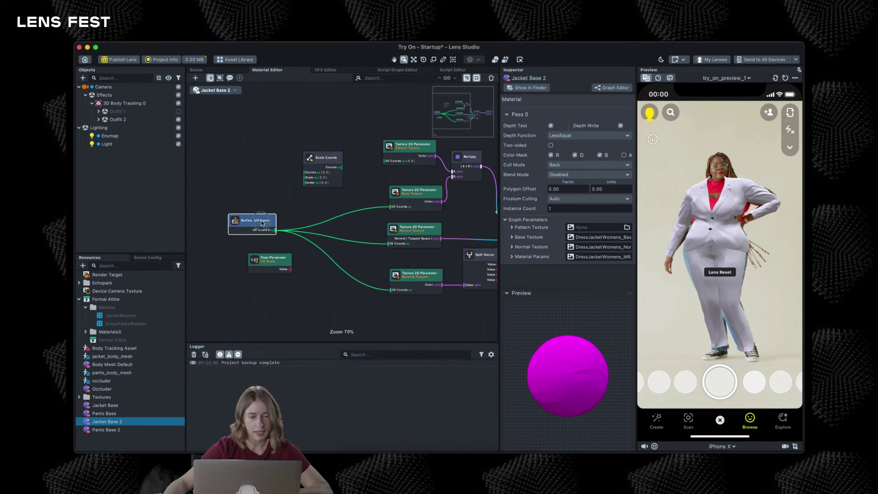
pyautogui.moveTo(293, 189); pyautogui.dragTo(305, 172)
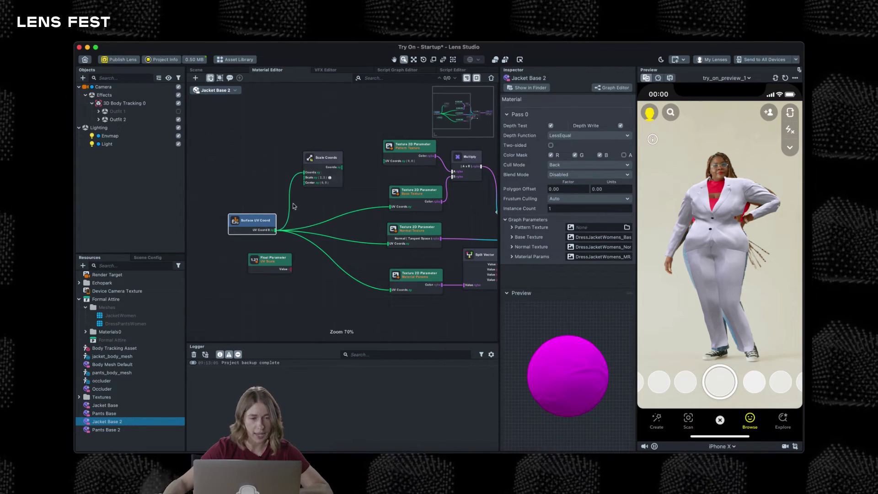
pyautogui.moveTo(276, 262); pyautogui.dragTo(390, 161)
pyautogui.moveTo(324, 158); pyautogui.dragTo(334, 160)
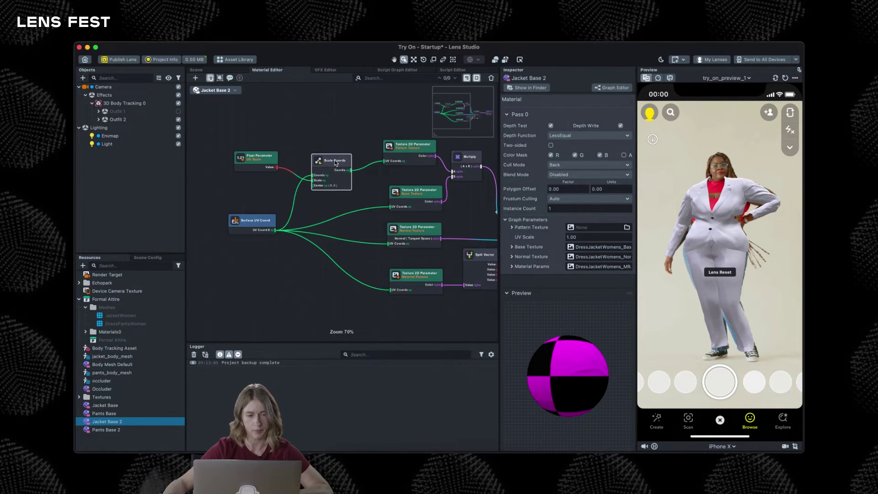
# - Assign the Jacket Base 2 material to the Outfit 2 jacket
pyautogui.click(98, 120)
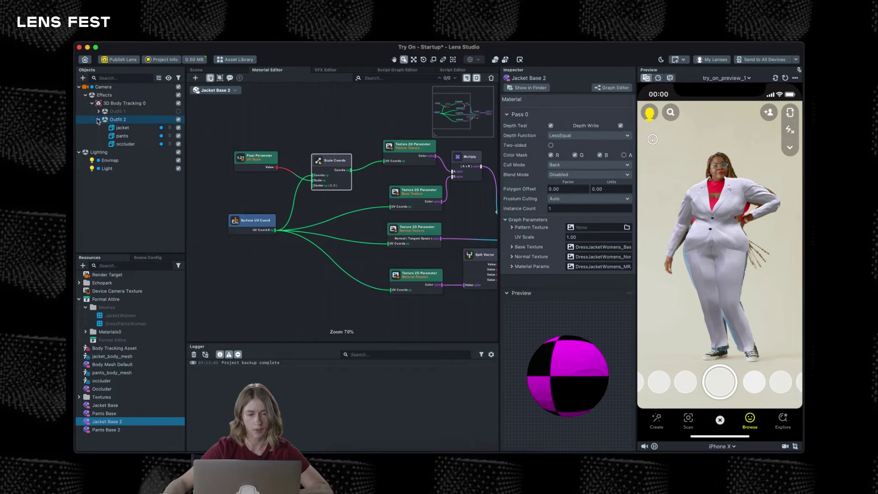
pyautogui.click(120, 127)
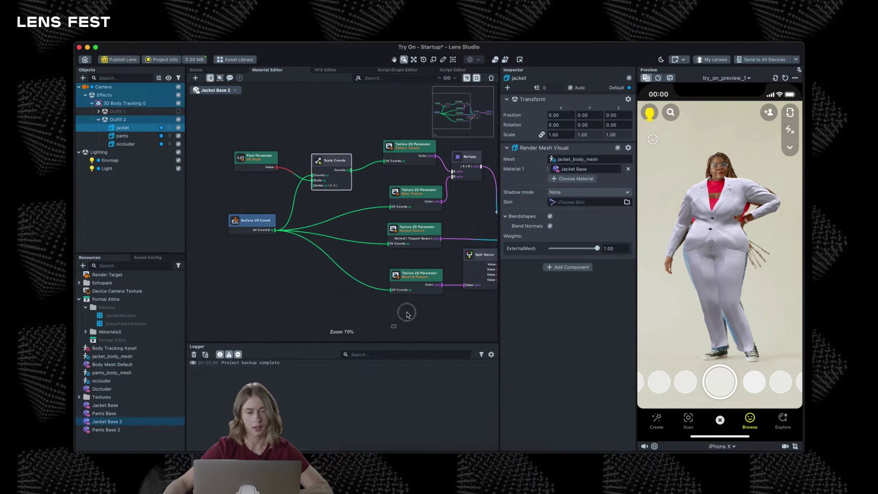
pyautogui.moveTo(407, 315); pyautogui.dragTo(565, 172)
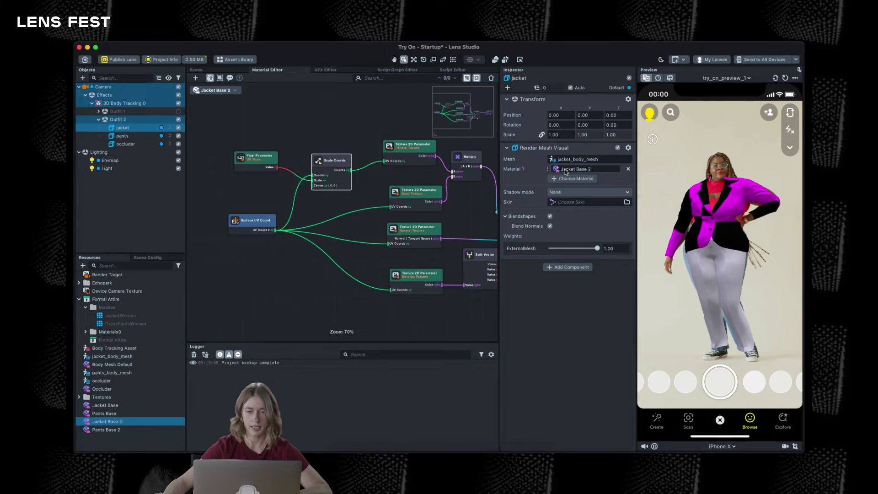
# - Set Jacket Base 2's Pattern Texture to plaid-pattern
pyautogui.hscroll(3, 289, 254)
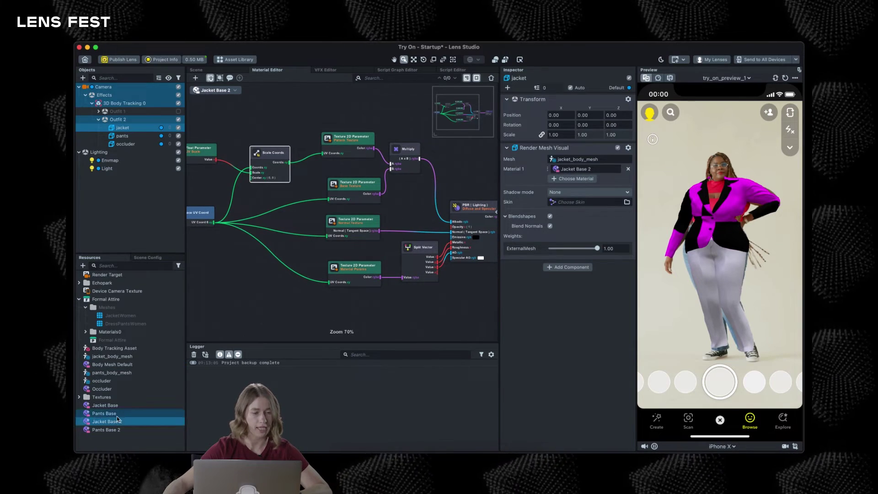
pyautogui.click(102, 422)
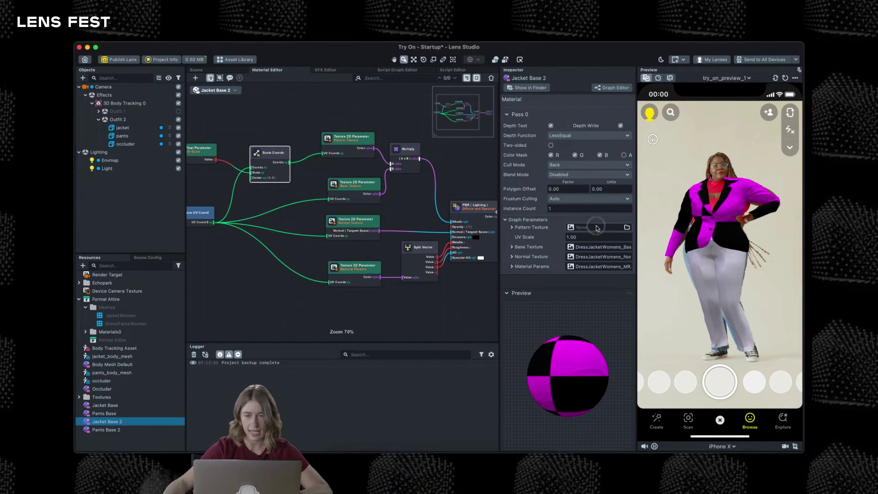
pyautogui.click(594, 227)
pyautogui.click(374, 198)
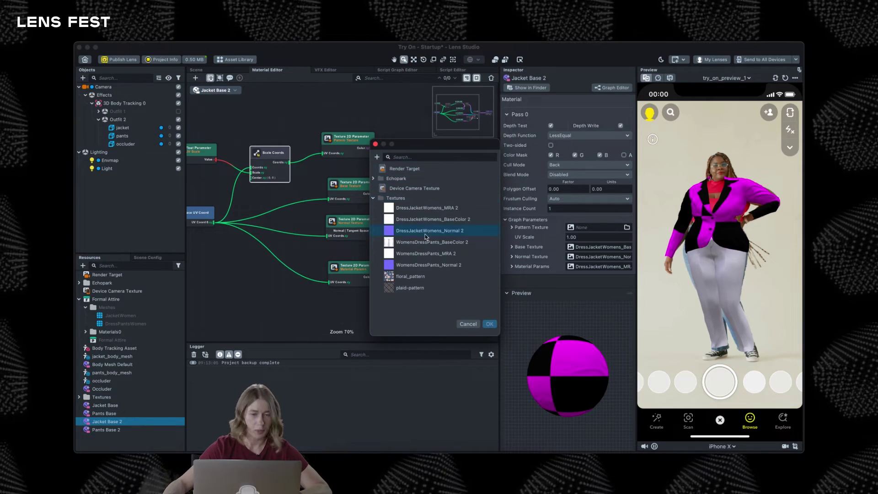
pyautogui.doubleClick(411, 288)
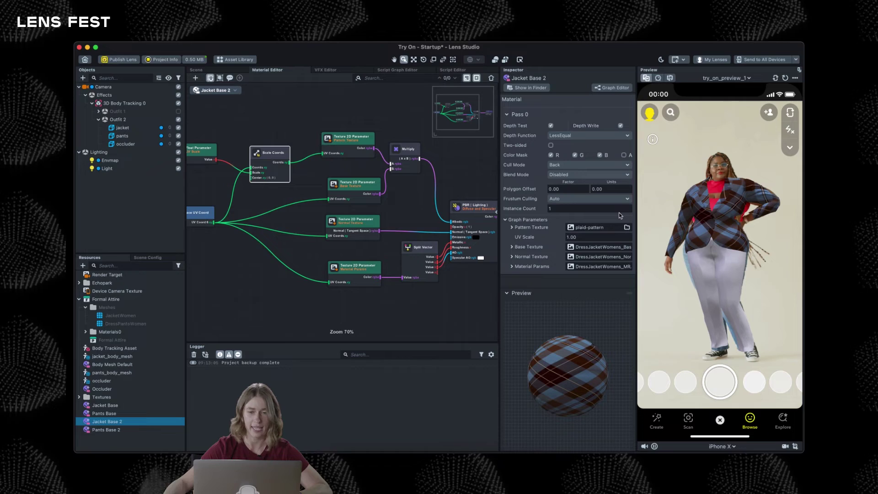
pyautogui.click(577, 237)
# - Set the jacket material's UV Scale to 3, then raise it to 4
pyautogui.write('3')
pyautogui.press('Return')
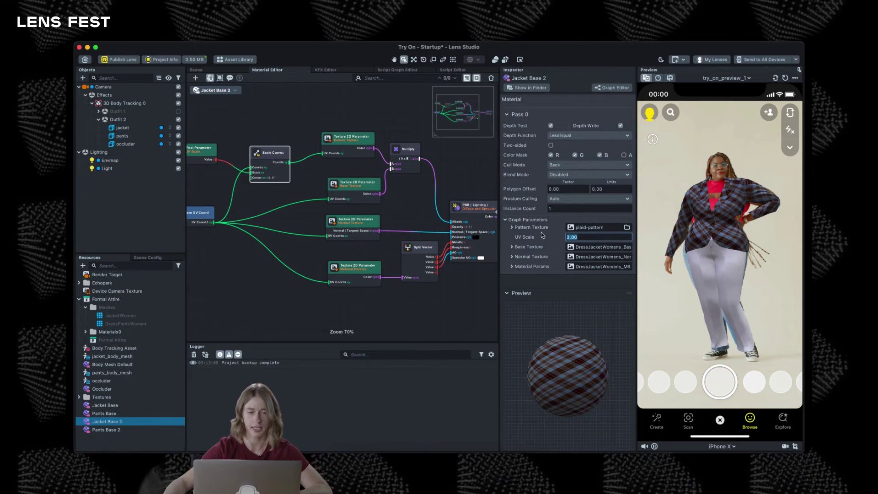
pyautogui.write('4')
pyautogui.press('Return')
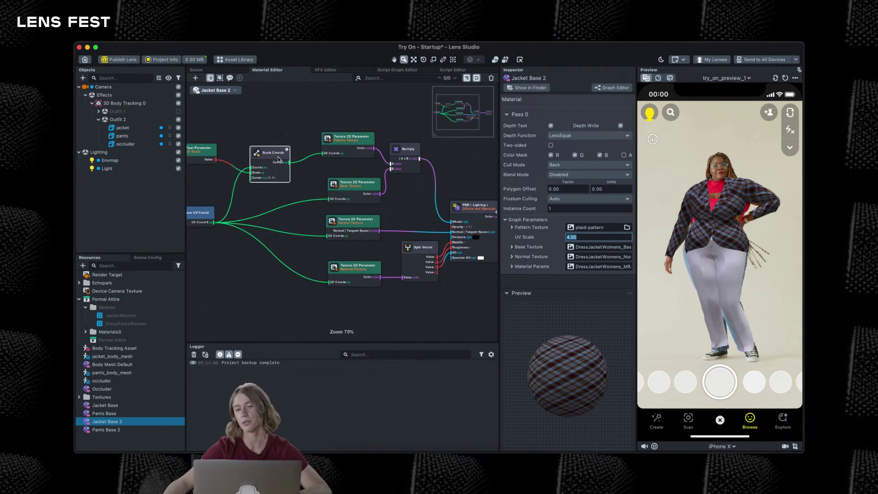
# - Select the UV Scale, Scale Coords and Pattern Texture nodes, then open the Pants Base 2 material
pyautogui.hscroll(-3, 279, 159)
pyautogui.moveTo(225, 117); pyautogui.dragTo(422, 178)
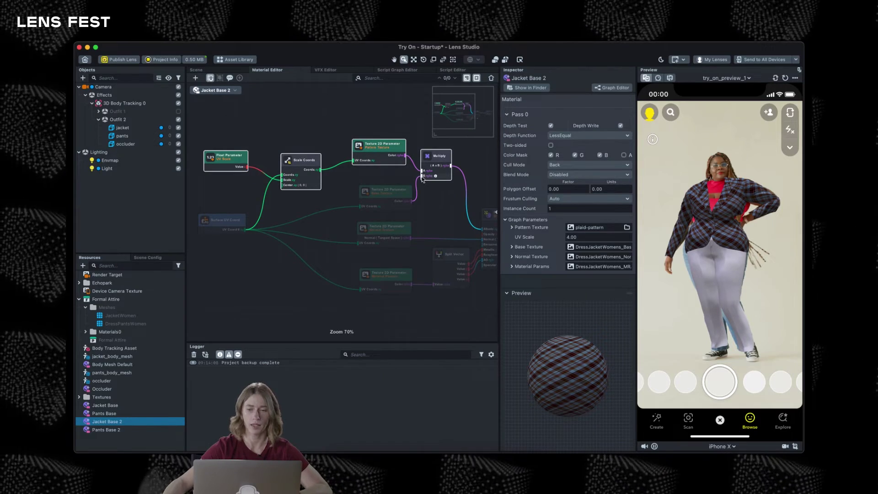
pyautogui.click(127, 430)
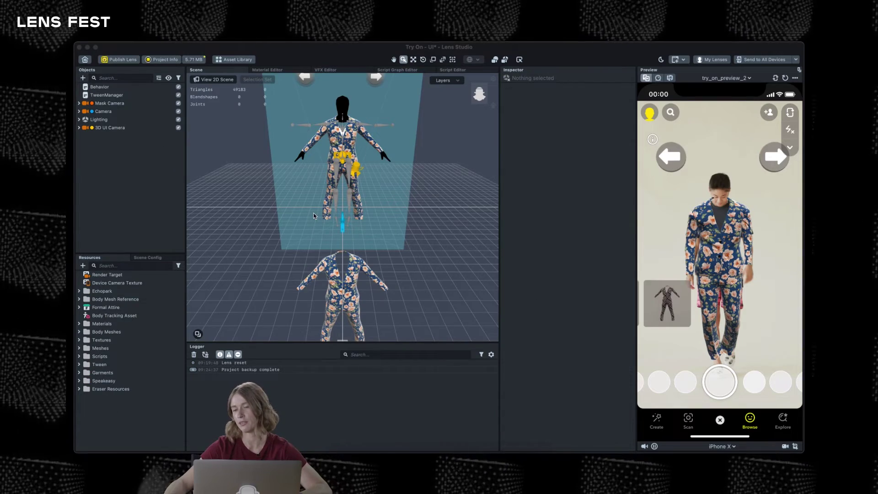
# - Expand Camera, Effects and 3D Body Tracking to inspect the Base, Checkered and Flower Pattern outfits
pyautogui.click(79, 111)
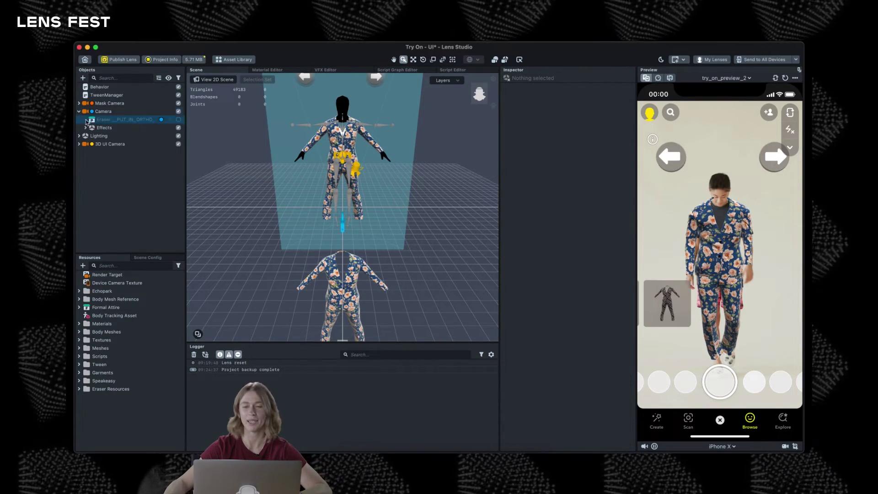
pyautogui.click(85, 127)
pyautogui.click(91, 136)
pyautogui.click(115, 144)
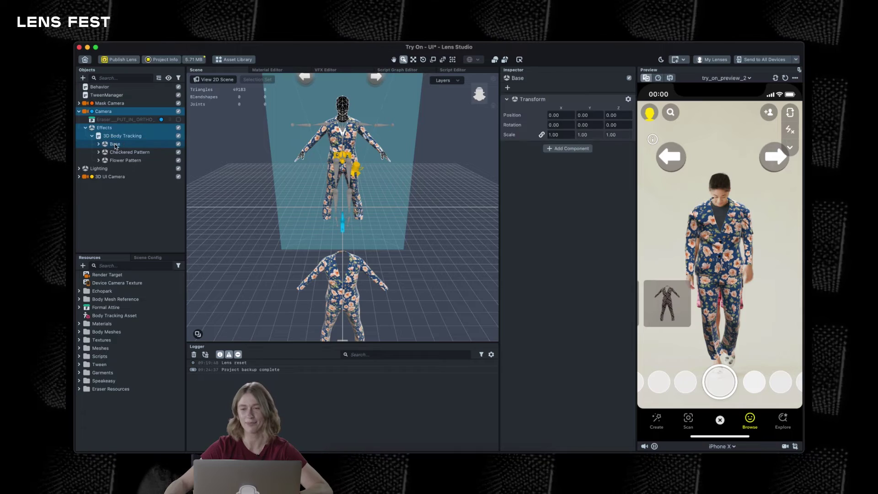
pyautogui.click(122, 153)
pyautogui.click(123, 161)
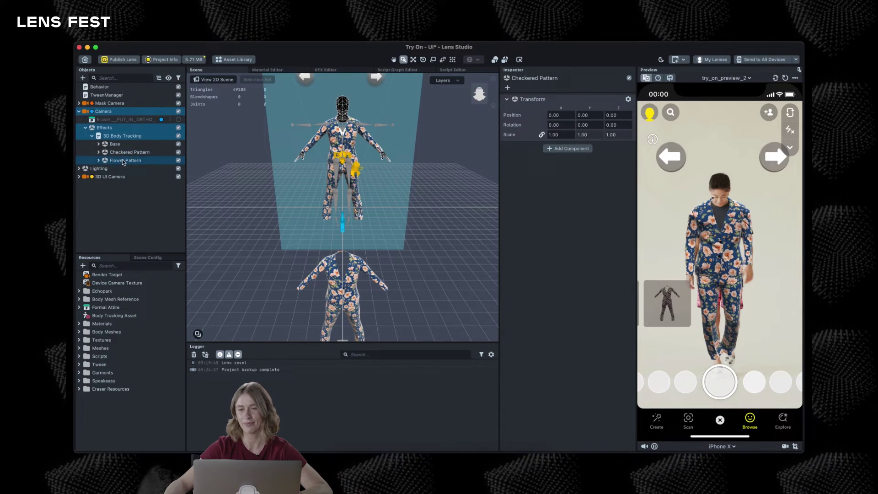
# - Try the plaid and white outfits and switch the preview video to try_on_preview_1
pyautogui.click(684, 310)
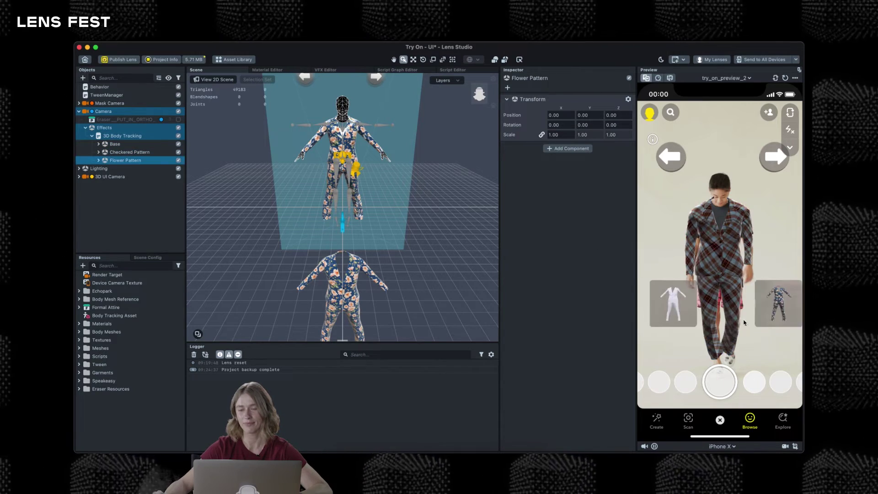
pyautogui.click(685, 310)
pyautogui.click(713, 79)
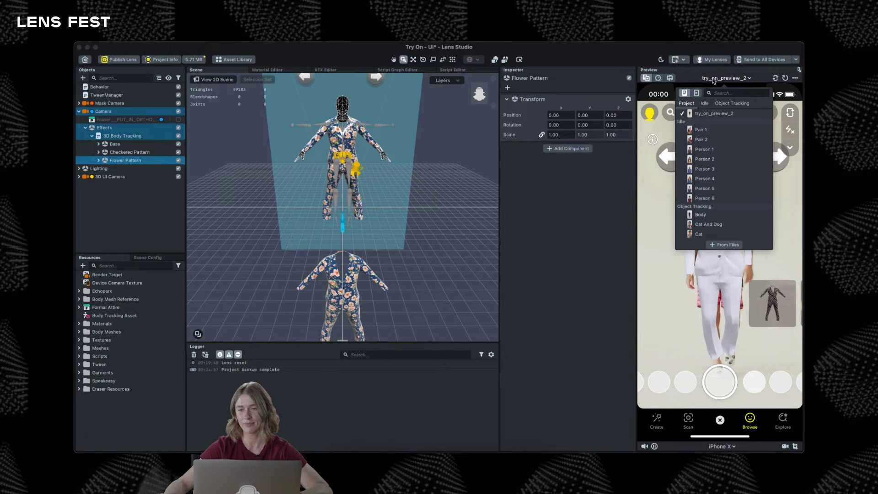
pyautogui.click(706, 120)
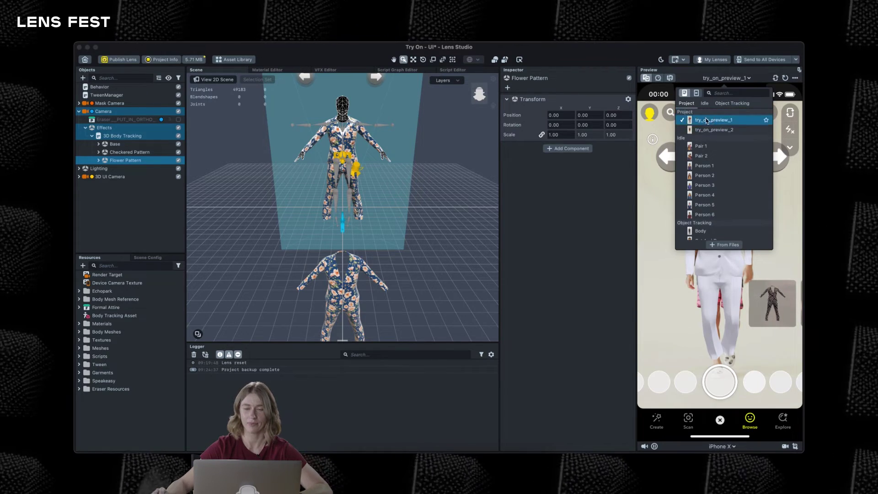
pyautogui.click(686, 320)
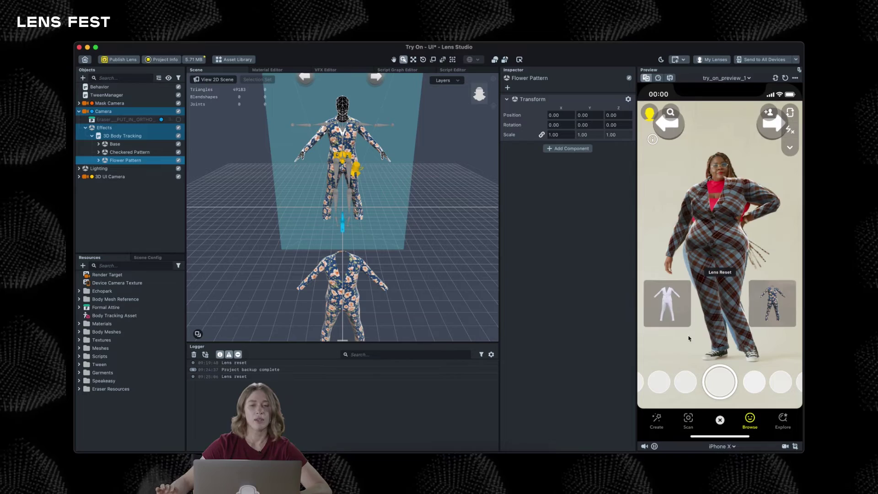
# - Cycle the preview between the white suit, plaid and flower pattern outfits
pyautogui.click(668, 303)
pyautogui.click(777, 314)
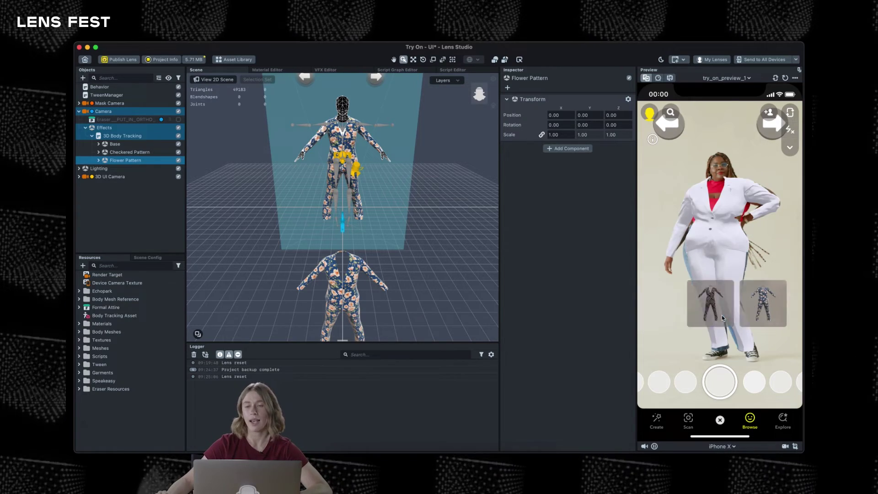
pyautogui.click(774, 308)
pyautogui.click(667, 303)
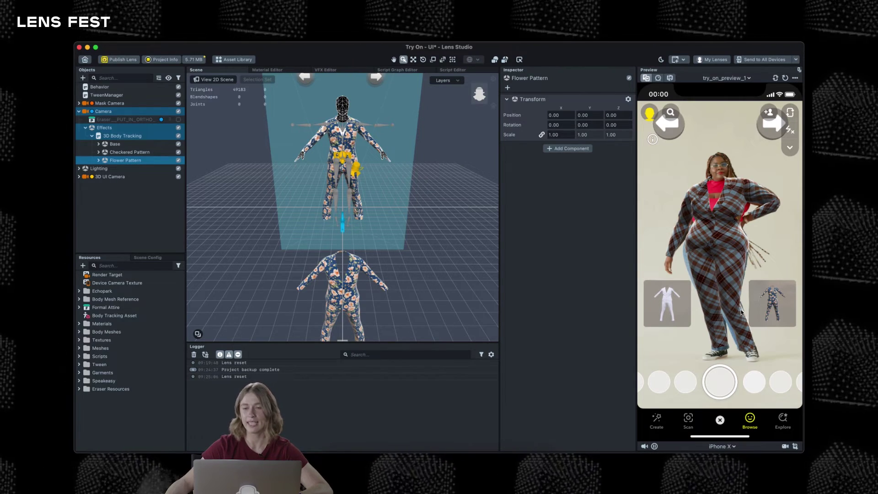
pyautogui.click(675, 136)
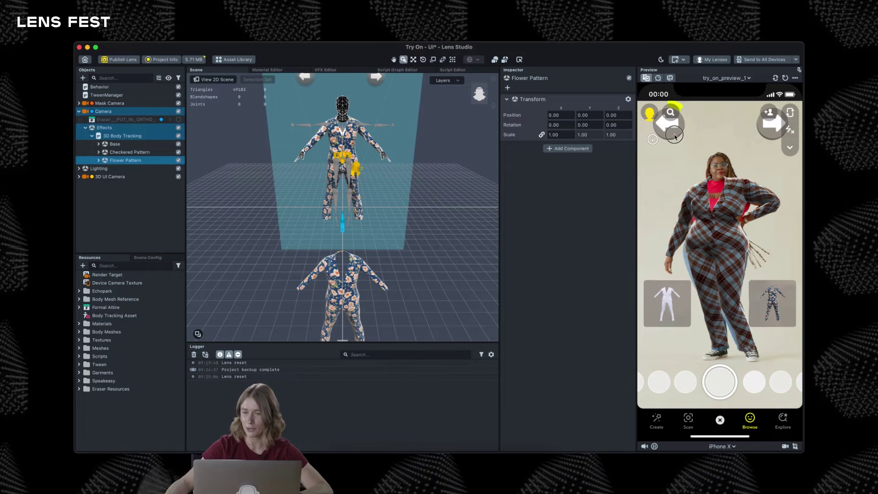
pyautogui.click(761, 128)
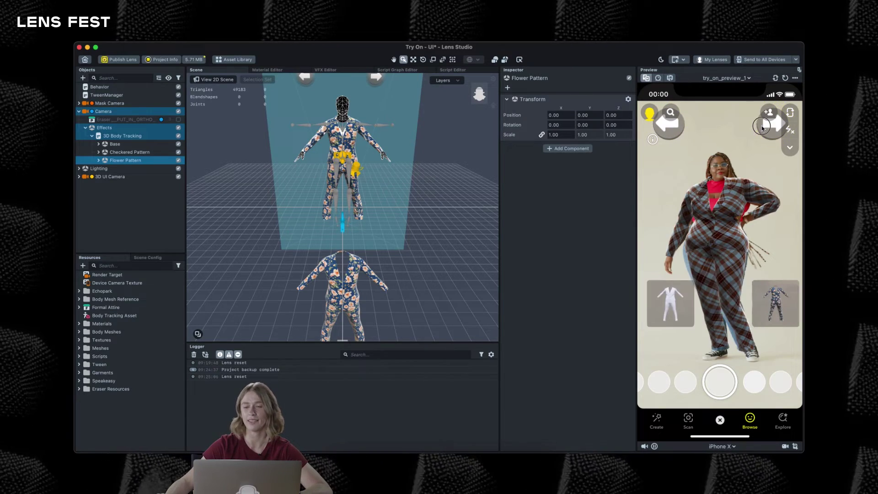
pyautogui.click(762, 130)
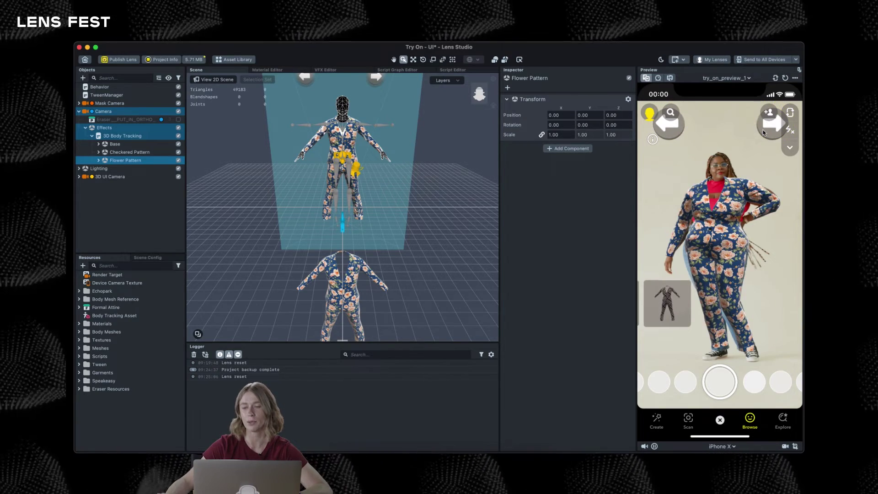
pyautogui.click(682, 131)
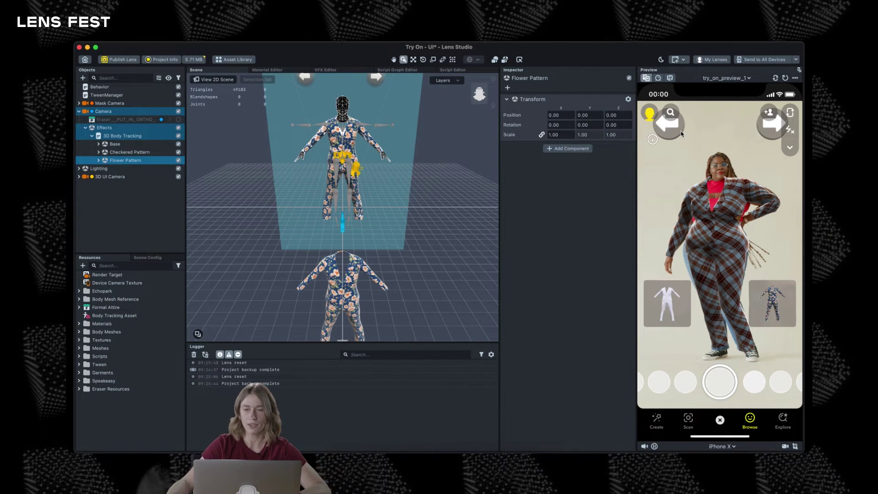
pyautogui.click(680, 133)
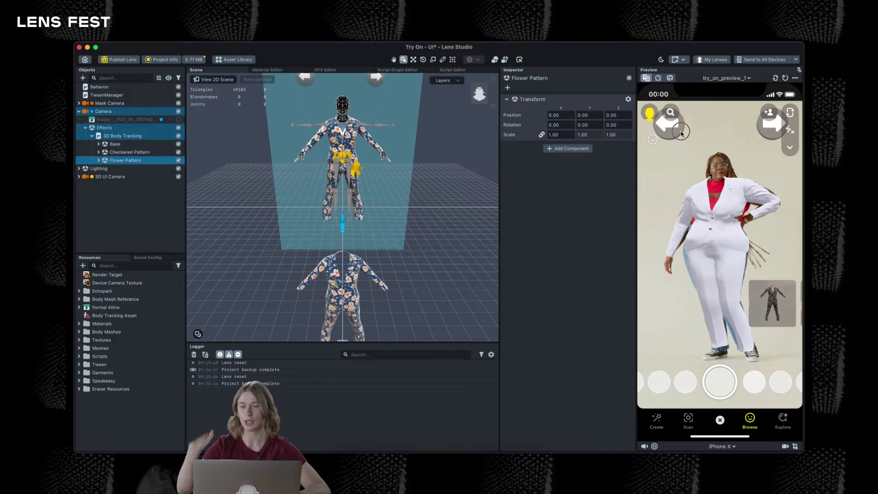
# - Keep cycling the preview outfits, ending on plaid, then bring up the Asset Library
pyautogui.click(769, 128)
pyautogui.click(769, 128)
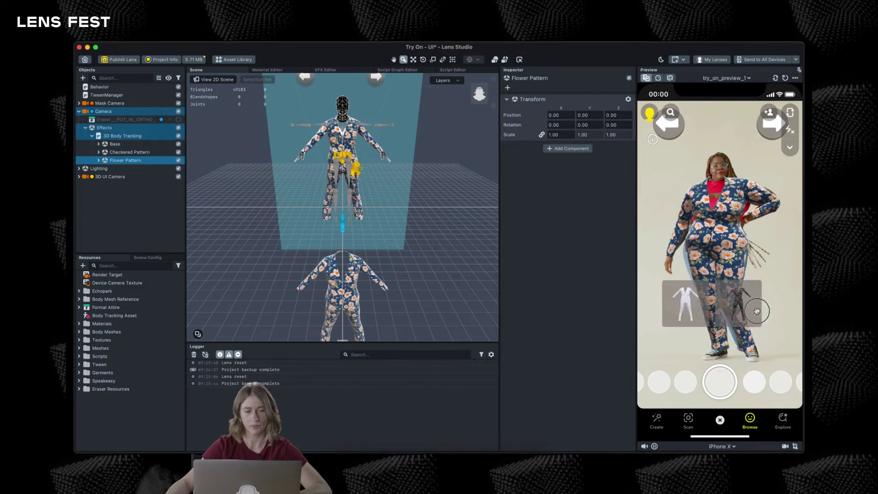
pyautogui.click(769, 128)
pyautogui.click(770, 128)
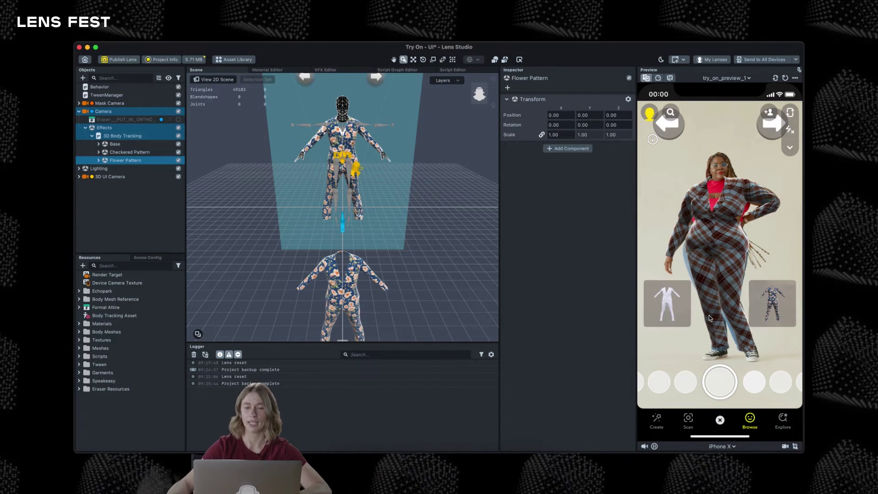
pyautogui.click(672, 125)
pyautogui.click(769, 132)
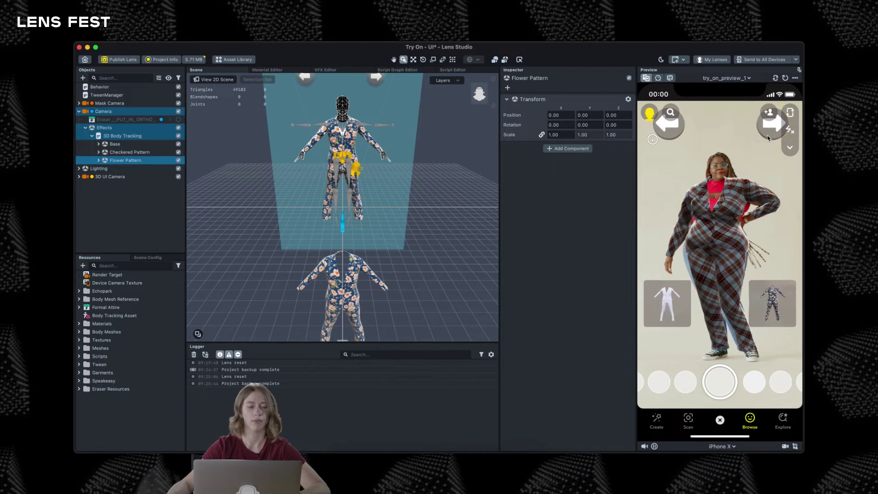
pyautogui.click(769, 133)
pyautogui.click(667, 303)
pyautogui.click(667, 303)
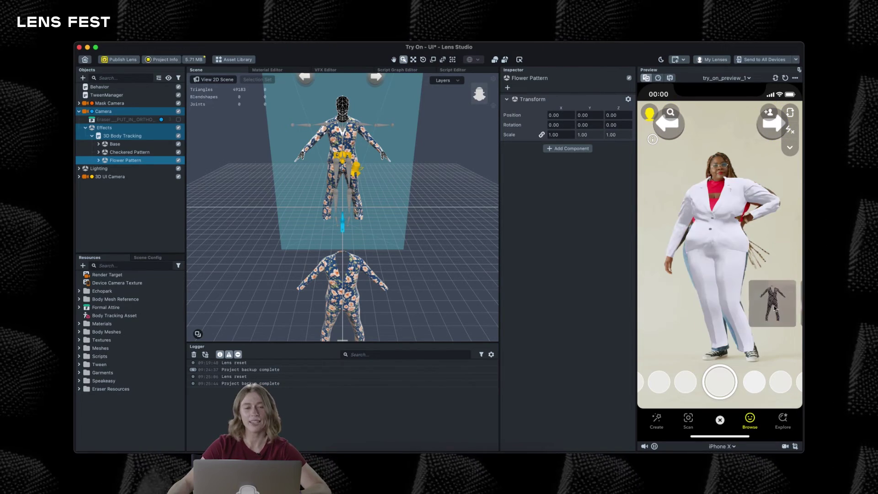
pyautogui.click(773, 307)
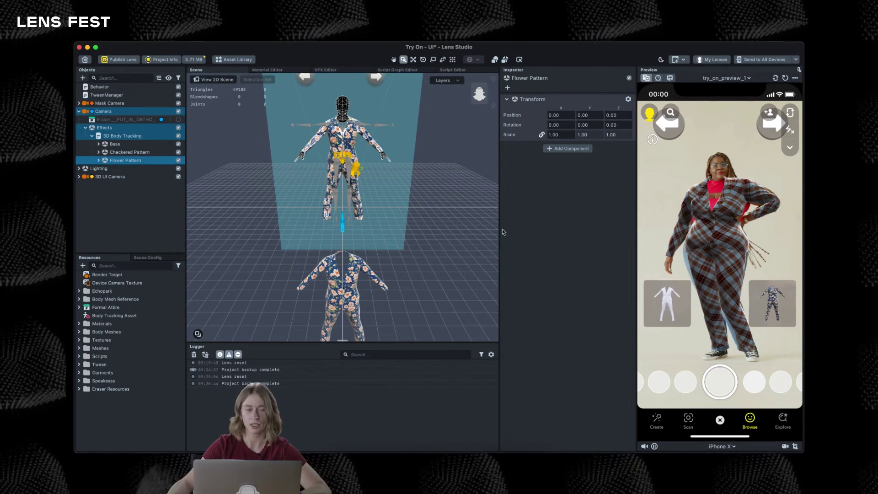
pyautogui.click(233, 59)
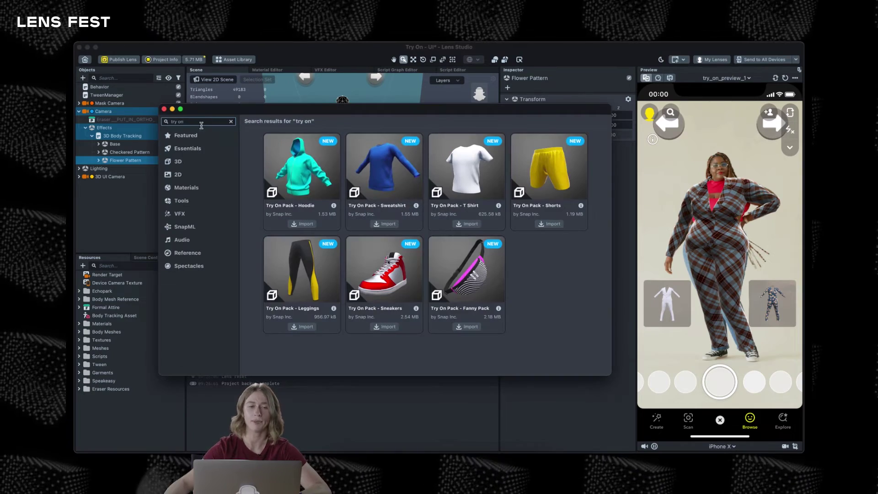
# - Search the Asset Library for 'start' and import the Say - Take a Snap voice command asset
pyautogui.moveTo(201, 124); pyautogui.dragTo(171, 121)
pyautogui.write('start')
pyautogui.press('Return')
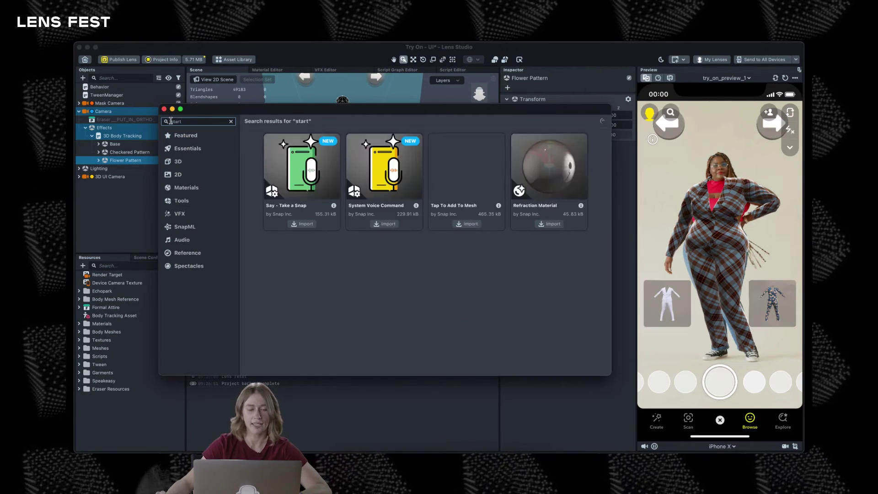
pyautogui.click(303, 224)
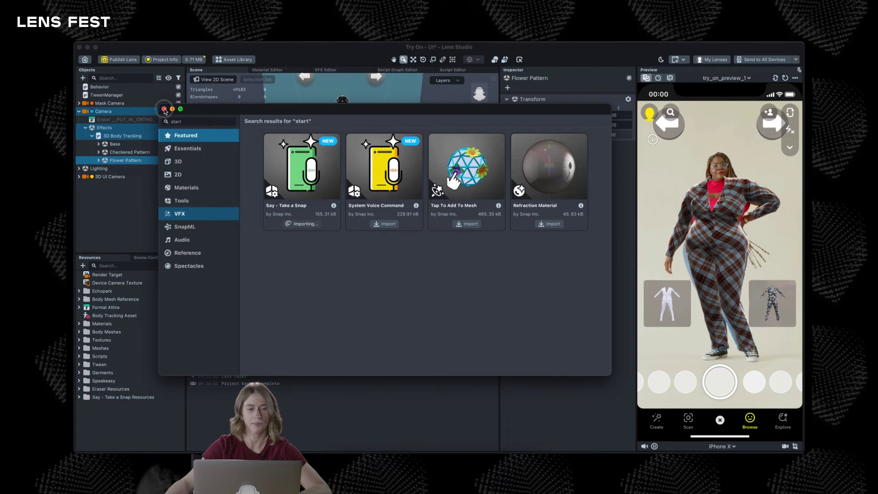
pyautogui.click(121, 203)
# - Add a Screen Image, move the prefab under Full Frame Region 0, and delete Screen Image 0
pyautogui.click(83, 77)
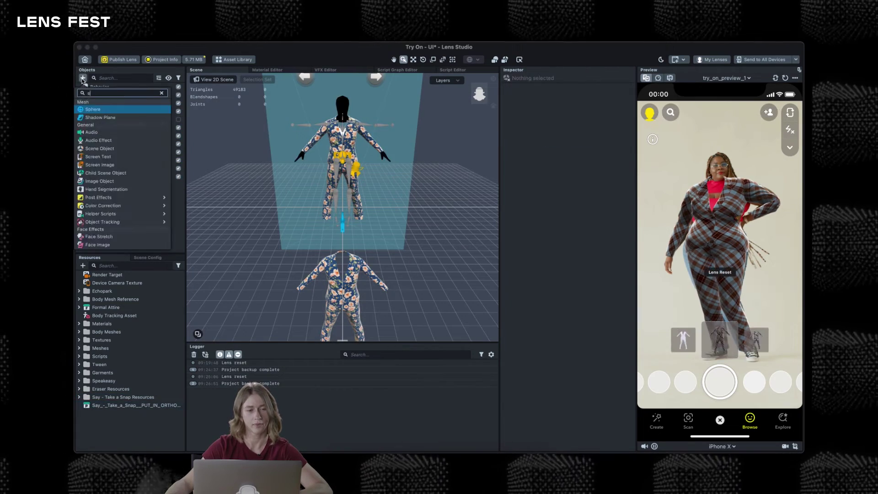
pyautogui.write('sc')
pyautogui.click(119, 128)
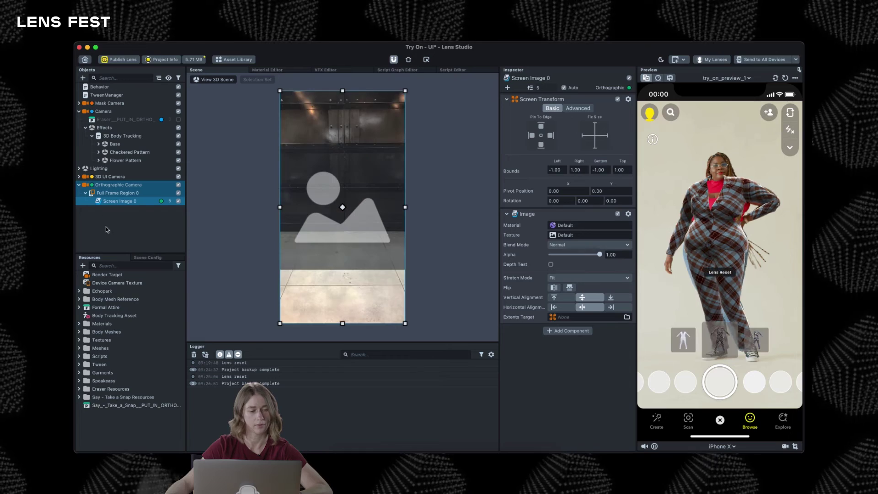
pyautogui.click(115, 405)
pyautogui.moveTo(114, 408); pyautogui.dragTo(135, 197)
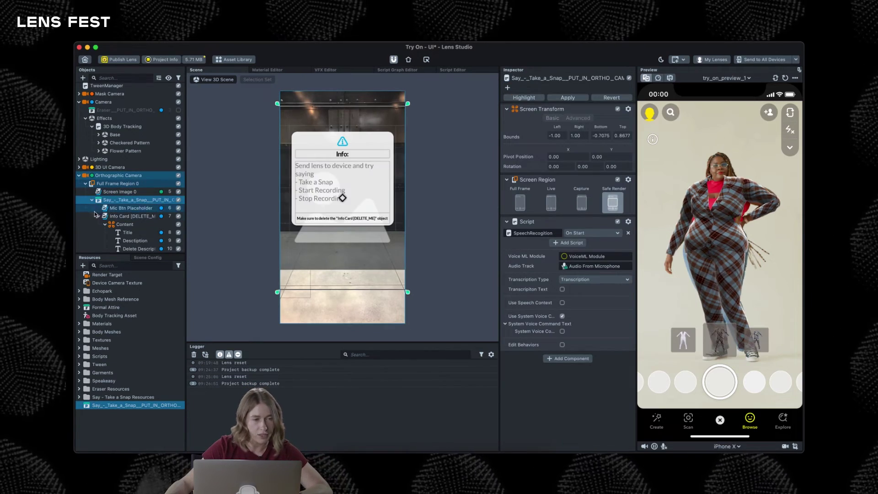
pyautogui.click(92, 200)
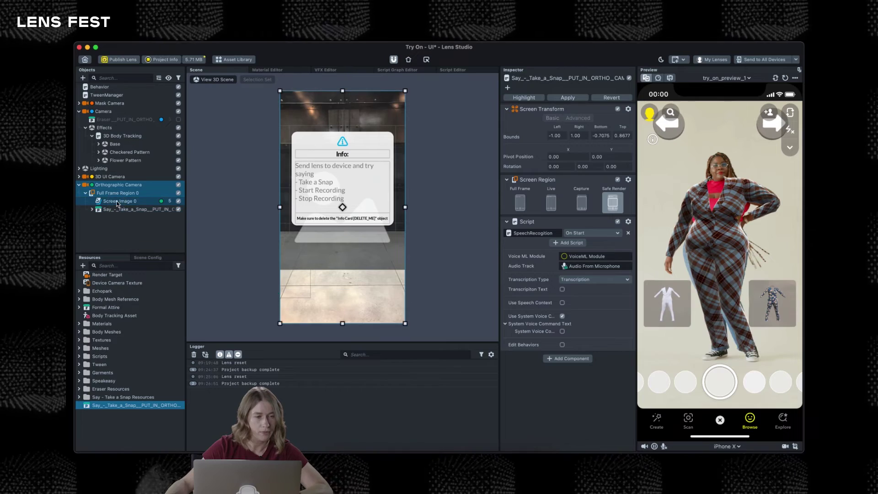
pyautogui.rightClick(118, 201)
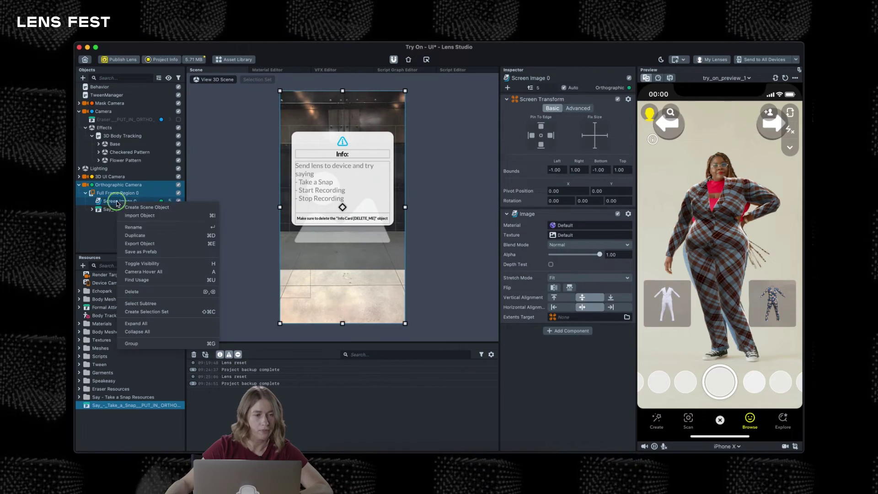
pyautogui.click(132, 291)
pyautogui.click(148, 258)
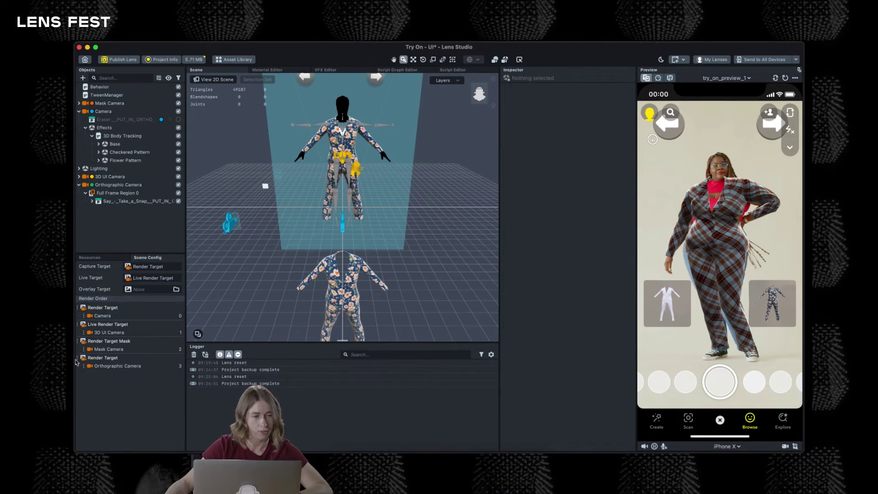
# - Move the Orthographic Camera into the Render Target group below the main Camera
pyautogui.click(114, 366)
pyautogui.moveTo(114, 370); pyautogui.dragTo(119, 317)
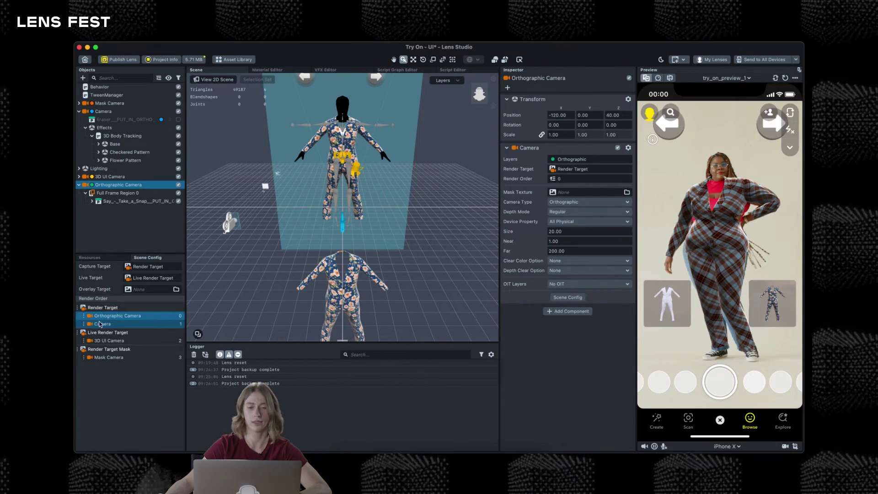
pyautogui.click(103, 315)
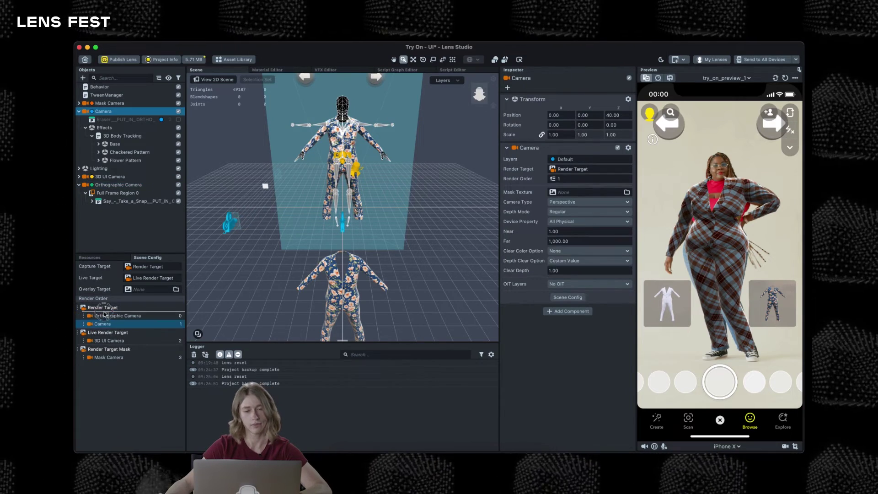
pyautogui.click(104, 257)
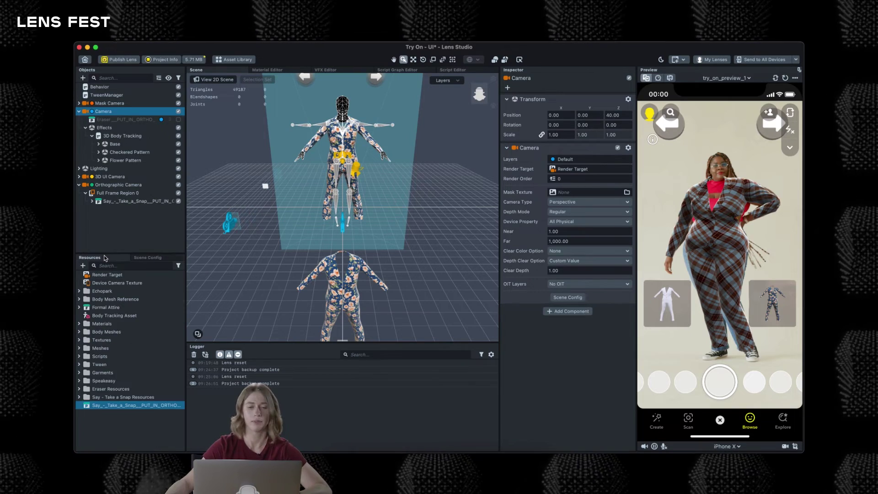
# - Send the lens to all paired devices, then review the Eraser and Mask Camera hierarchy
pyautogui.click(796, 59)
pyautogui.click(720, 70)
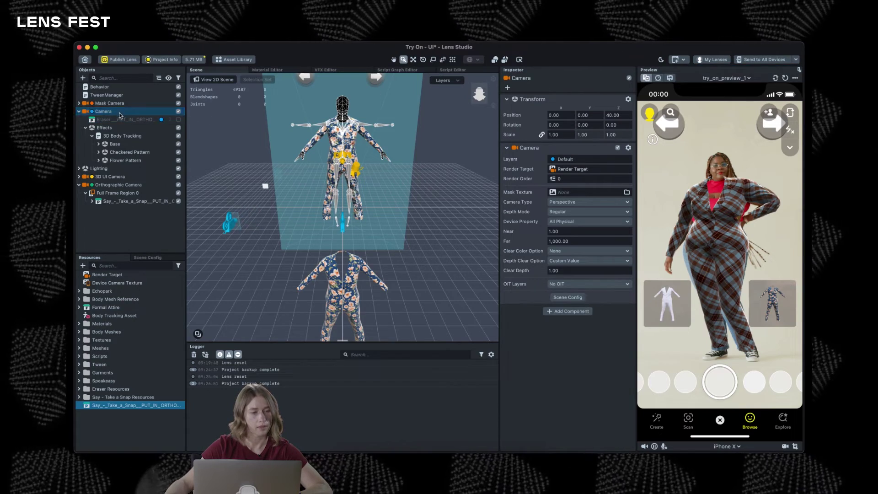
pyautogui.click(85, 128)
pyautogui.click(117, 119)
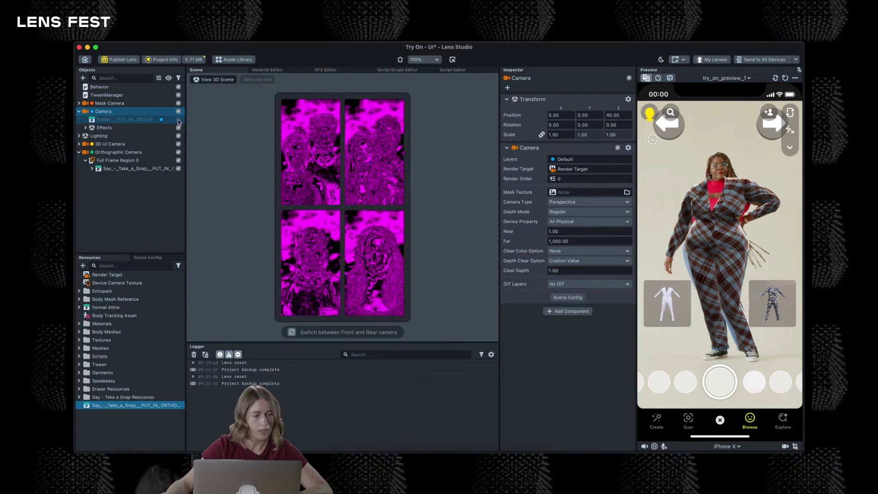
pyautogui.click(79, 103)
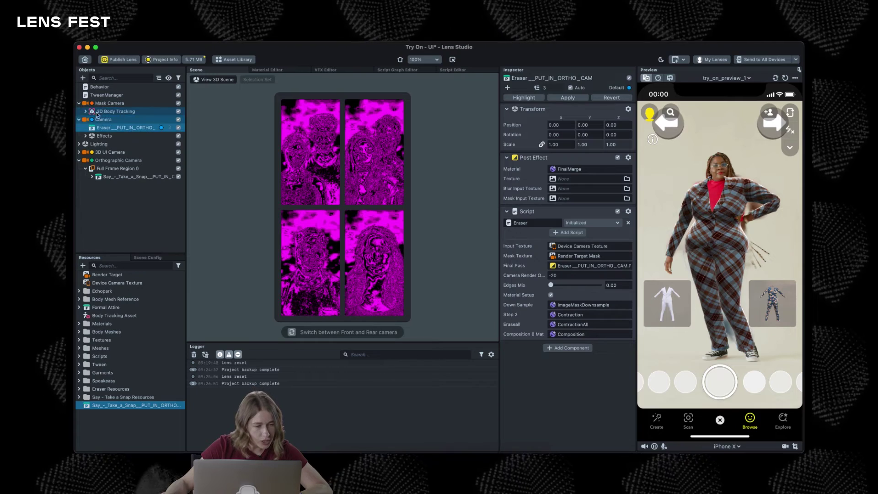
pyautogui.click(85, 111)
pyautogui.click(79, 103)
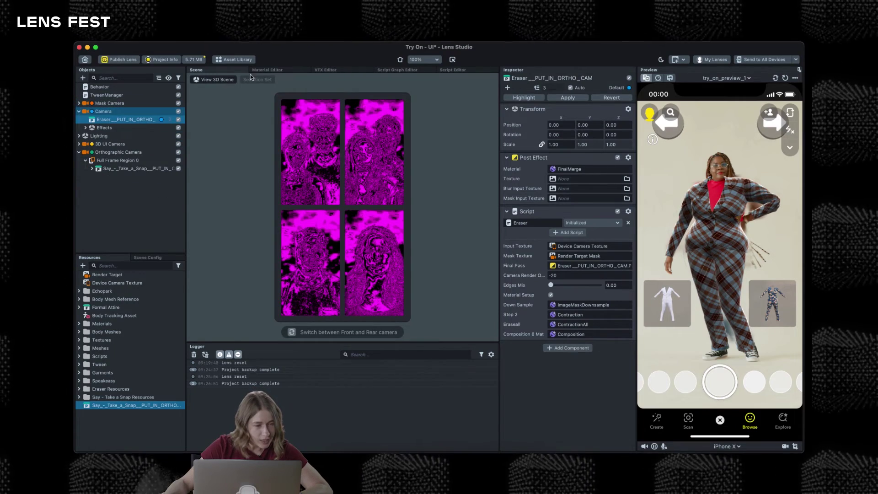
pyautogui.click(213, 80)
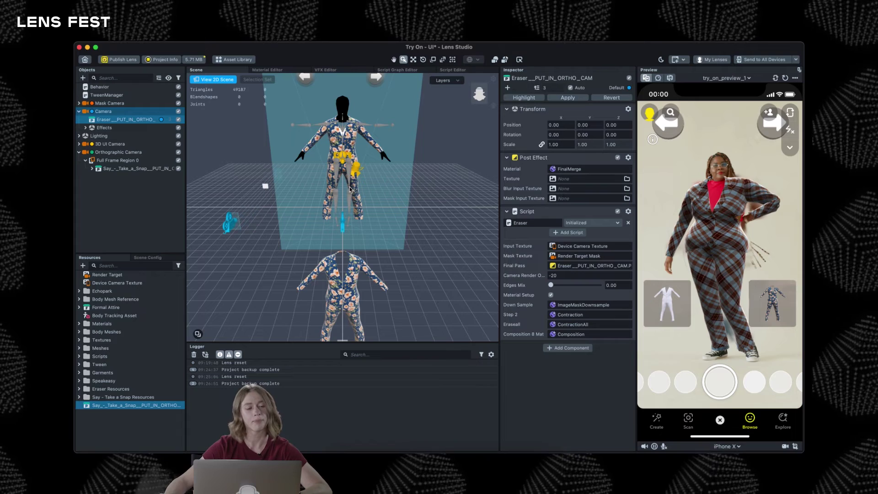
pyautogui.click(259, 318)
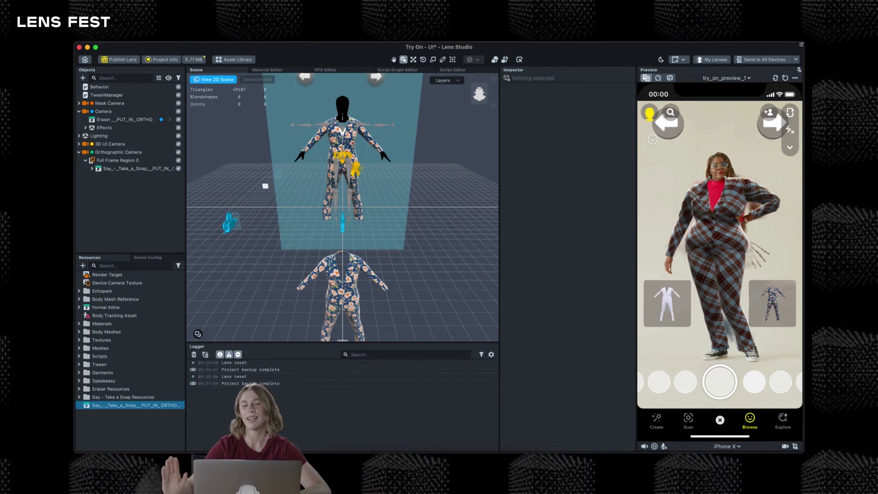
pyautogui.click(713, 78)
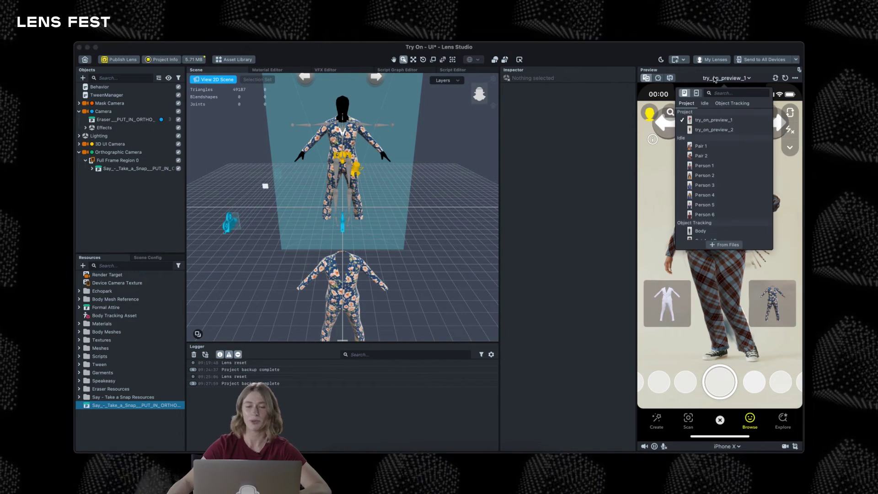
pyautogui.click(697, 92)
pyautogui.click(714, 129)
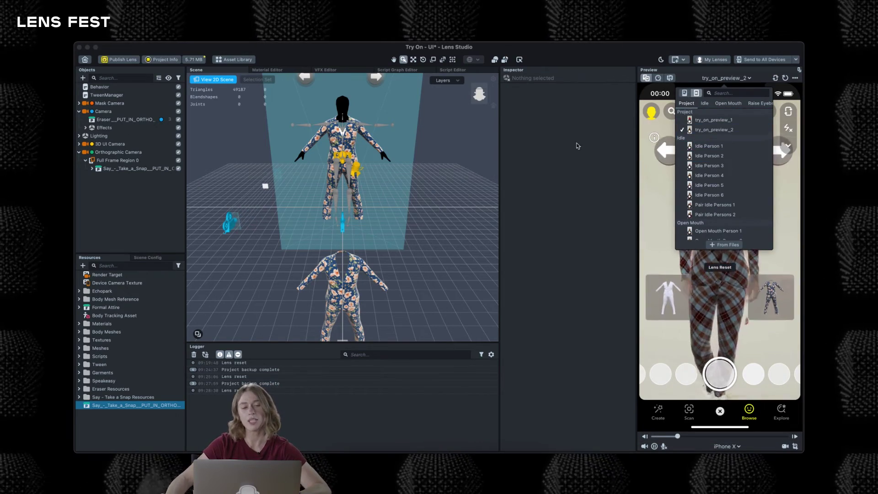
pyautogui.click(594, 141)
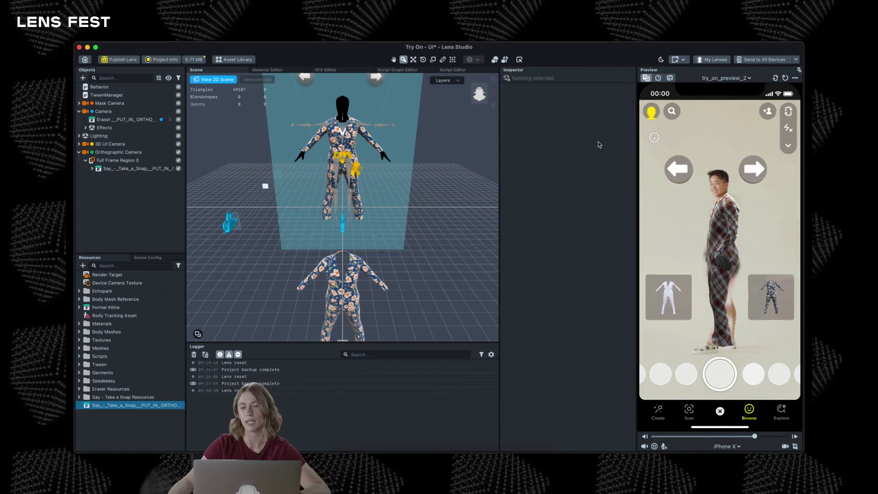
pyautogui.click(725, 78)
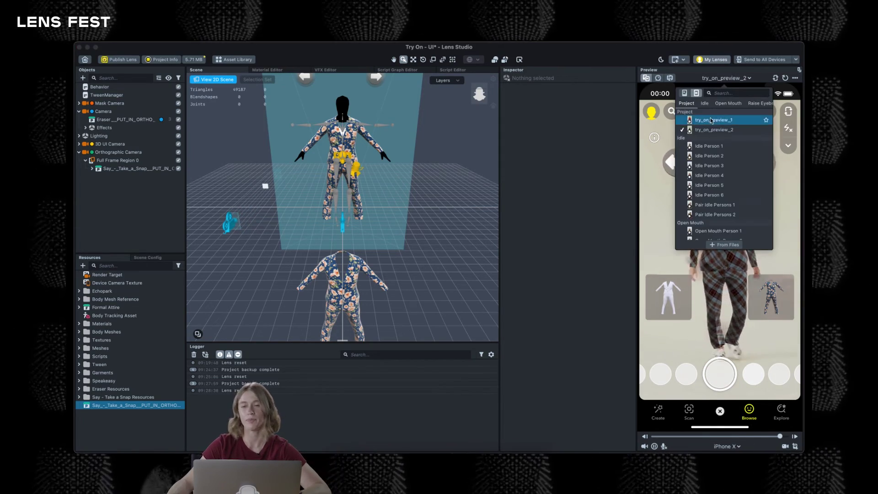
pyautogui.click(577, 170)
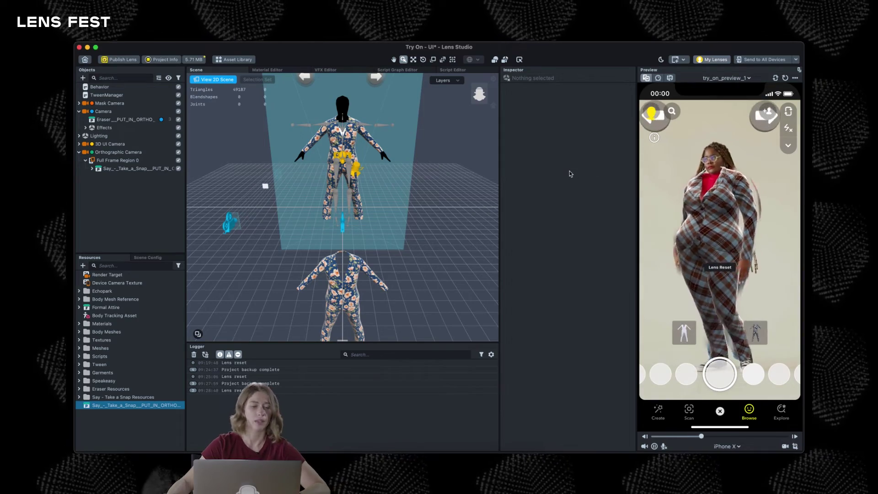